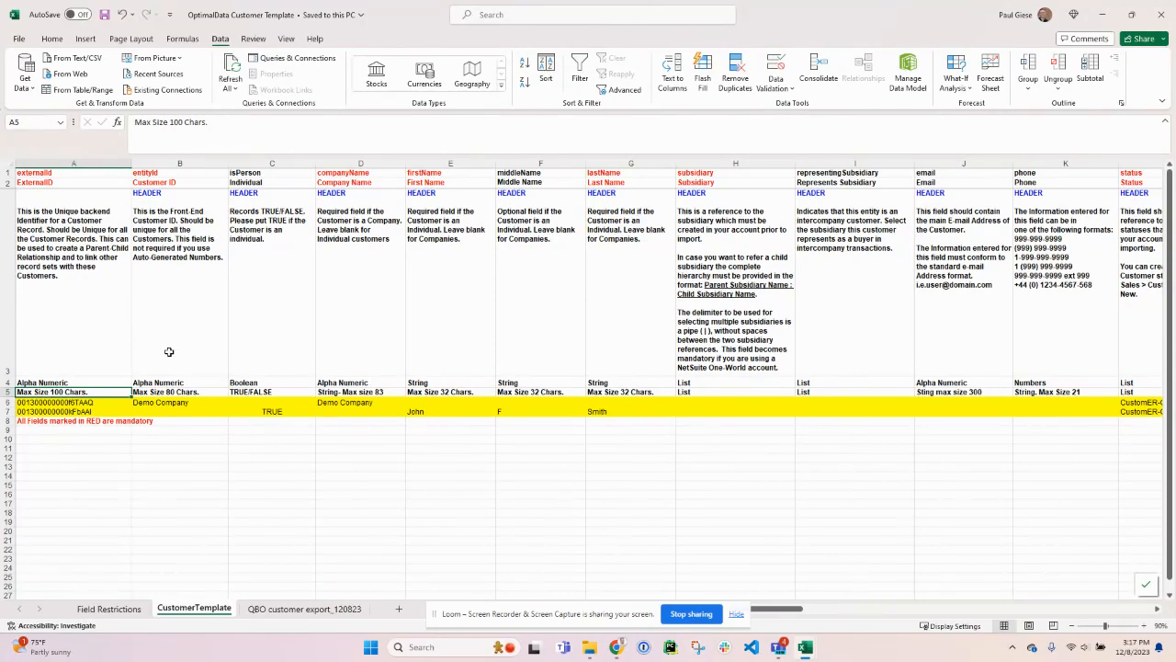
left_click(85, 294)
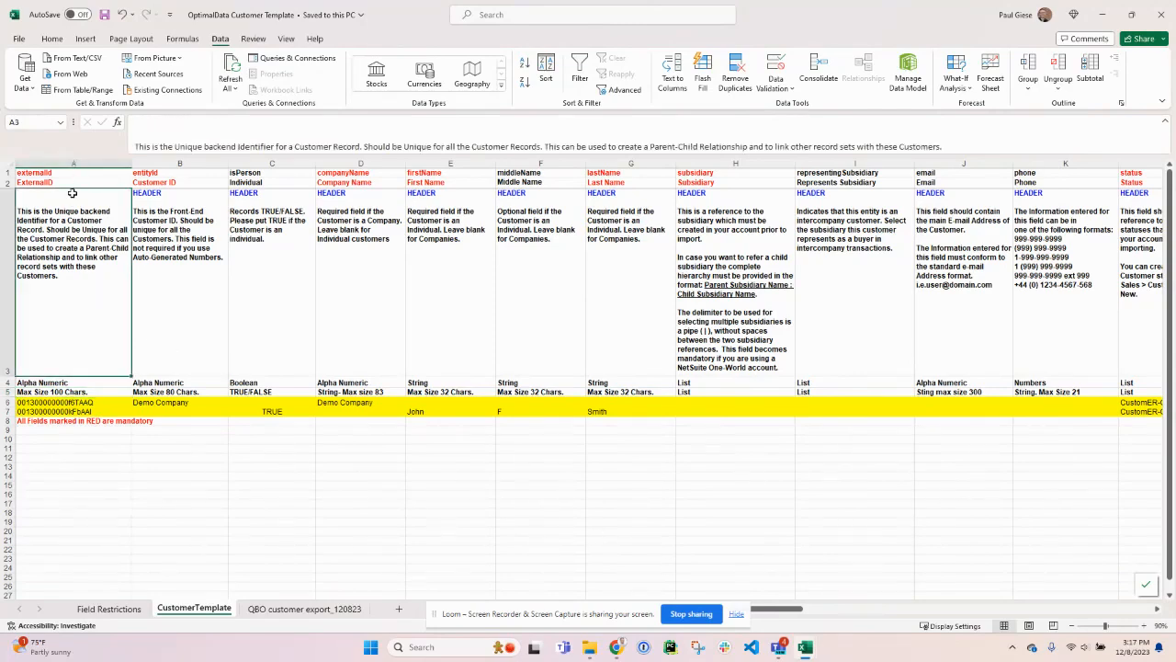
left_click(77, 449)
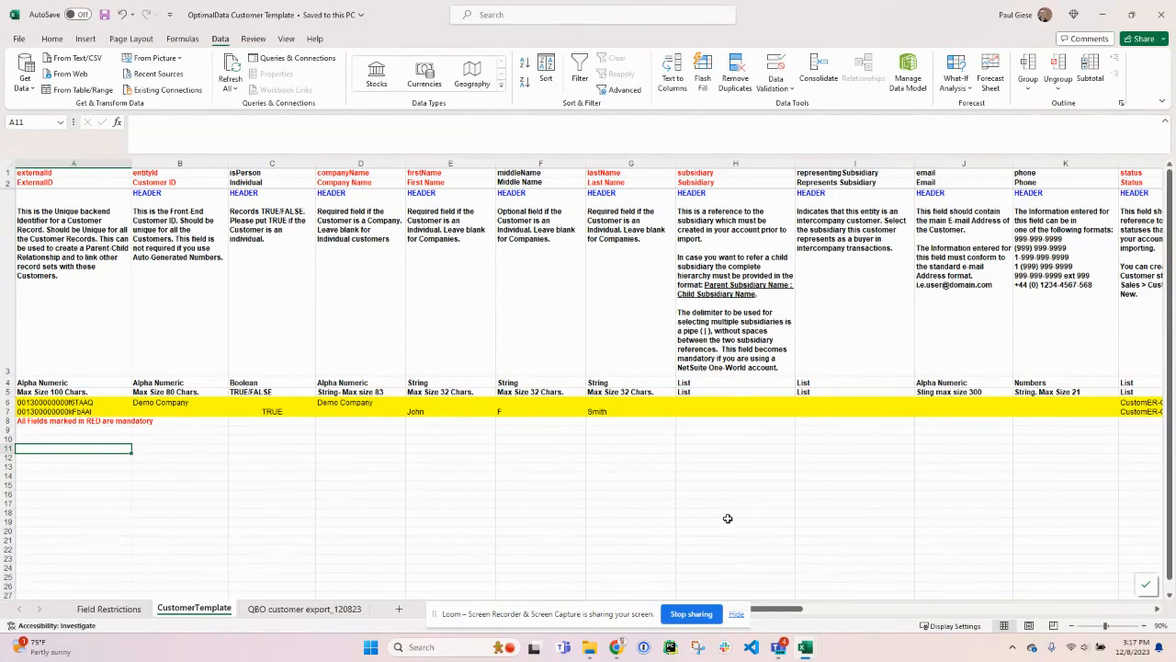
left_click(736, 613)
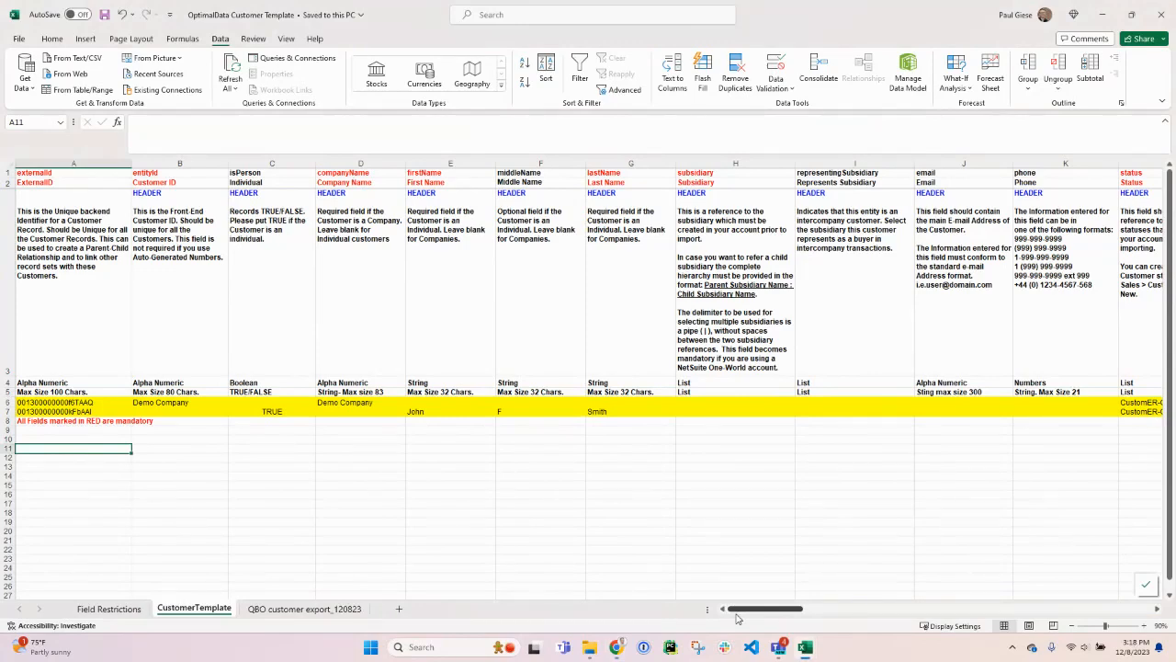
Step: Add a "NetSuite ID" column header in cell AC1 of the QBO customer export_120823 sheet
left_click(312, 609)
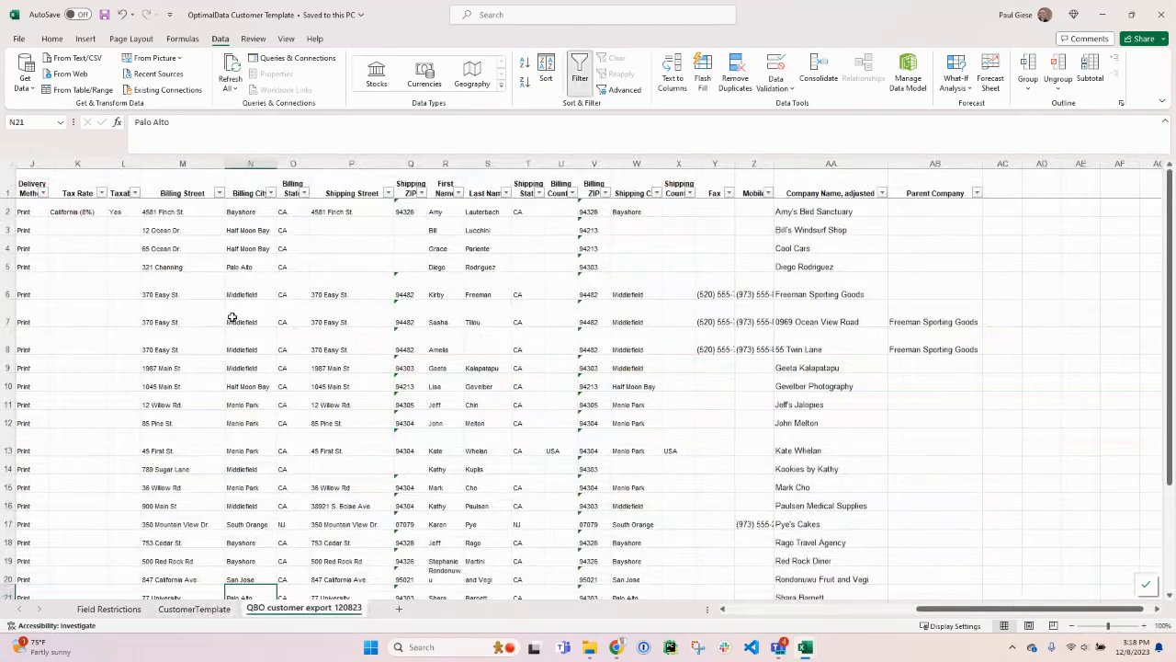
left_click(1009, 189)
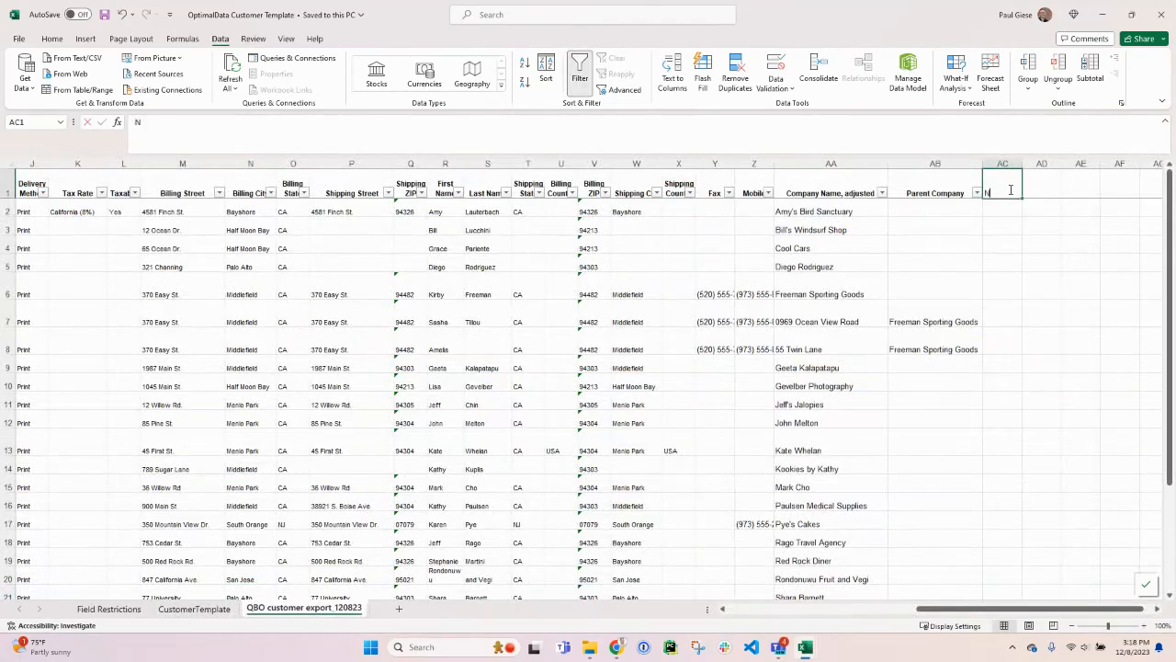
type("Nest")
key("BackSpace")
type("tSuite ID")
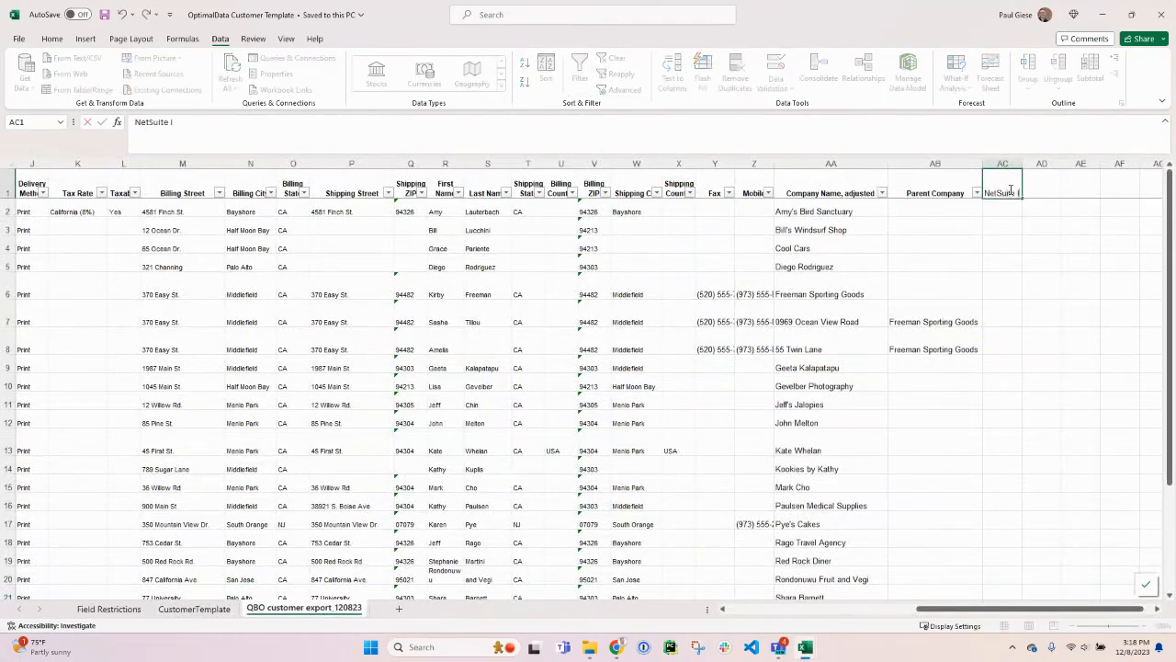
key("Return")
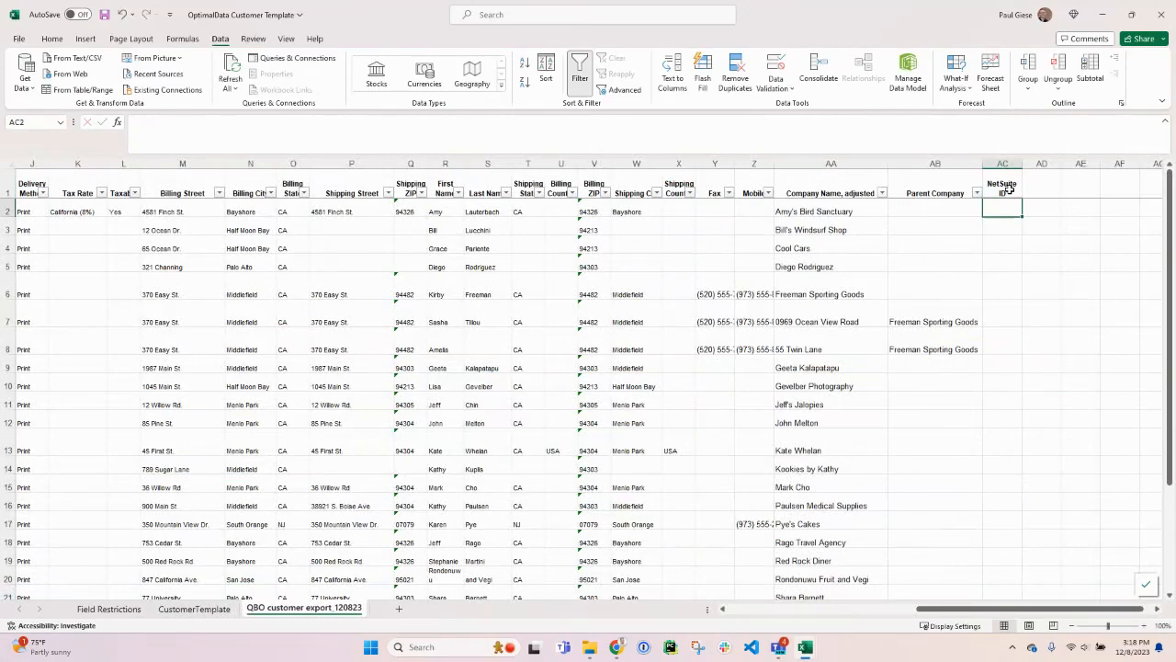
Step: Enter cust_001 in AC2 and fill the numbered series down the NetSuite ID column for all customers
type("cust_001")
key("Return")
left_click(1011, 211)
double_click(1022, 220)
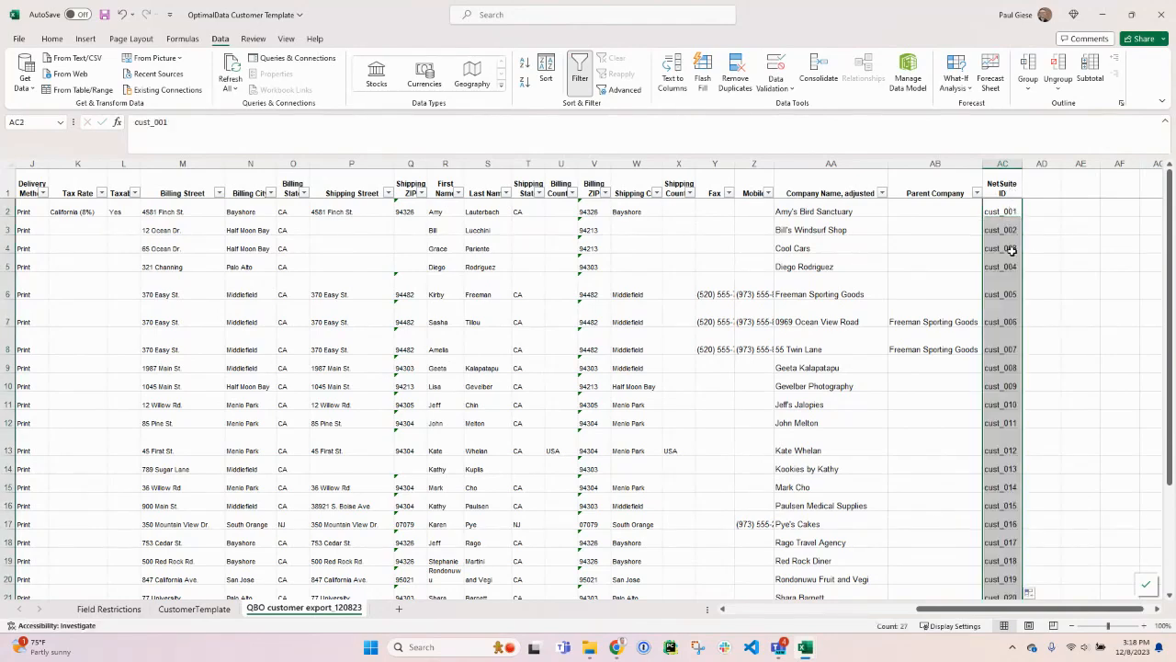
Step: Remove and reapply the filter on the whole export table so it includes the NetSuite ID column
left_click(1014, 358)
key("ctrl+a")
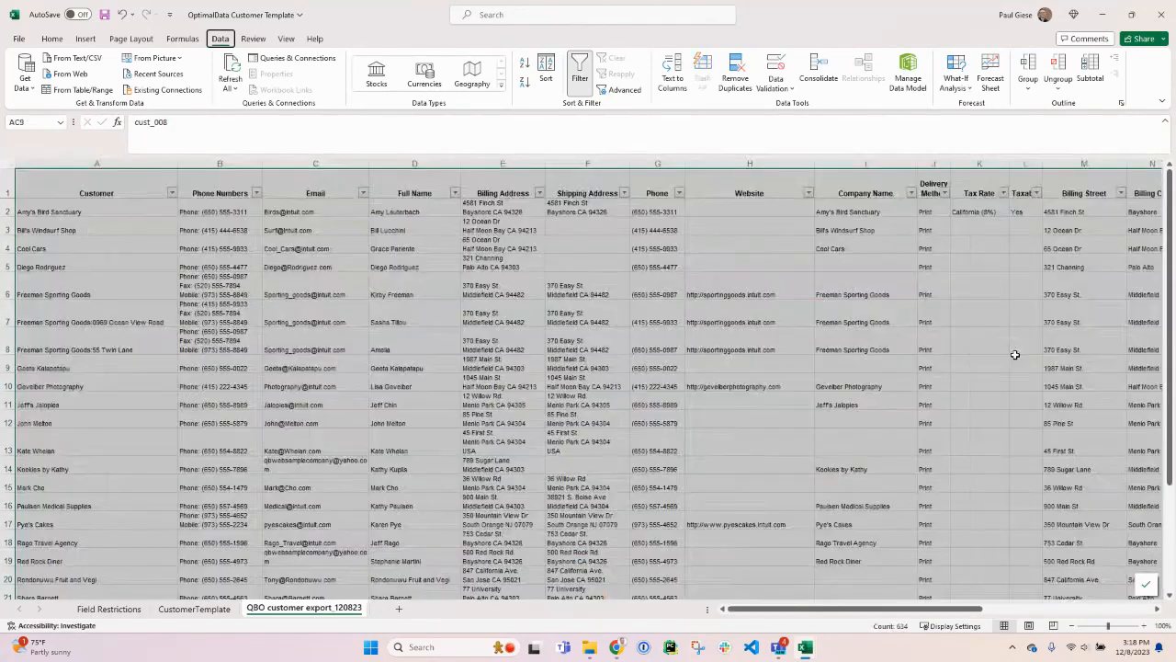
key("t")
key("alt+a")
key("t")
key("Right")
key("Left")
key("ctrl+Up")
key("Down")
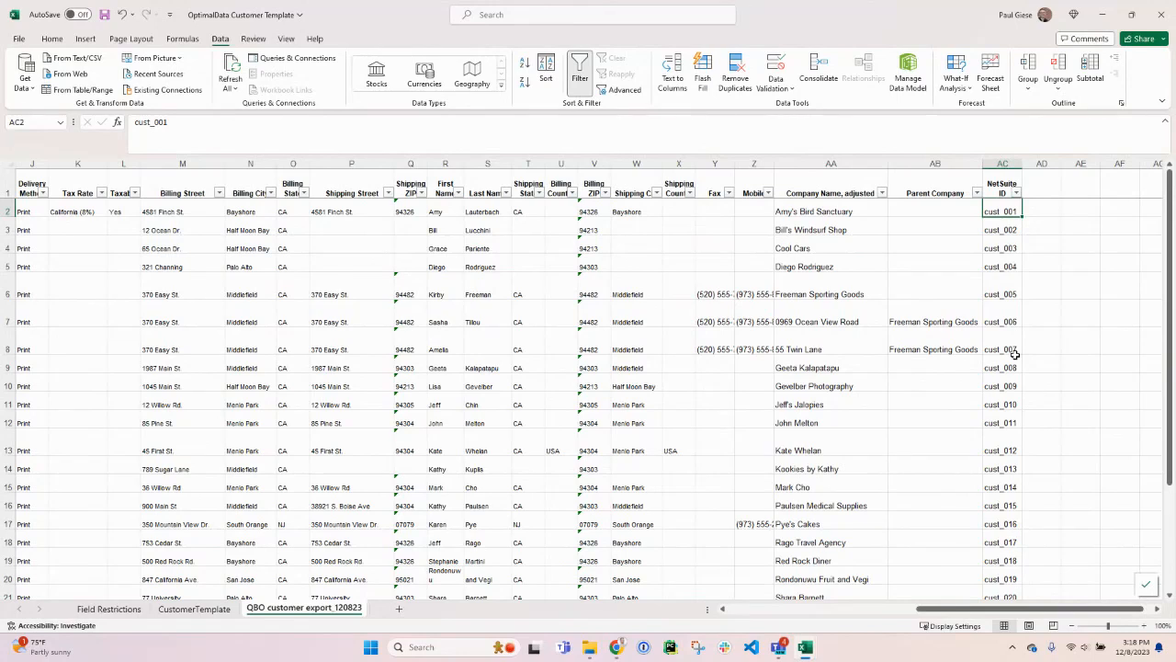
Step: In CustomerTemplate cell A10, link the external ID to the first NetSuite ID in AC2 of the export sheet
key("ctrl+Page_Up")
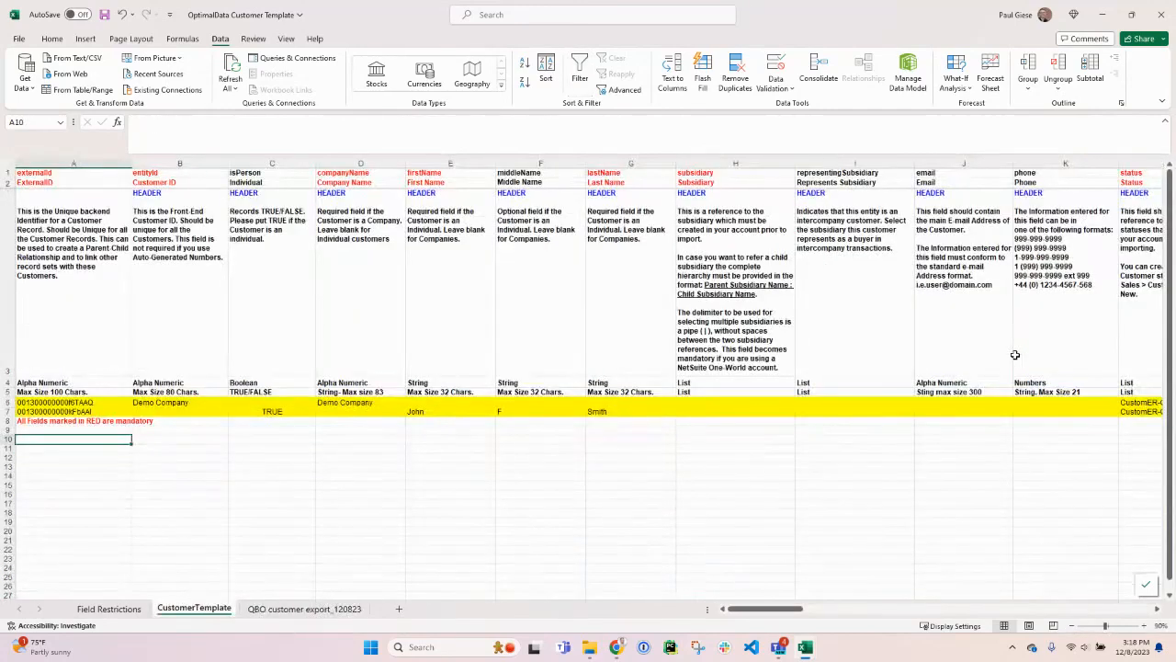
type("=")
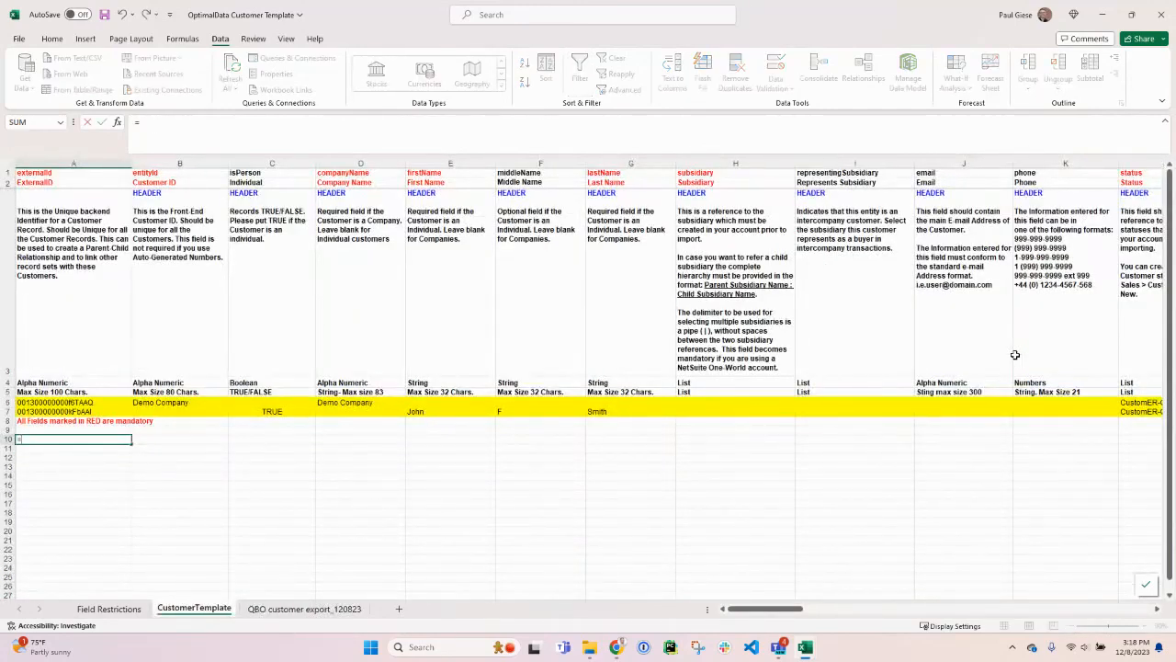
key("ctrl+Page_Down")
left_click(1002, 211)
key("ctrl+Return")
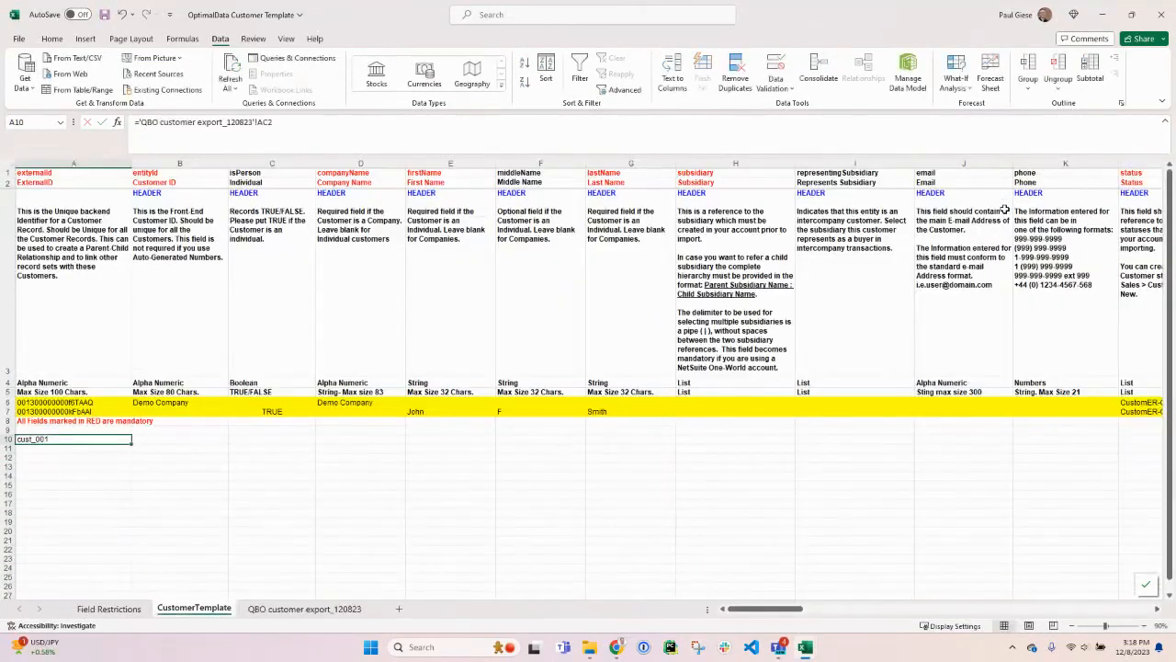
Step: Delete the entityId (Customer ID) column from the CustomerTemplate sheet
key("Right")
key("Left")
key("Right")
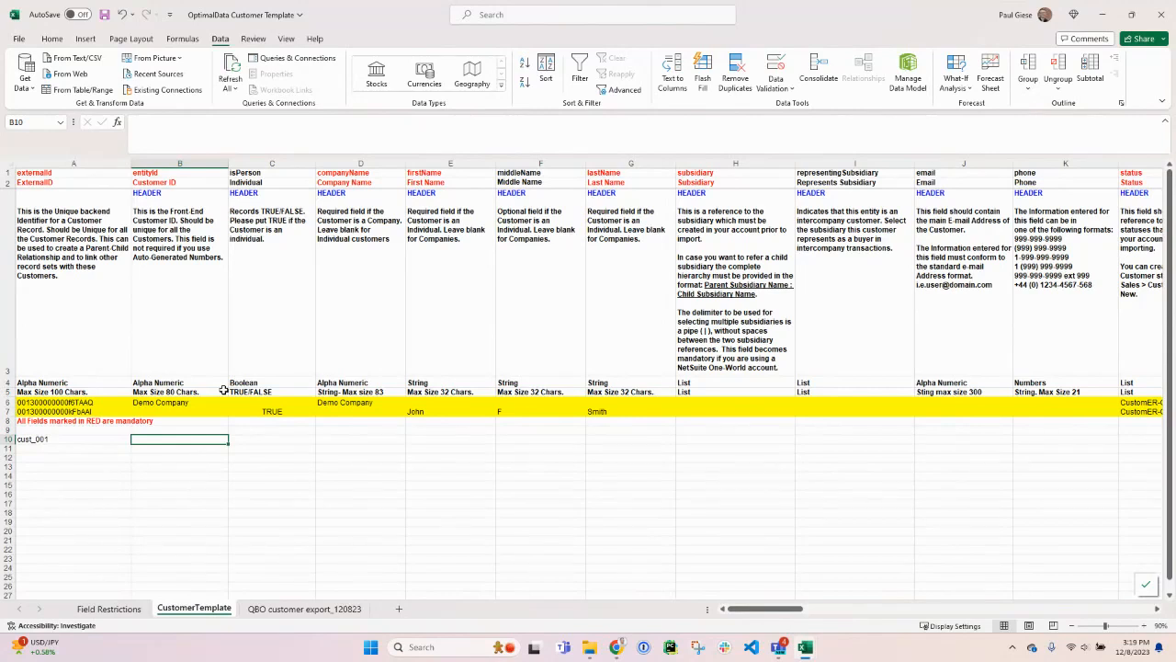
key("ctrl+space")
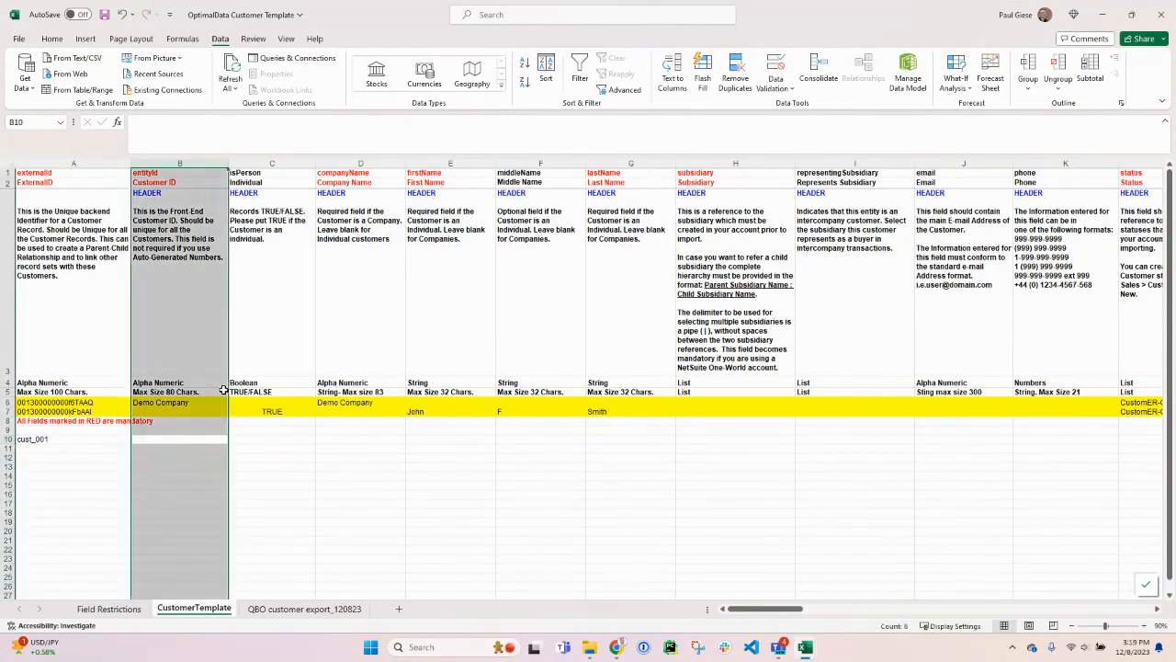
key("ctrl+minus")
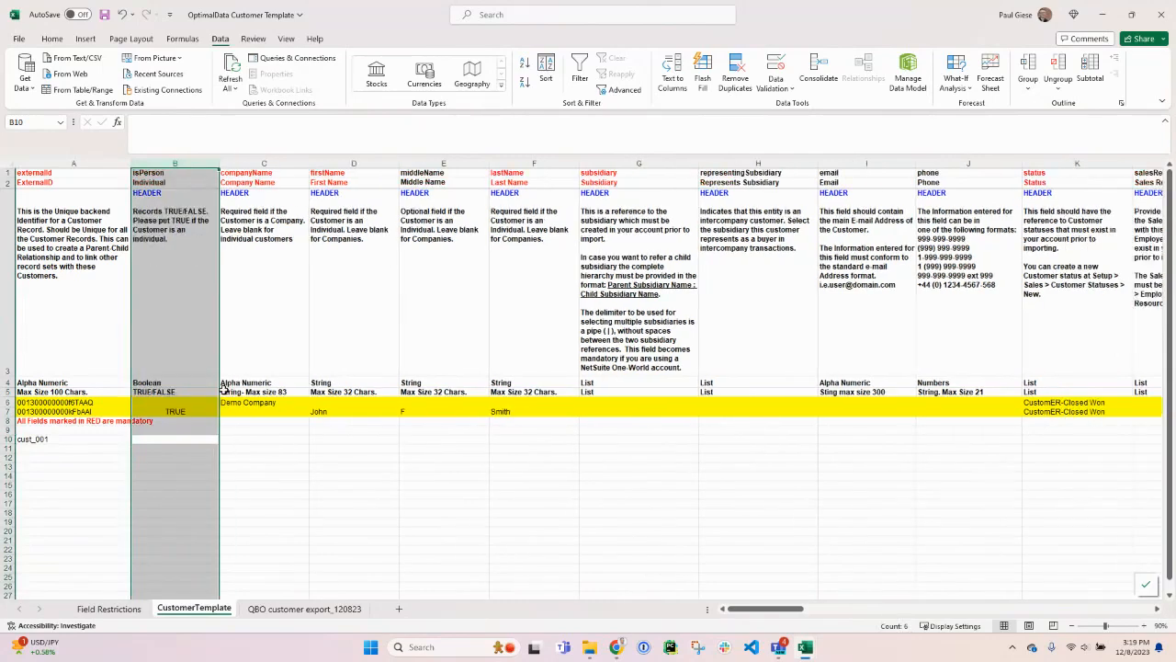
key("Down")
key("Up")
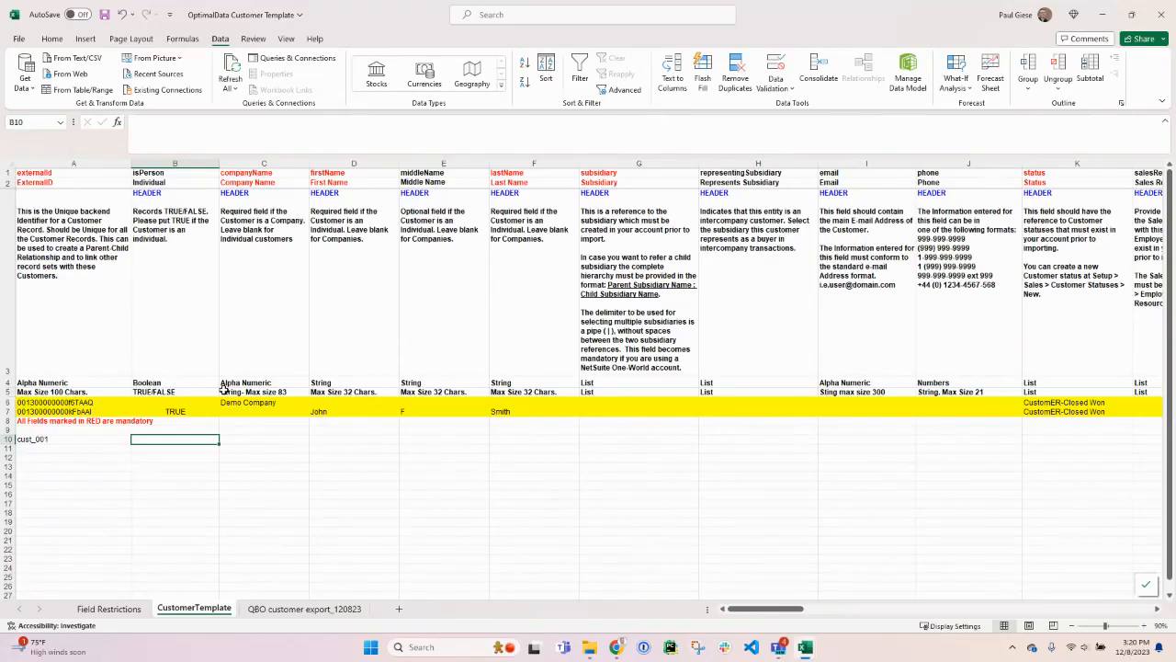
Step: Enter FALSE in cell B10 under isPerson
type("T")
key("BackSpace")
type("FALSE")
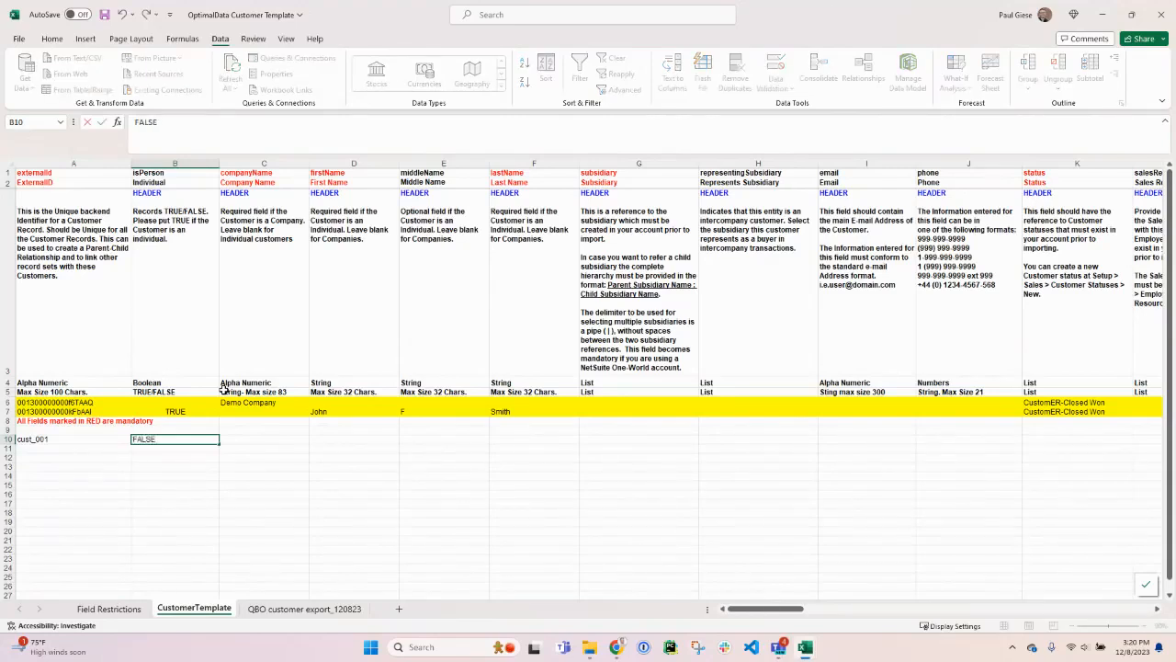
key("ctrl+Return")
Step: Link companyName in C10 to the adjusted company name in AA2 of the export sheet
key("Tab")
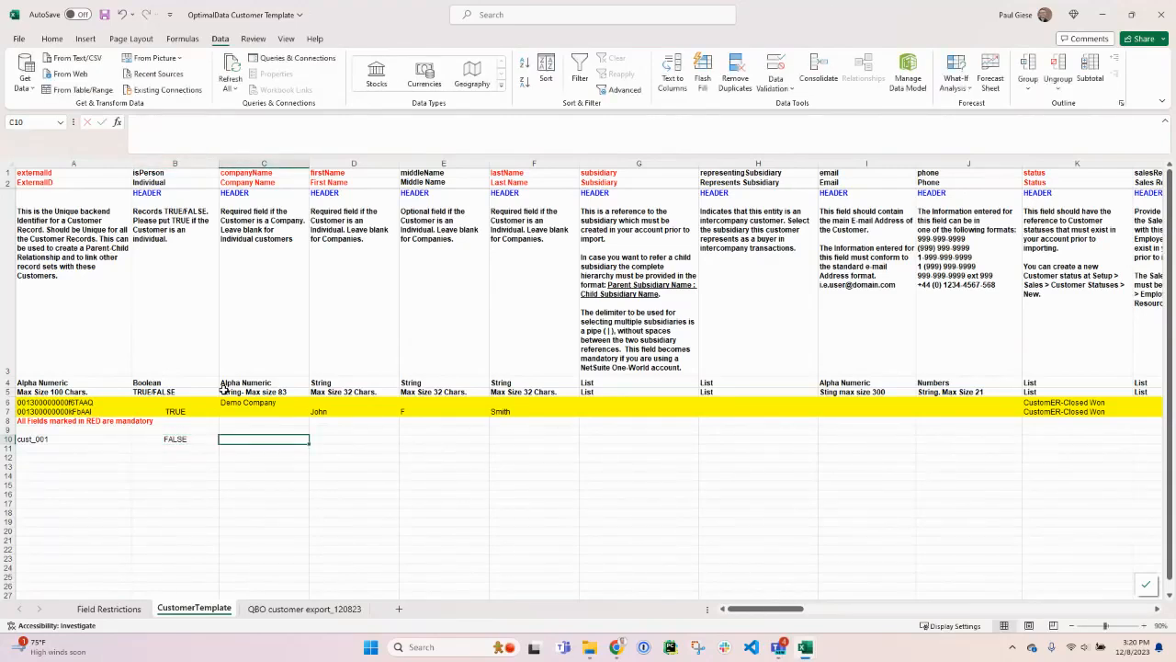
type("=")
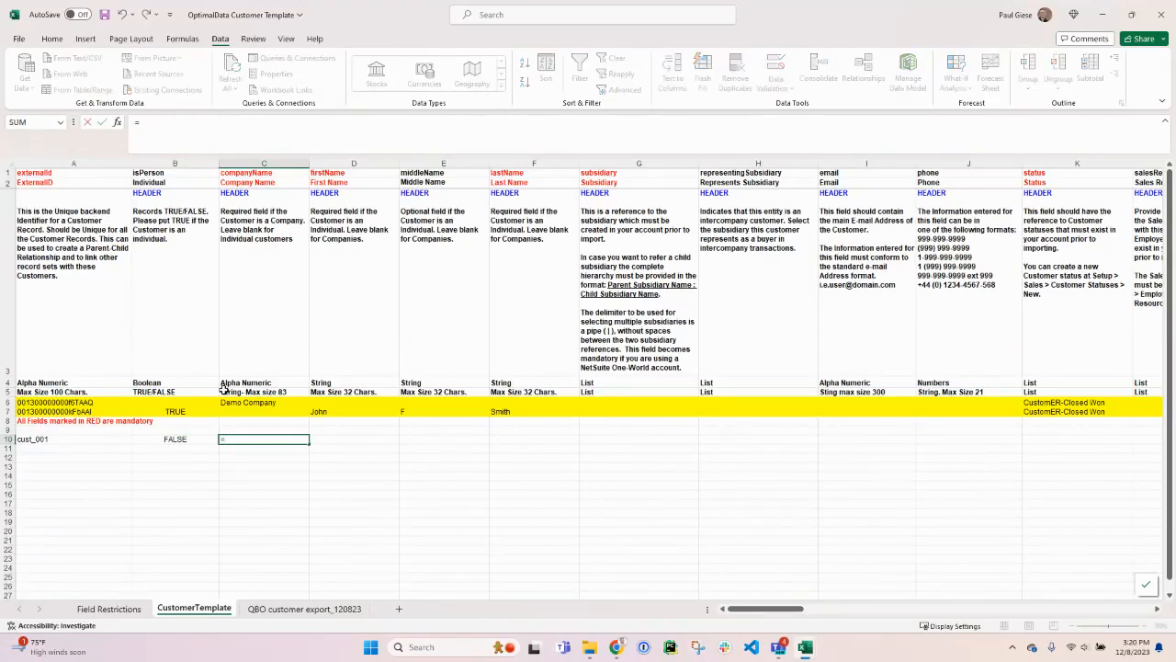
key("ctrl+Page_Down")
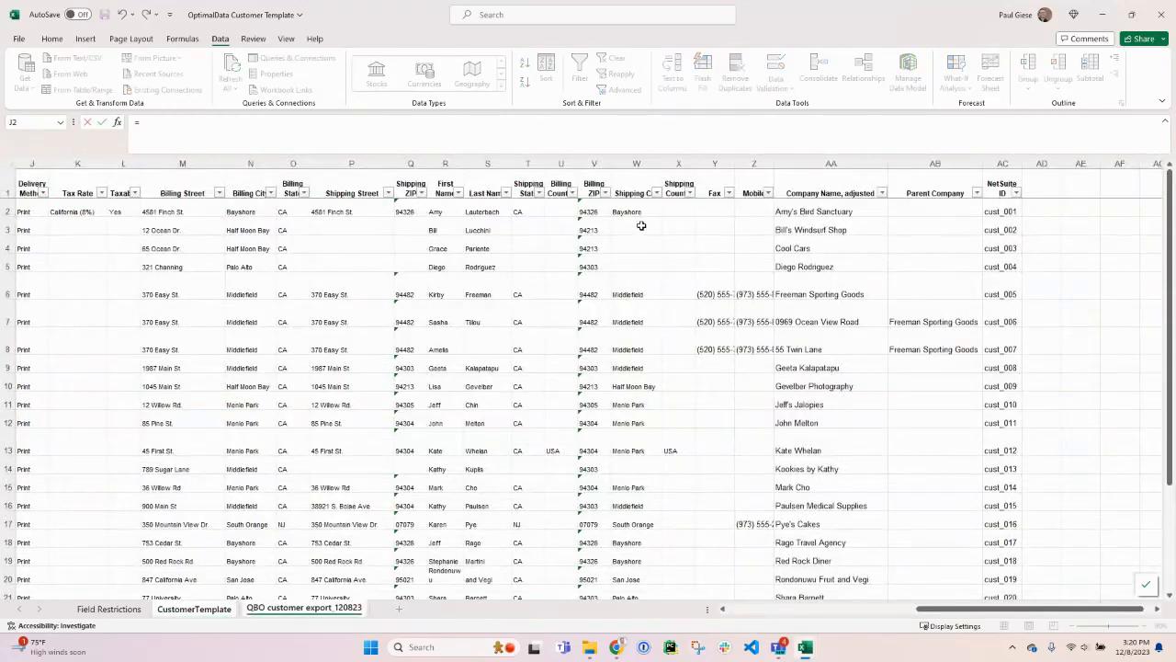
left_click(826, 208)
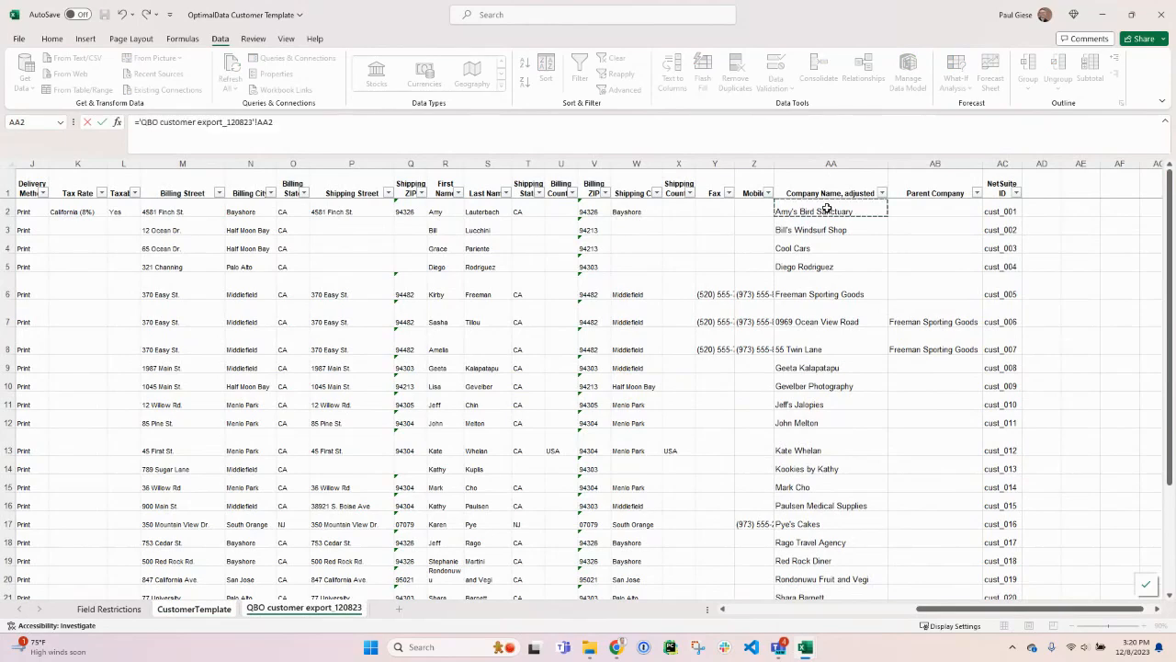
key("Return")
Step: Delete the firstName, middleName and lastName columns from the CustomerTemplate sheet
key("Tab")
key("ctrl+space")
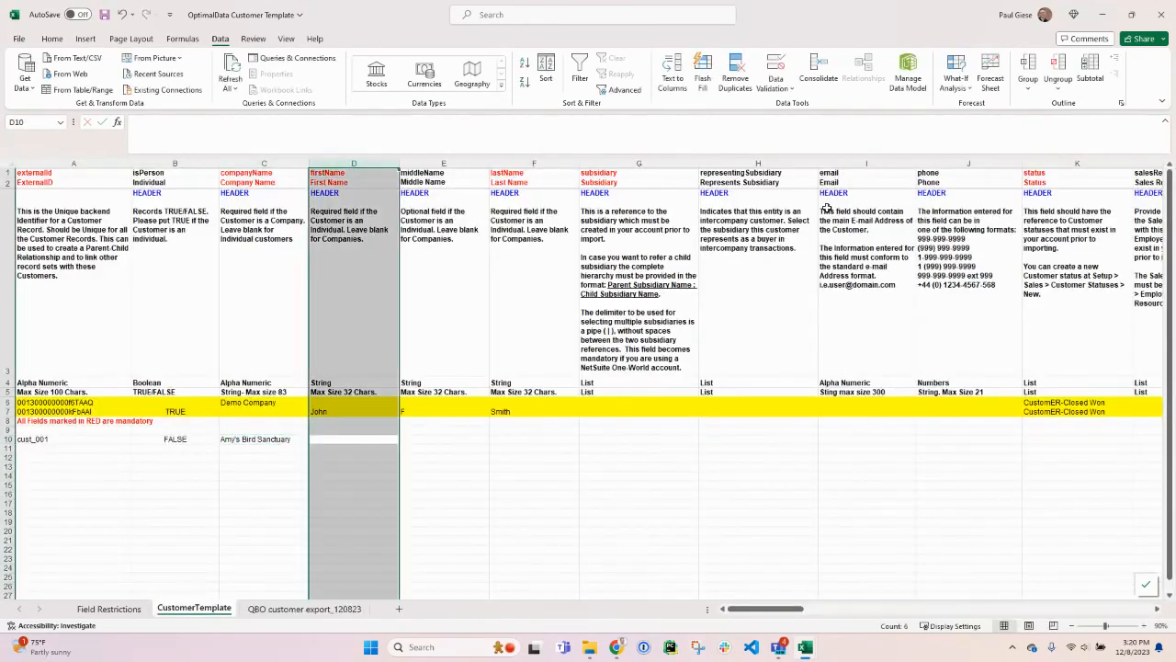
key("shift+Right")
key("shift+Right")
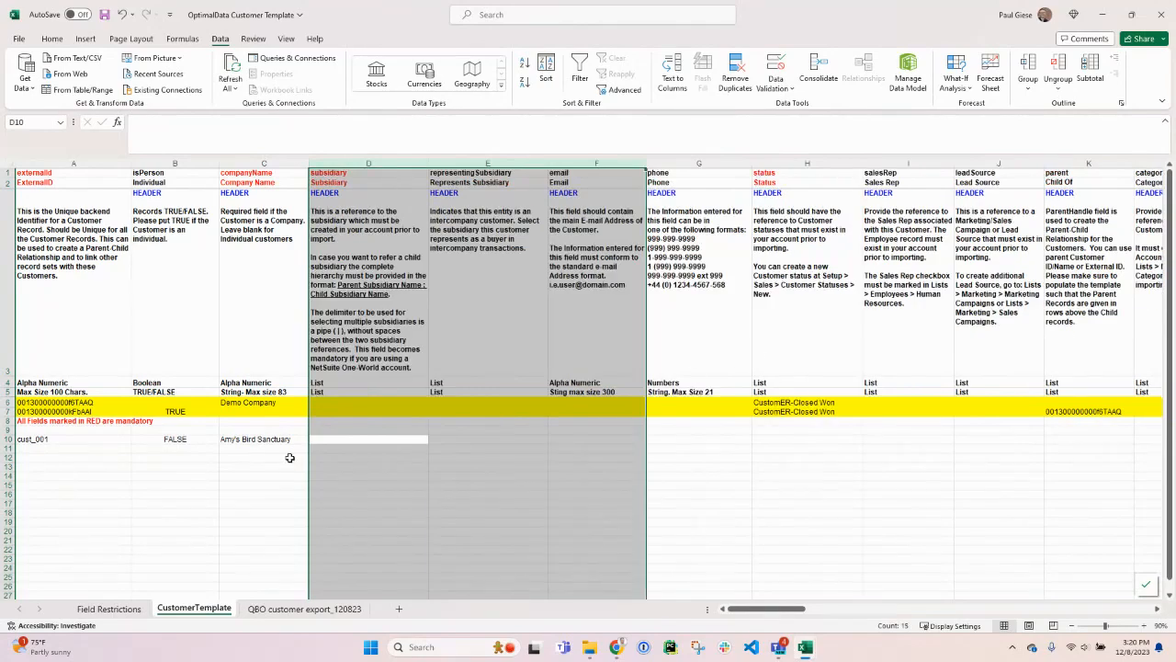
Step: Set the subsidiary in cell D10 to 1
left_click(342, 441)
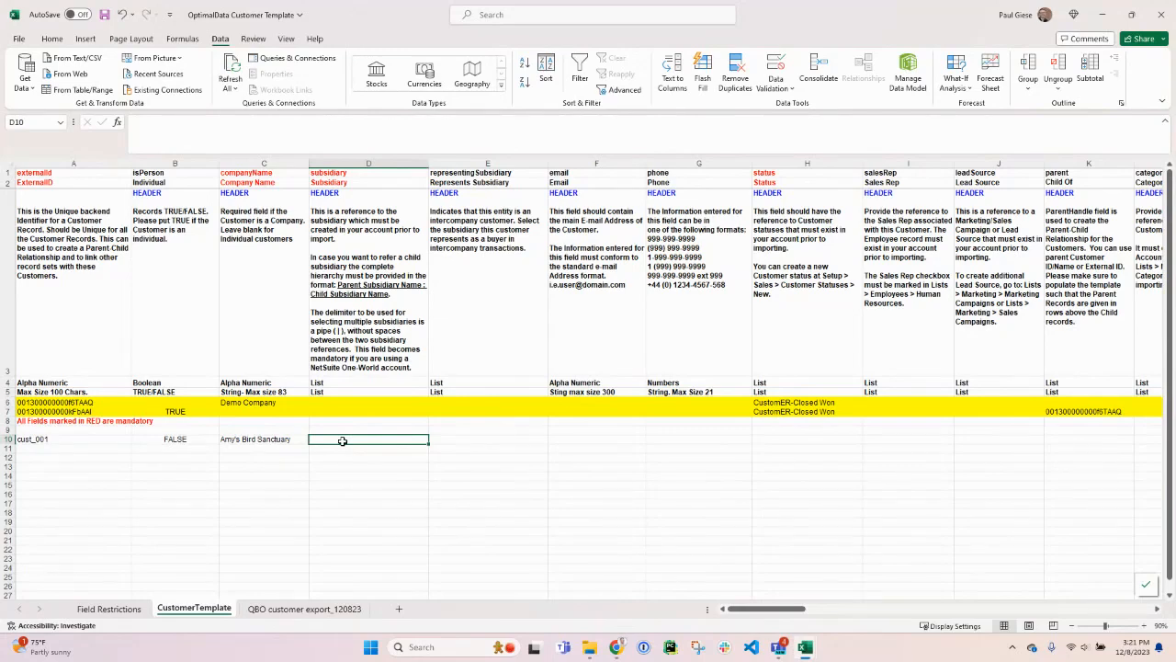
type("1")
key("Tab")
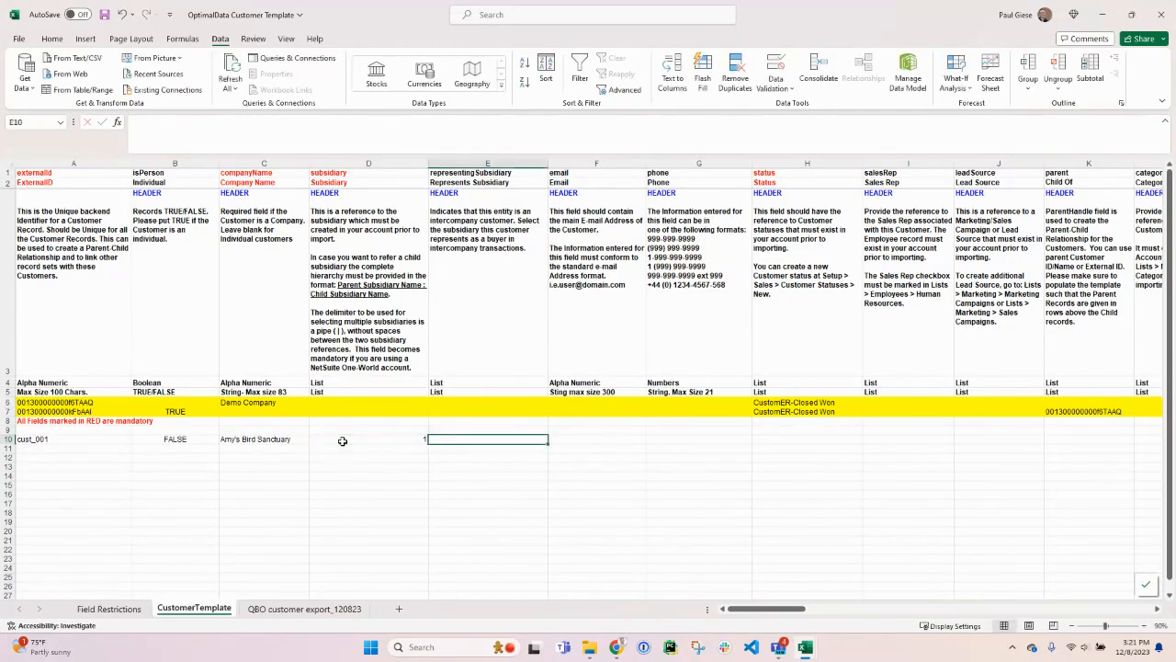
Step: Delete the representingSubsidiary column from the CustomerTemplate sheet
key("ctrl+space")
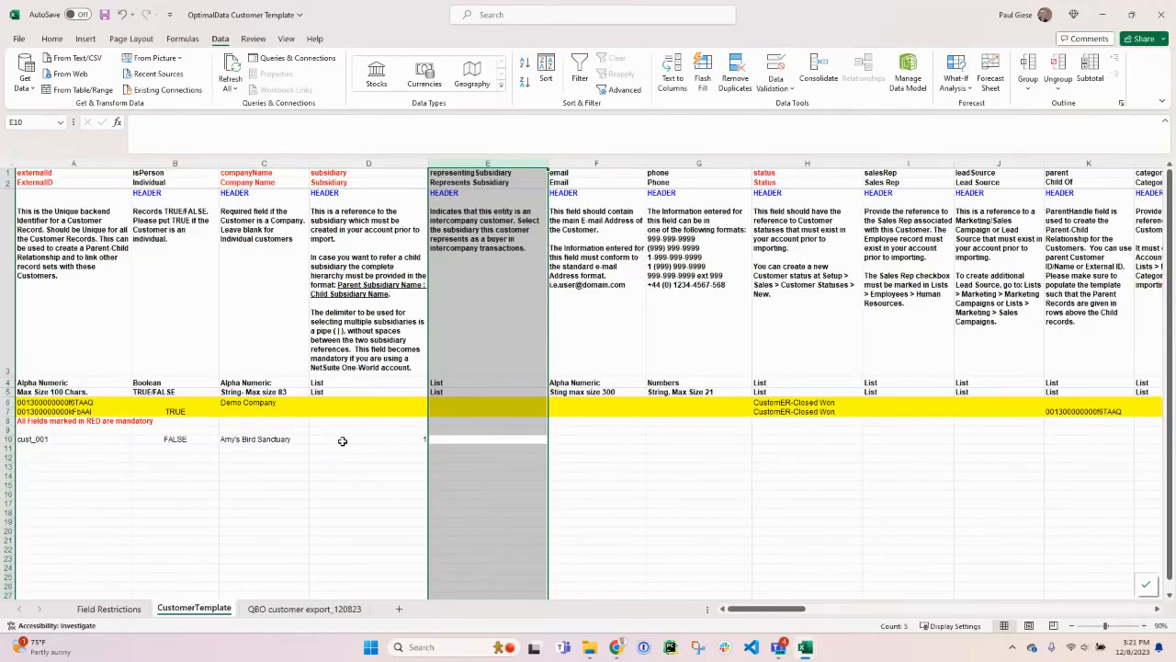
key("ctrl+minus")
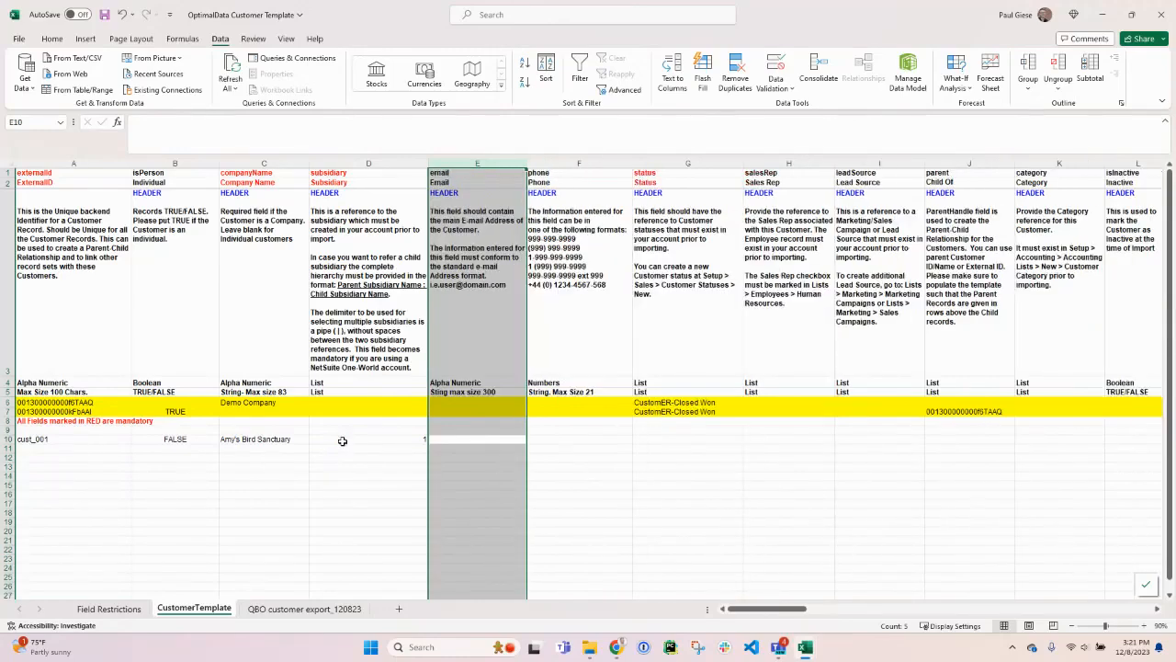
key("shift+BackSpace")
Step: Link the email in E10 to the first customer's Email in C2 of the export sheet
type("=")
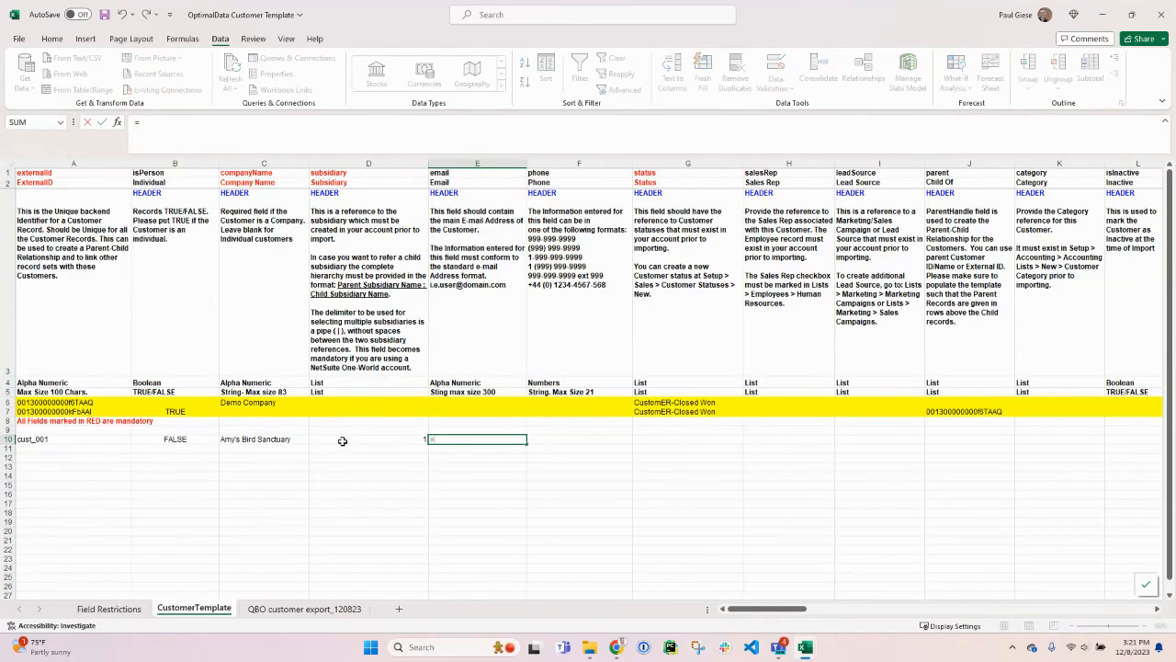
key("ctrl+Page_Down")
left_click(66, 210)
key("Left")
key("Left")
key("Left")
key("Left")
key("Left")
key("Left")
key("Left")
key("Left")
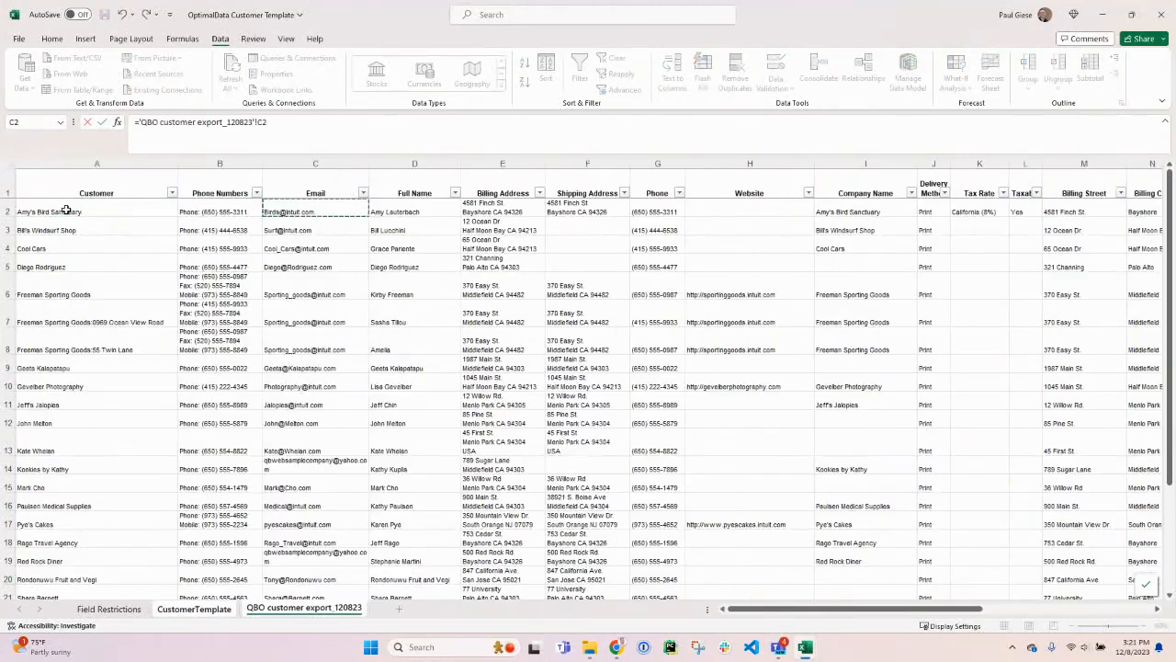
key("ctrl+Page_Up")
key("Tab")
Step: Link the phone in F10 to the first customer's entry in the Phone column of the export sheet
type("=")
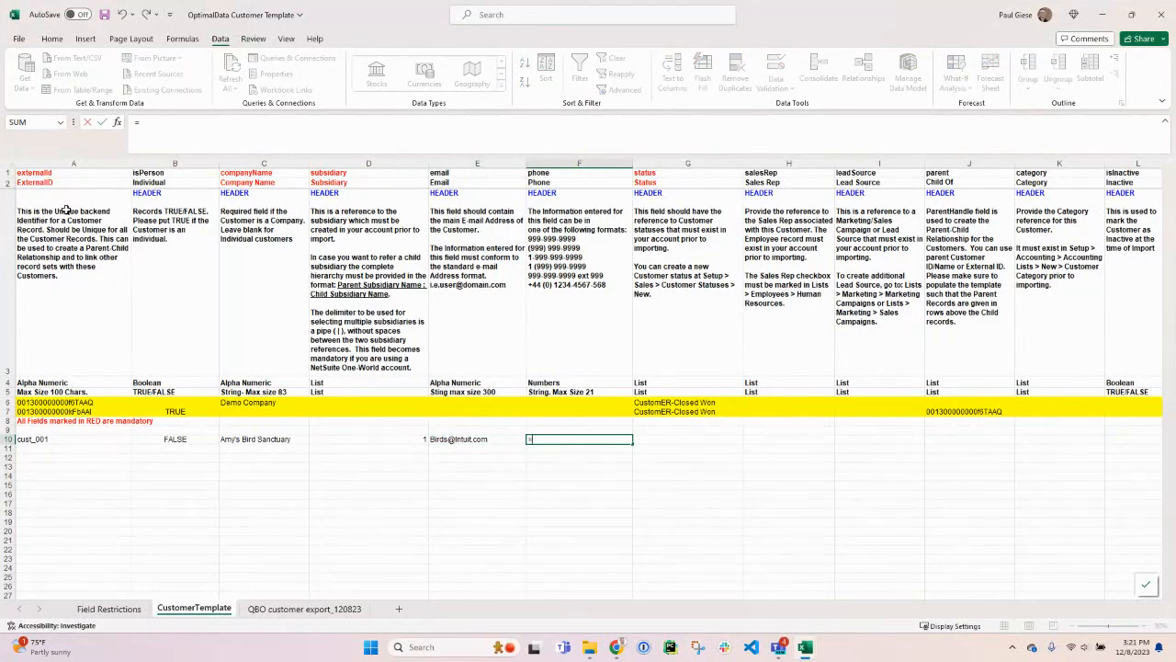
key("ctrl+Page_Down")
key("Right")
key("Right")
key("Right")
key("Right")
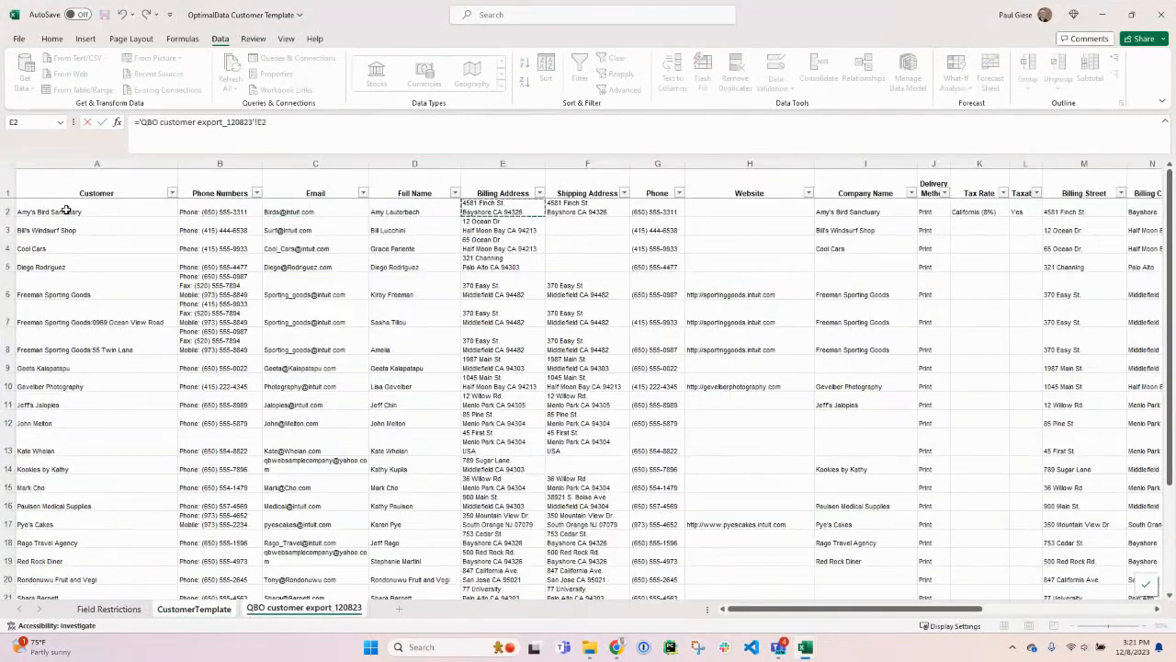
key("Return")
Step: Copy the status CustomER-Closed Won from the sample row in G7 to cell G10
key("Tab")
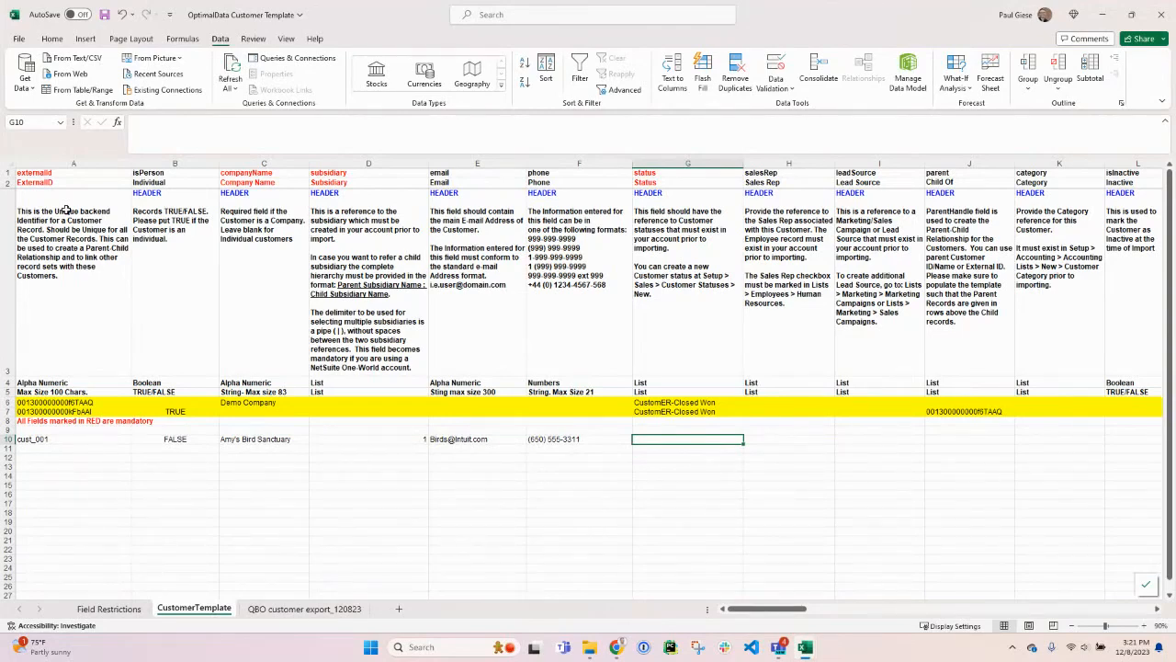
key("Up")
key("Up")
key("Up")
key("ctrl+c")
key("Down")
key("Down")
key("Down")
key("ctrl+v")
key("Right")
key("Escape")
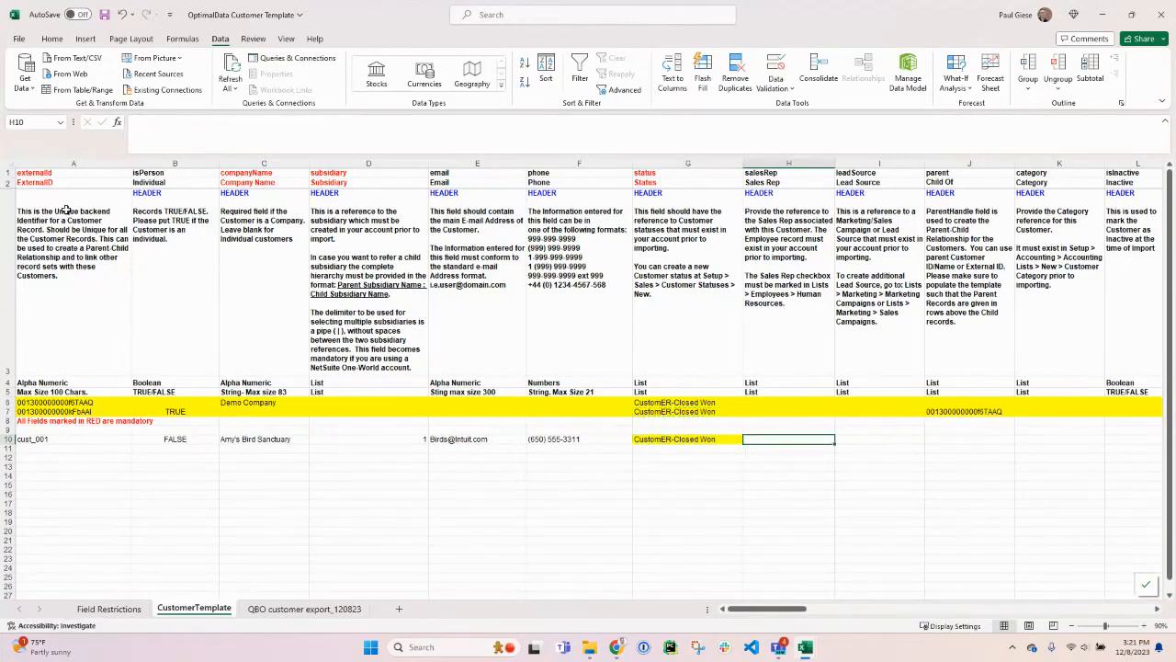
type("=")
key("ctrl+Page_Down")
key("Right")
key("Right")
key("Right")
key("Right")
key("Right")
key("Right")
key("Right")
key("Right")
key("Right")
key("Right")
key("Right")
key("Right")
key("Right")
key("Right")
key("Right")
key("Right")
key("Escape")
Step: Delete the salesRep column from the CustomerTemplate sheet
key("ctrl+space")
key("ctrl+minus")
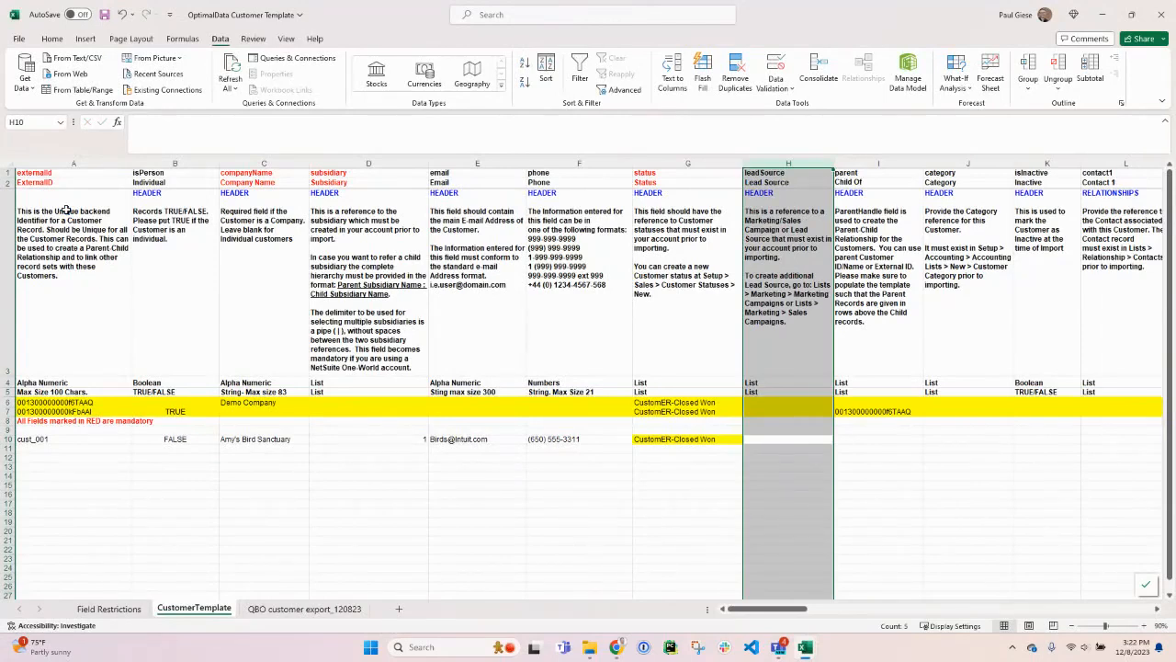
Step: Delete the leadSource column from the CustomerTemplate sheet
key("ctrl+minus")
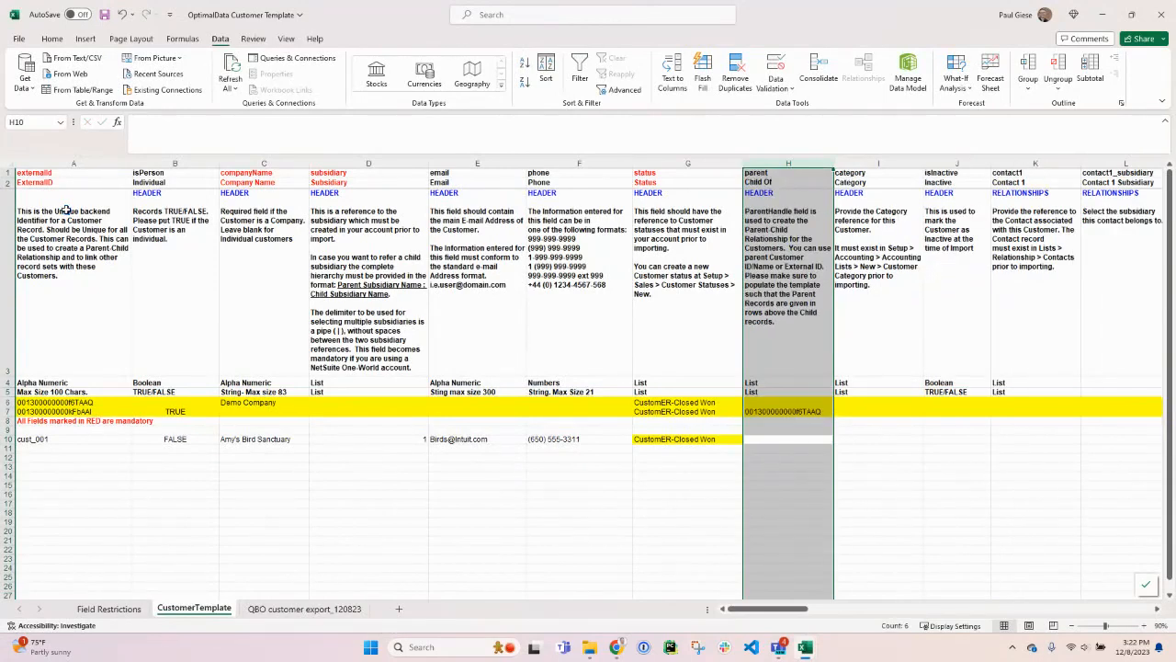
key("Down")
key("Up")
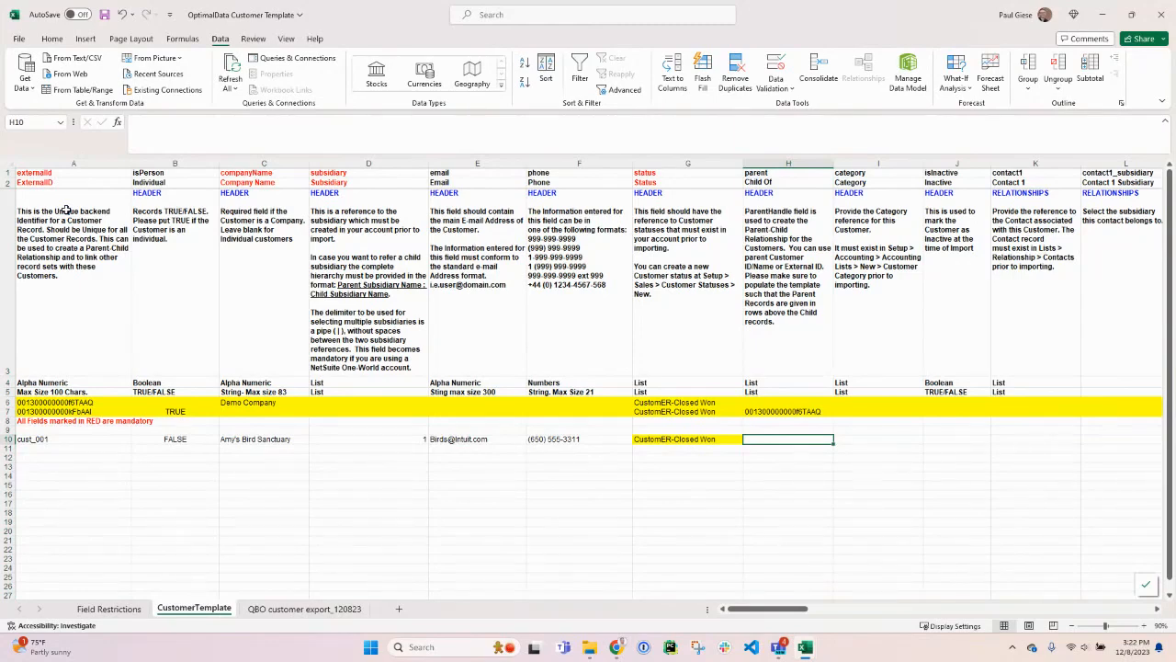
Step: Link the parent in H10 to the first customer's entry in the Parent Company column of the export sheet
type("=")
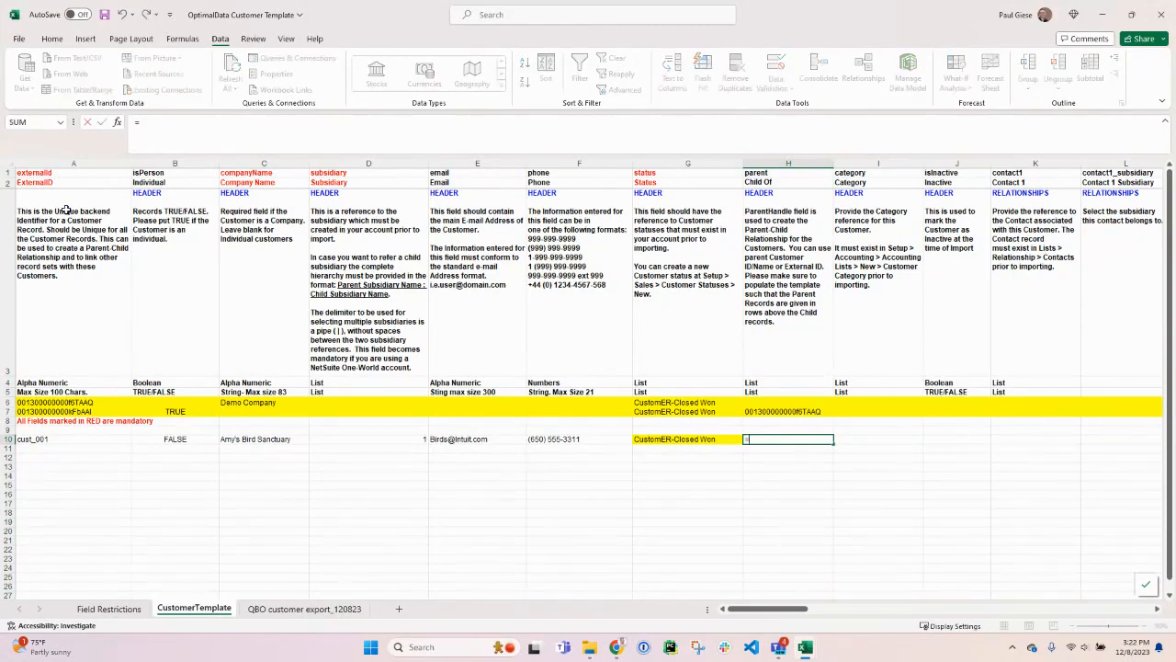
key("ctrl+Page_Down")
key("Right")
key("Right")
key("Right")
key("Right")
key("Right")
key("Right")
key("Right")
key("Right")
key("Right")
key("Right")
key("Right")
key("Right")
key("Right")
key("Right")
key("Right")
key("Right")
key("Right")
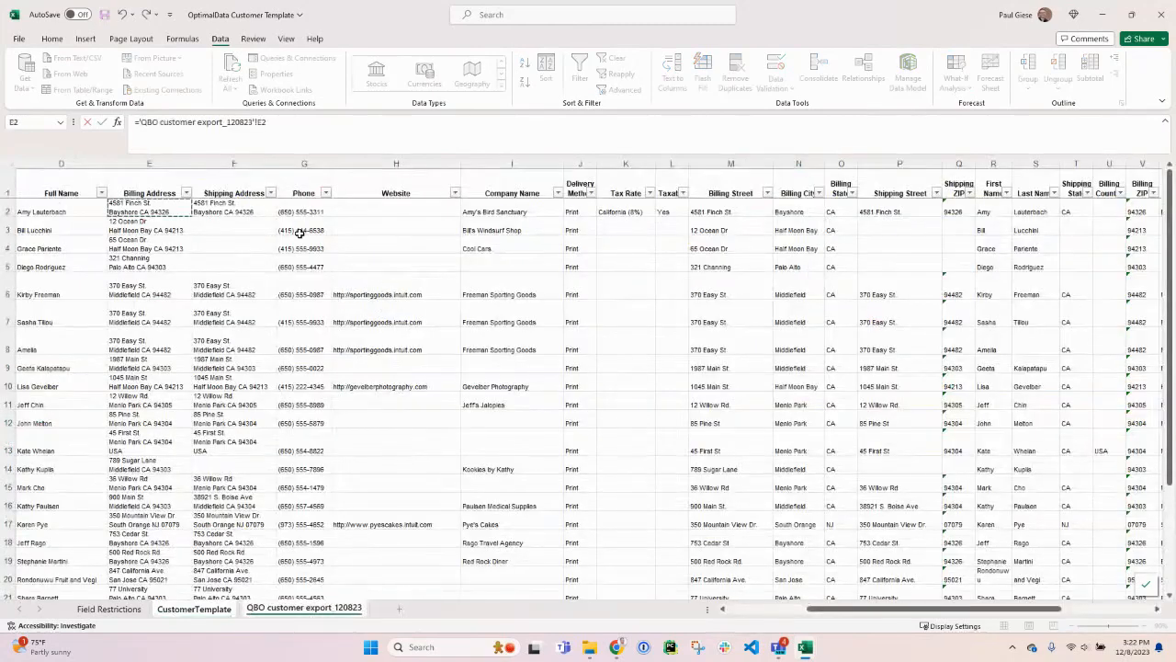
key("Right")
key("Right")
key("Right")
key("Right")
key("Right")
key("Right")
key("Right")
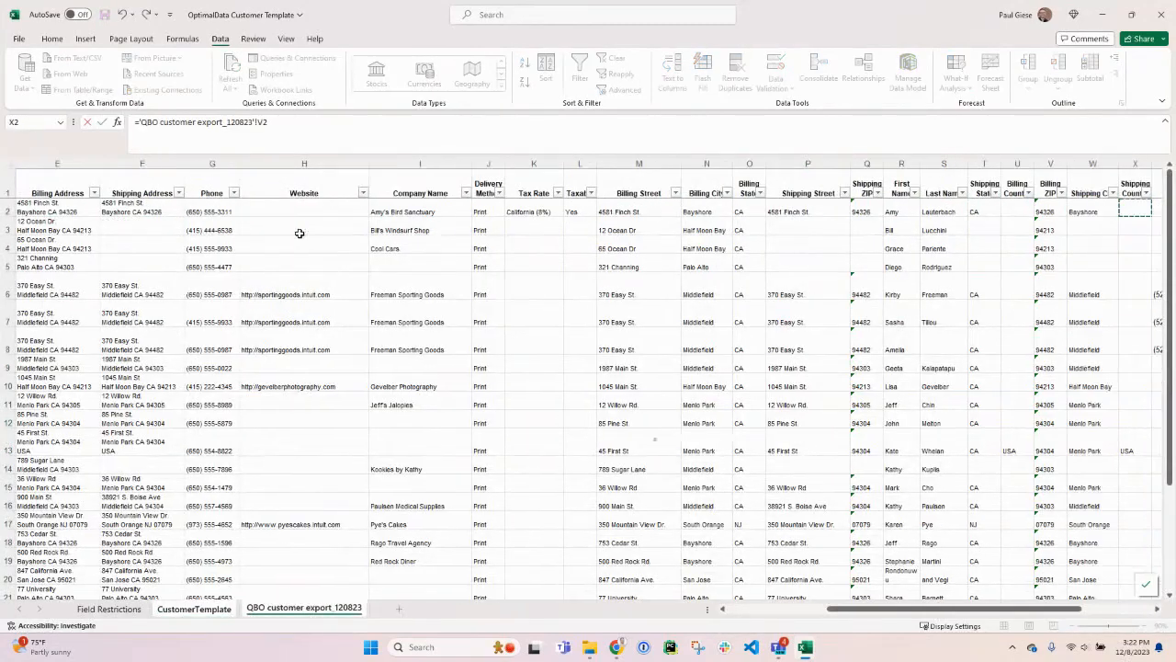
key("Return")
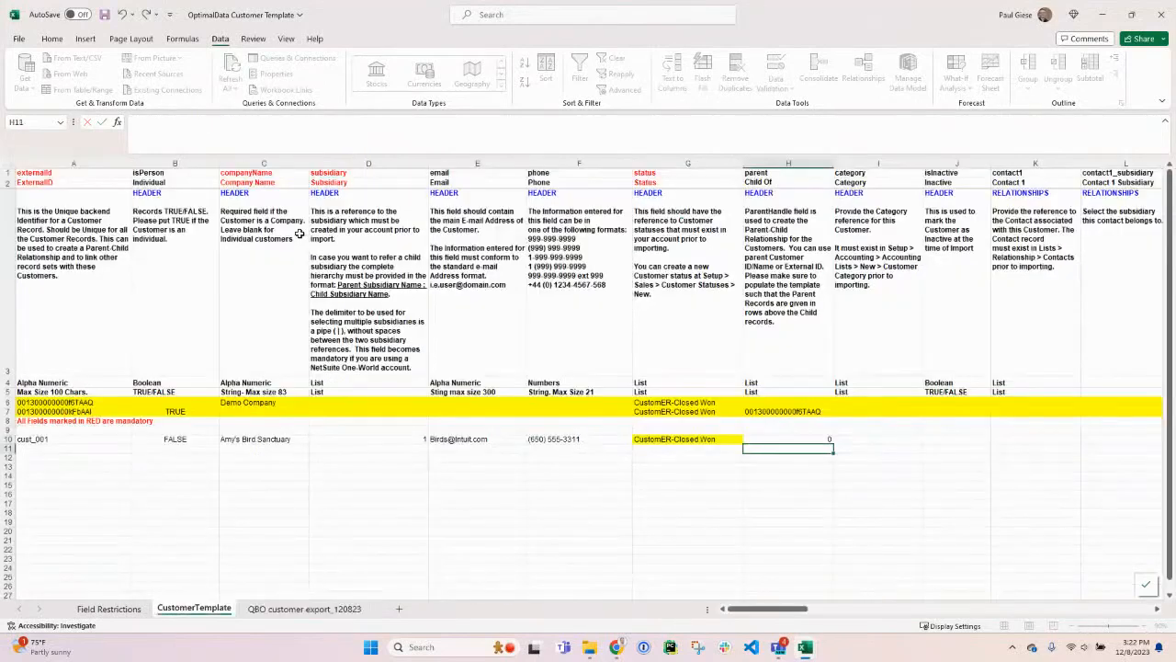
Step: Delete the category and isInactive columns from the CustomerTemplate sheet
key("Right")
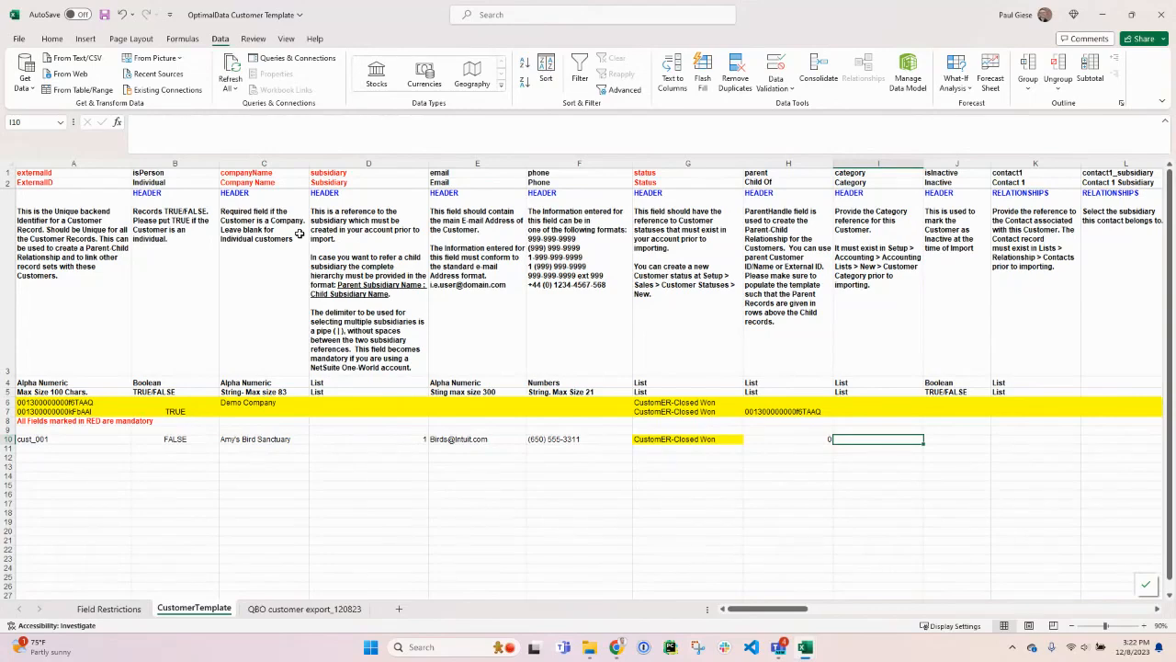
key("ctrl+space")
key("ctrl+minus")
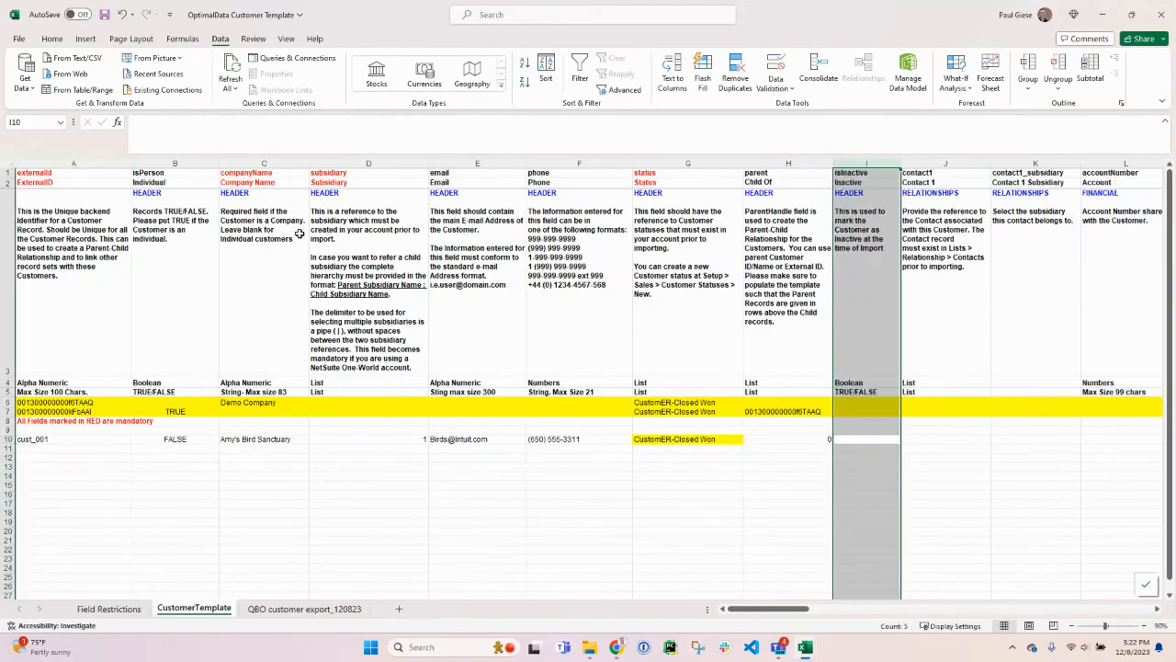
key("ctrl+minus")
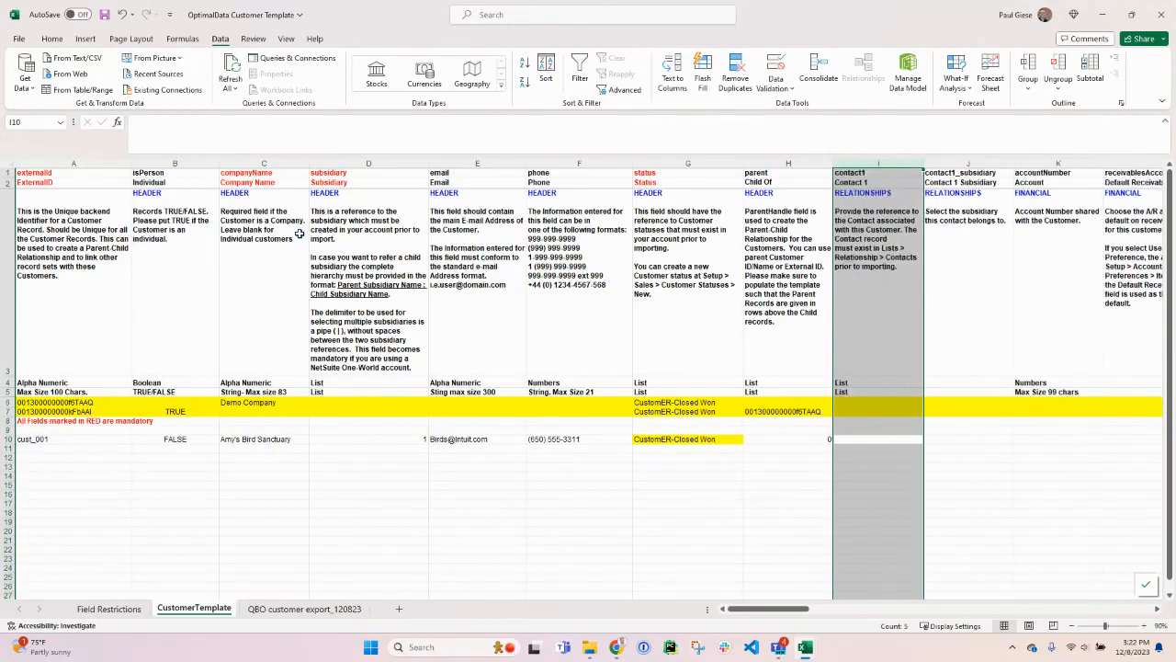
Step: Delete the contact1, contact1_subsidiary, accountNumber and receivablesAccount columns from the template
key("shift+Right")
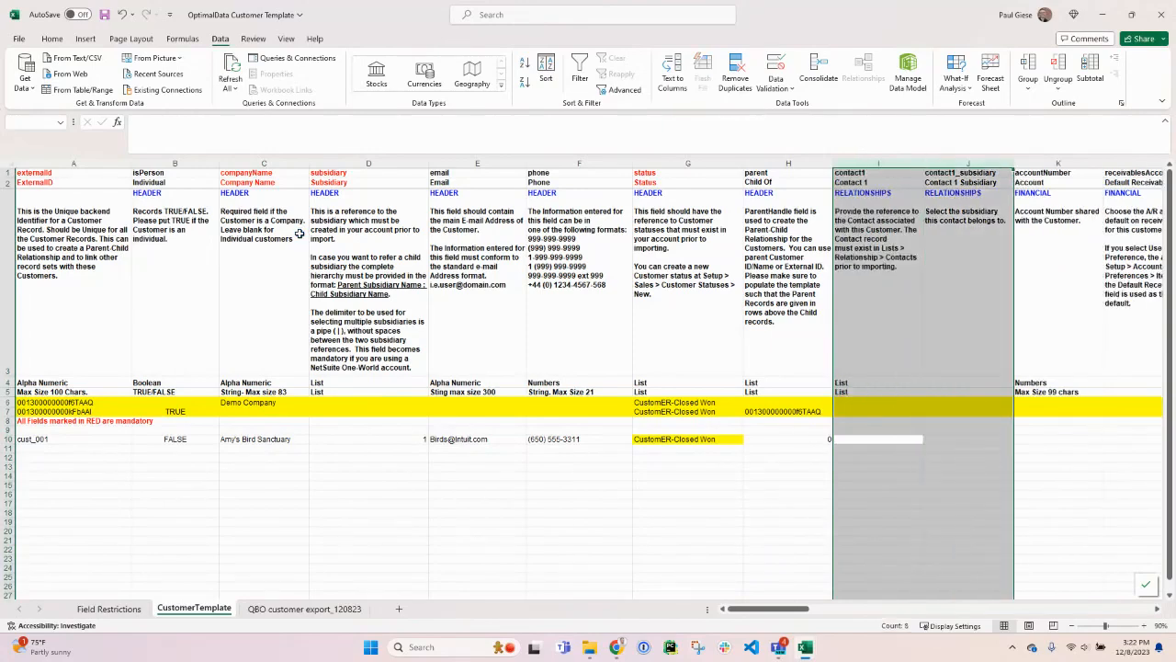
key("ctrl+minus")
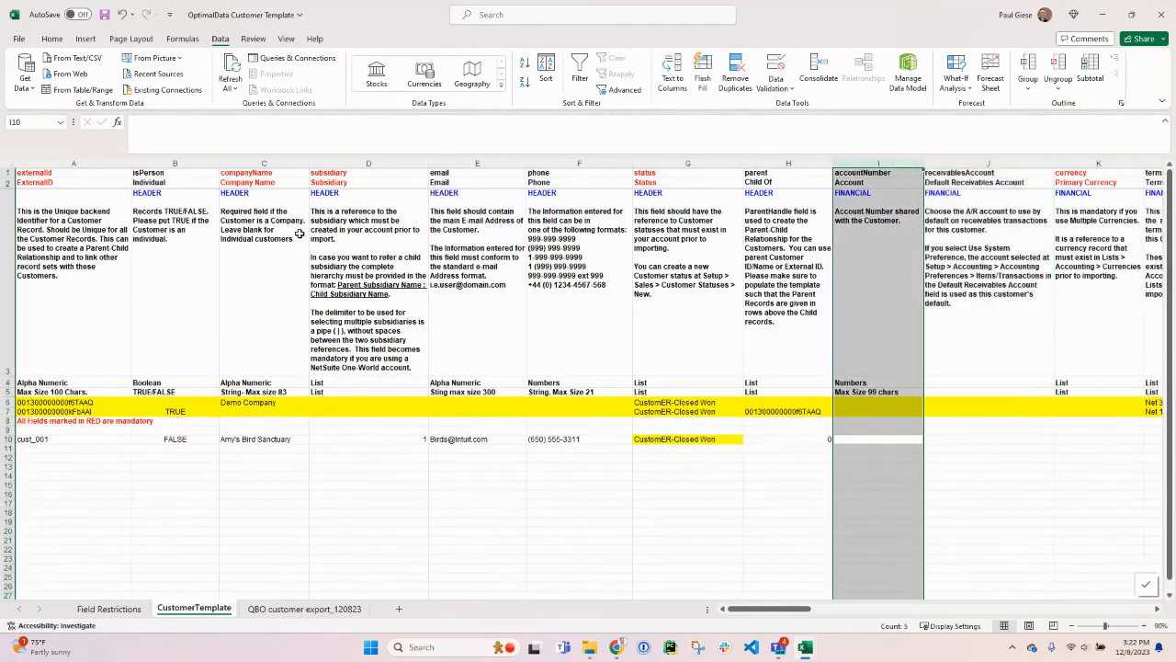
key("ctrl+minus")
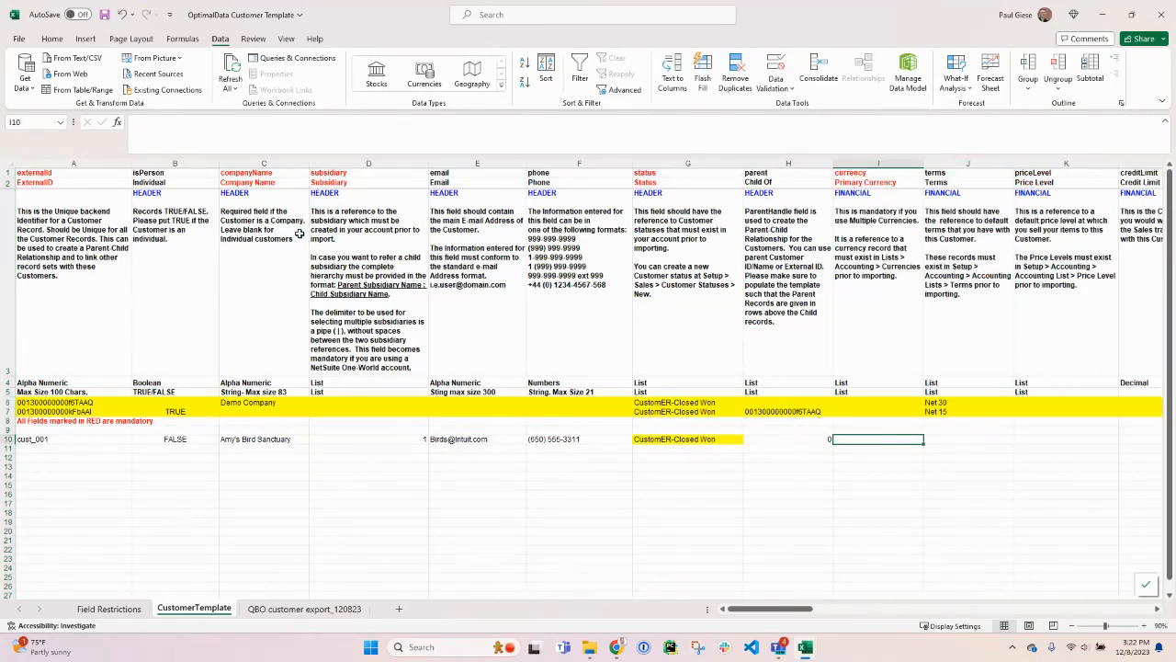
Step: Enter US Dollar as the currency in I10 and Net 30 as the terms in J10
type("US DOllar")
key("Tab")
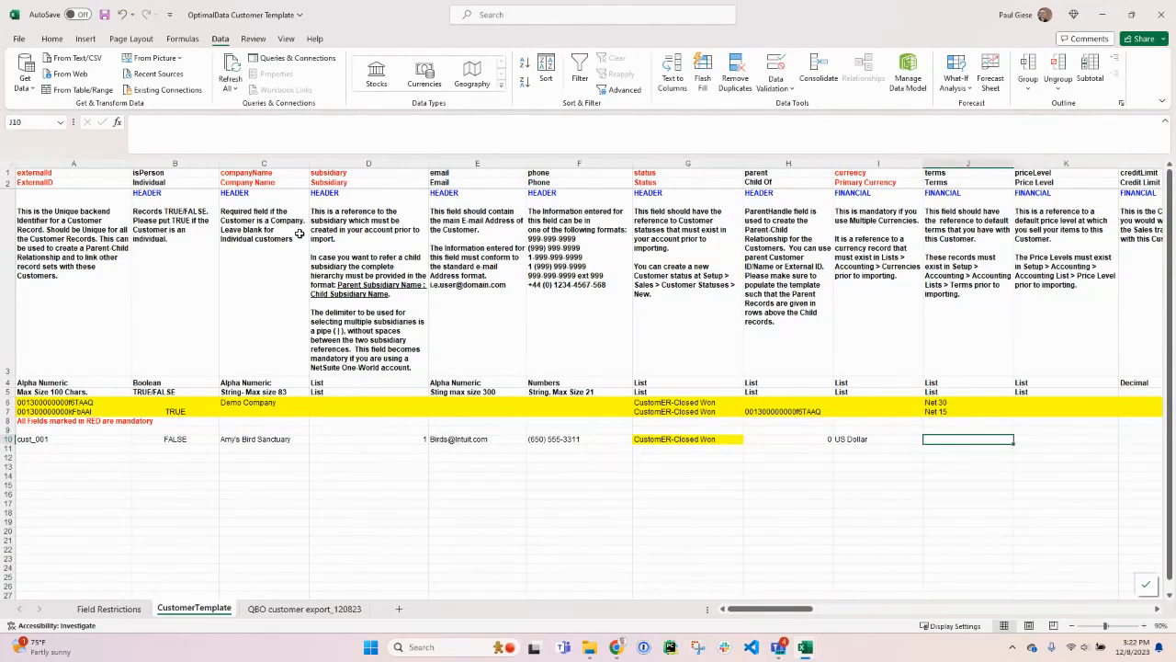
type("Net 30")
key("ctrl+Return")
Step: Delete the columns from priceLevel through additionalCurrency1 in the CustomerTemplate sheet
key("Right")
key("Right")
key("Left")
key("ctrl+space")
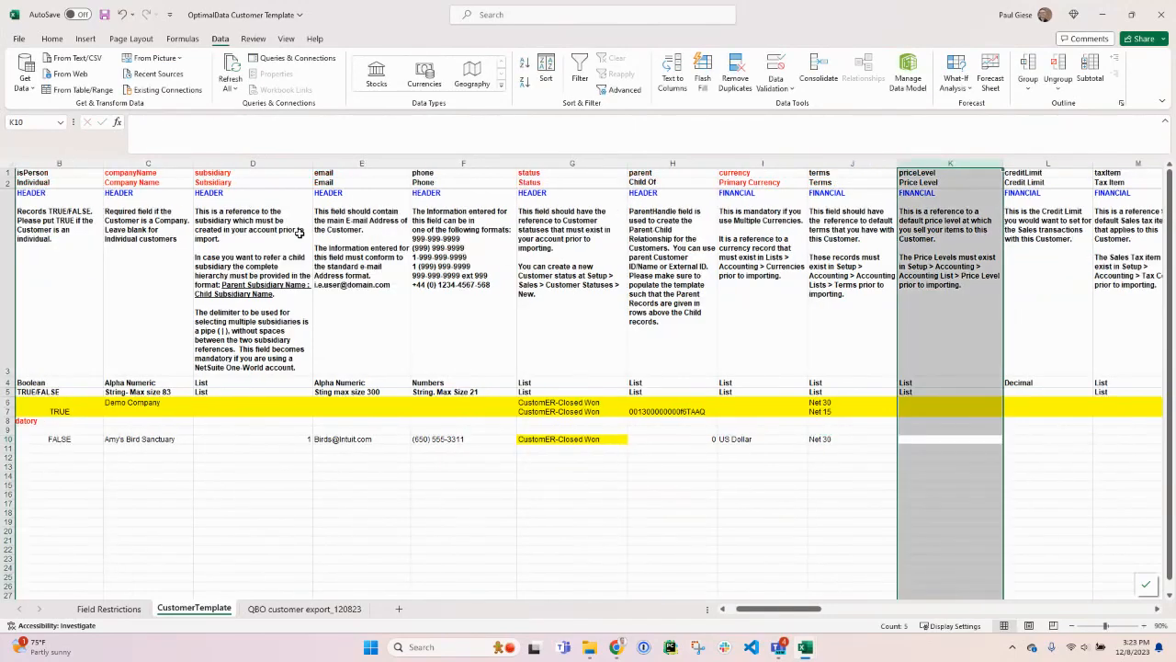
key("shift+Right")
key("shift+Right")
key("shift+Right")
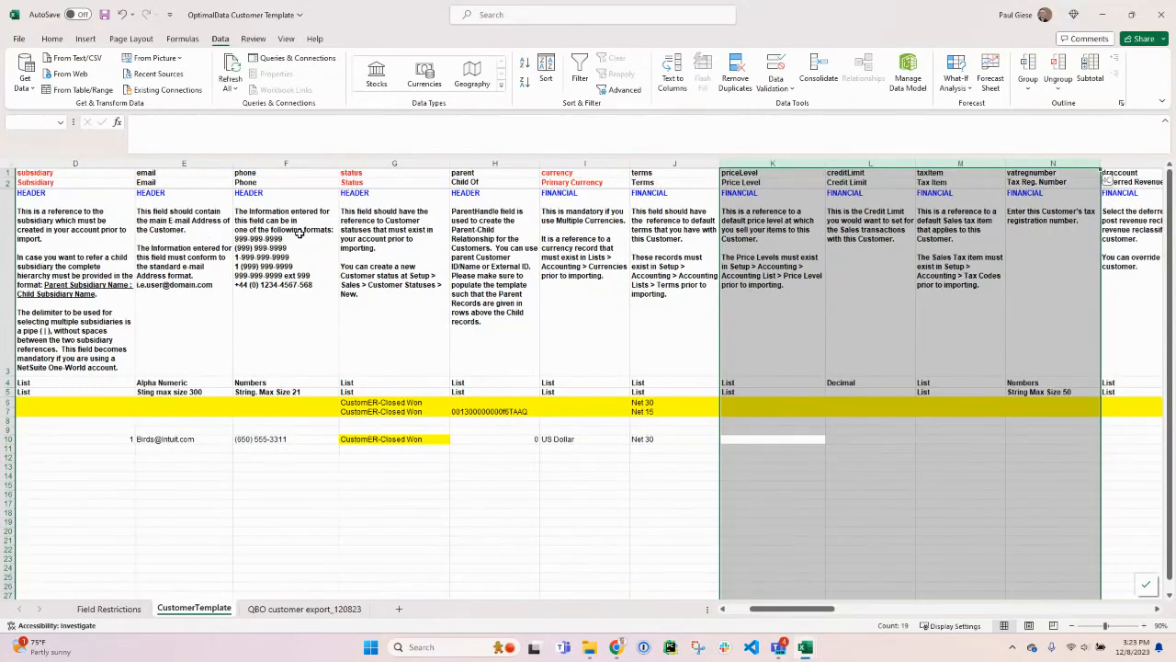
key("shift+Right")
key("shift+Right")
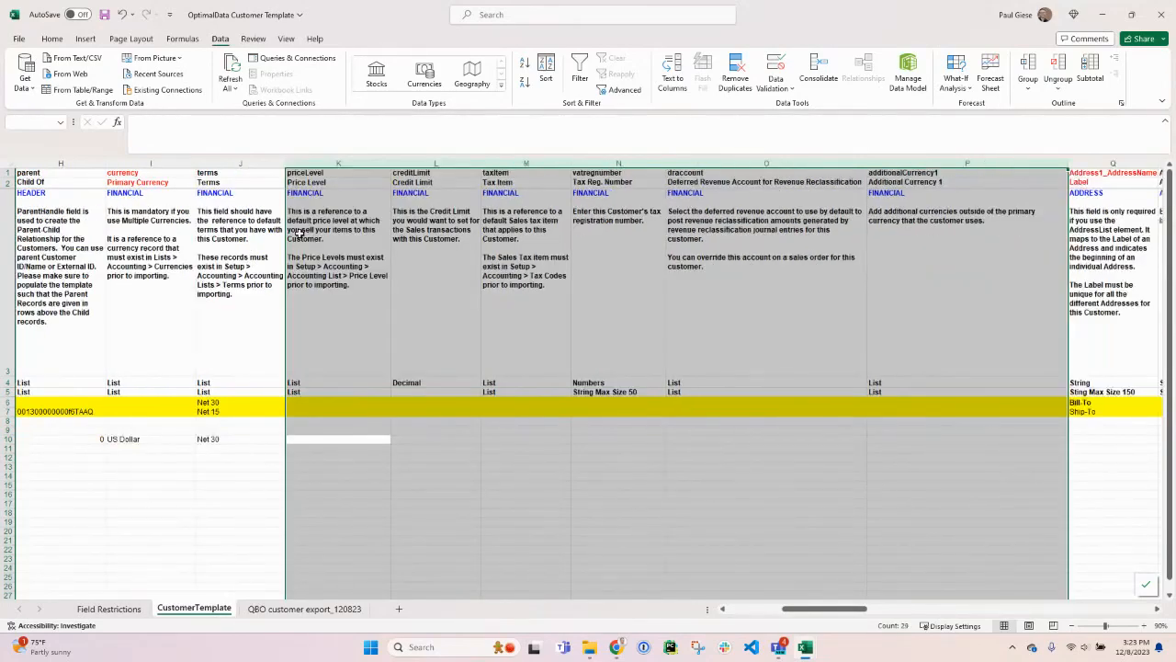
key("ctrl+minus")
key("Left")
key("Right")
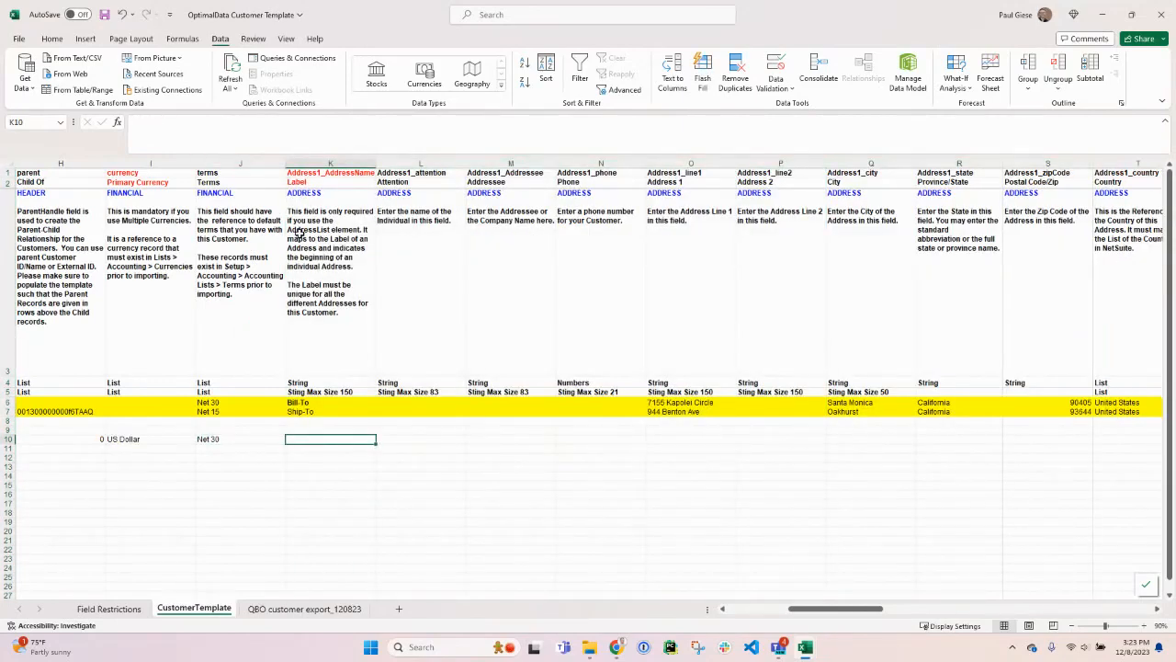
Step: Examine the Address1 column headers in row 1, from Address1_AddressName through Address1_country
left_click(333, 173)
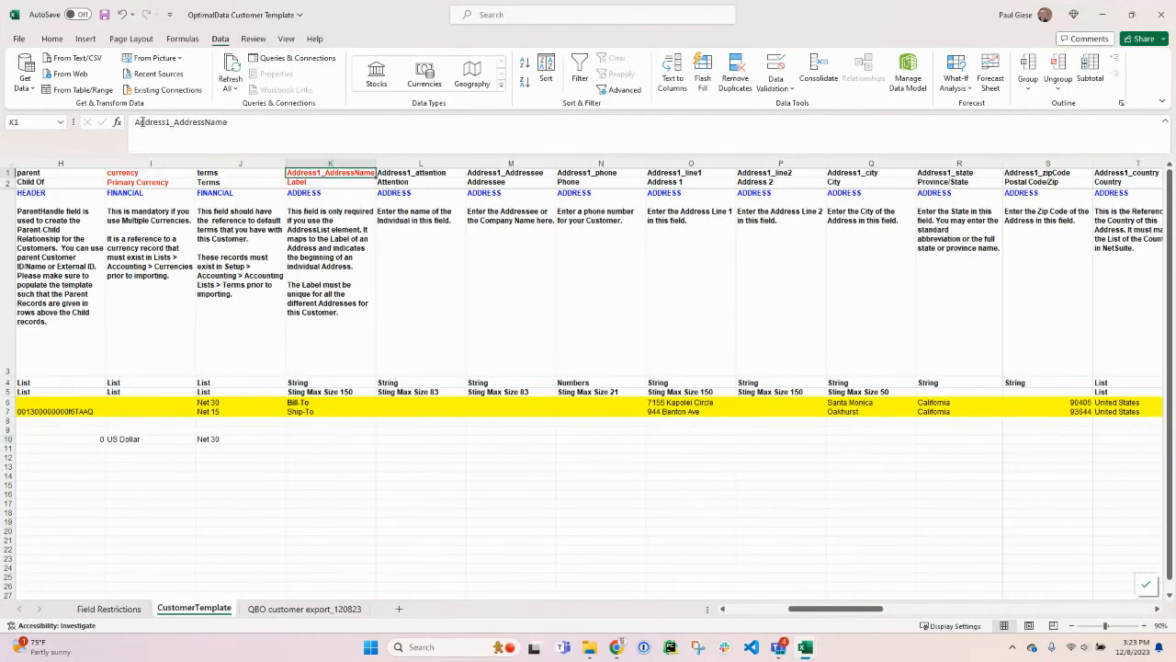
left_click(367, 274)
left_click(322, 177)
key("Right")
key("Right")
key("Right")
key("Right")
key("Right")
key("Right")
key("Right")
key("Right")
key("Right")
key("Right")
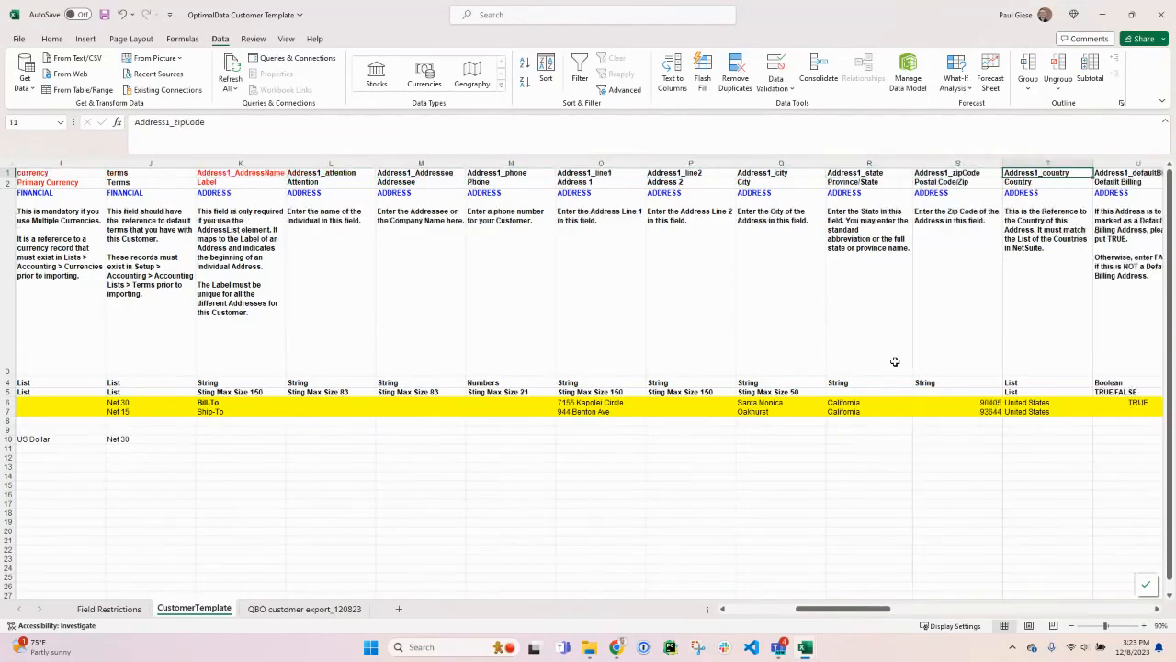
Step: Shade the Address1 headers in rows 1 and 2 light blue, from Address1_AddressName through Address1_defaultShipping
key("Left")
key("Right")
key("Right")
key("Right")
key("Left")
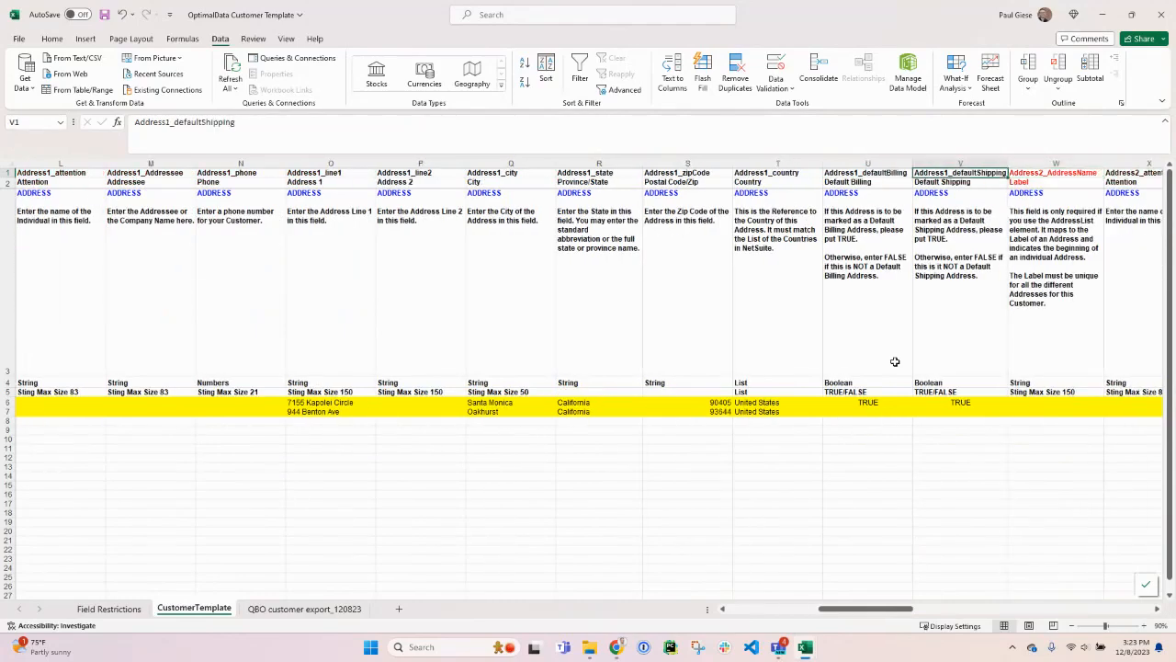
key("shift+Down")
key("shift+Left")
key("shift+Left")
key("shift+Left")
key("shift+Left")
key("shift+Left")
key("shift+Left")
key("shift+Left")
key("shift+Left")
key("shift+Left")
key("shift+Left")
key("shift+Left")
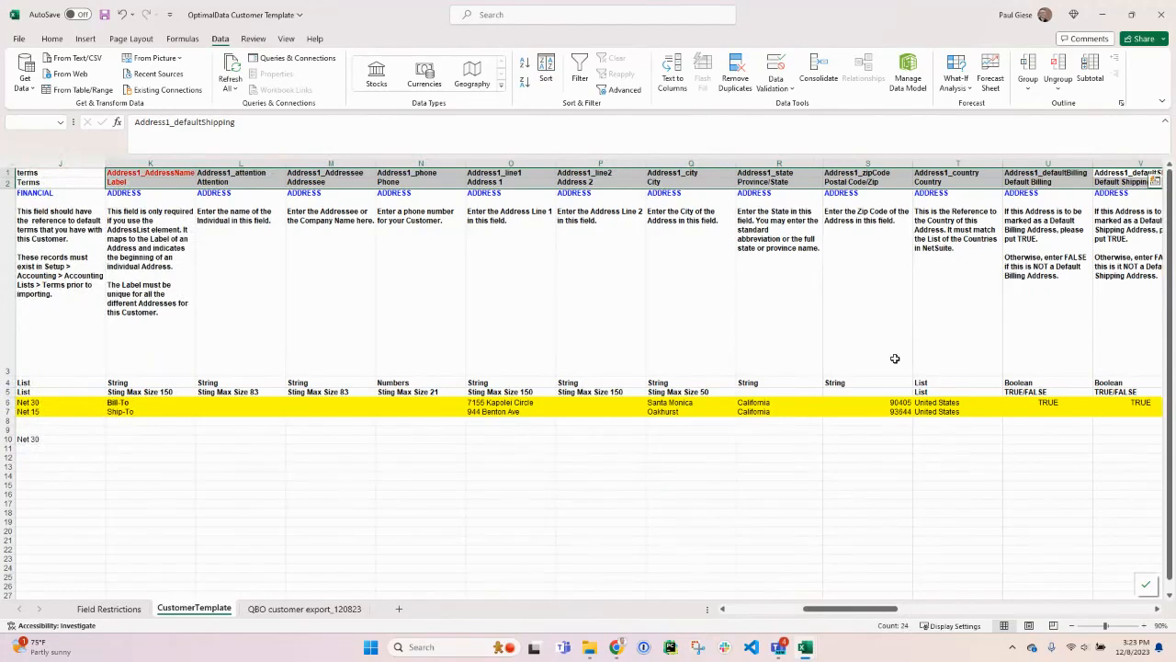
left_click(52, 39)
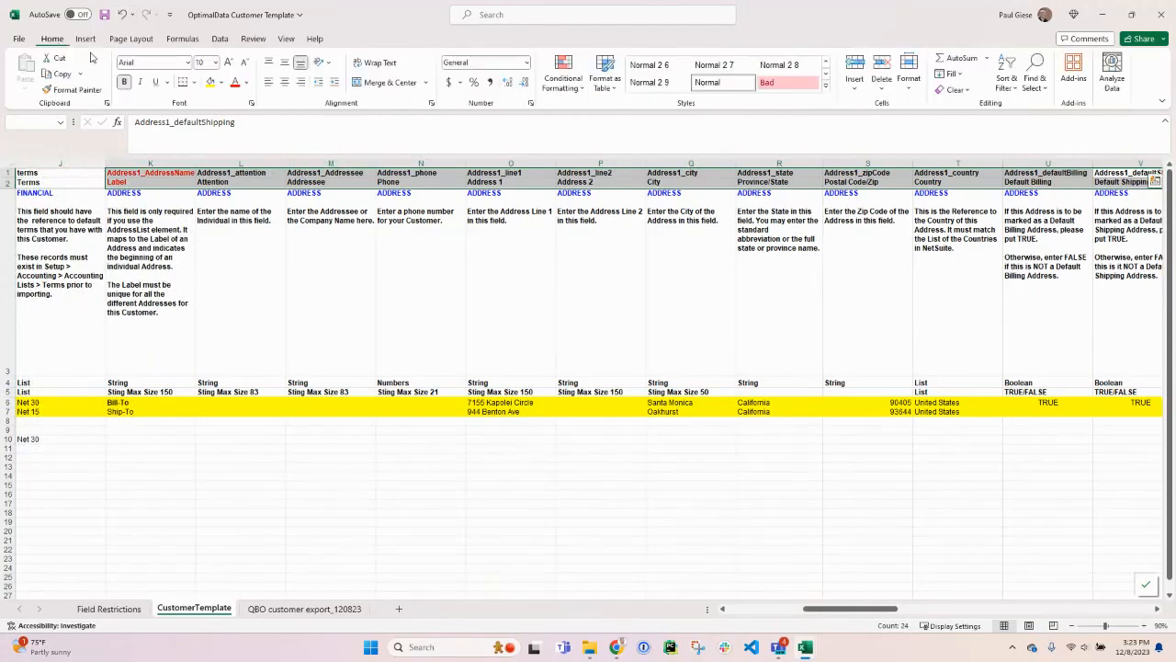
left_click(222, 83)
left_click(295, 140)
Step: Enter Import from QBO as the first customer's address label in K10
left_click(134, 438)
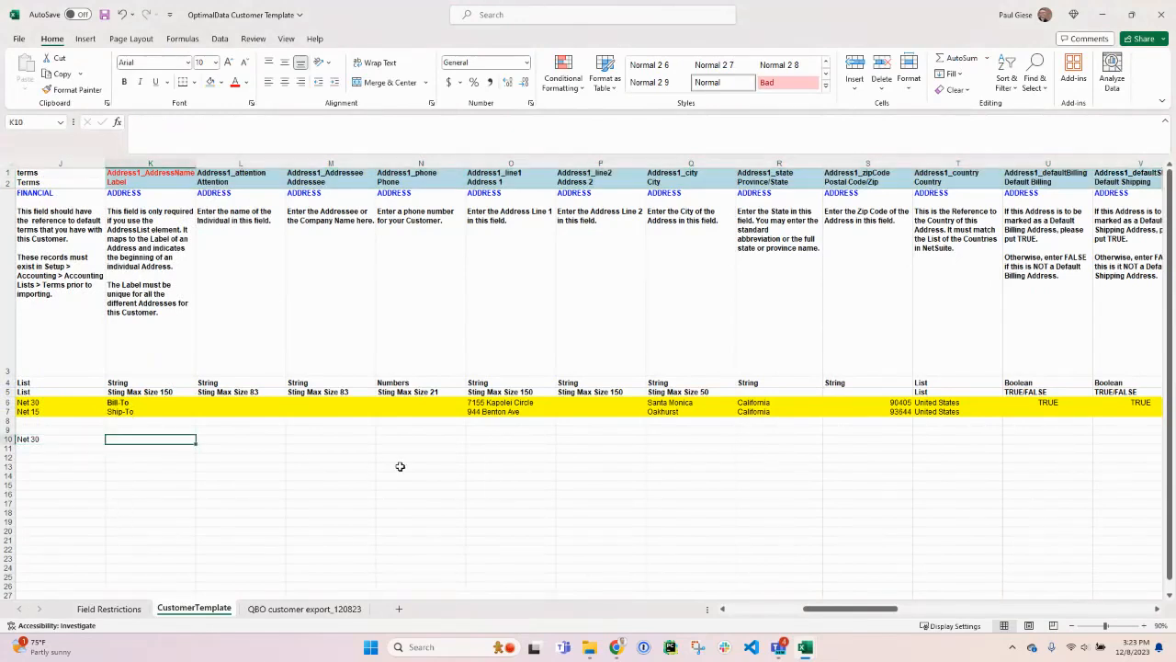
type("=")
key("Escape")
type("Import from QBO")
key("Tab")
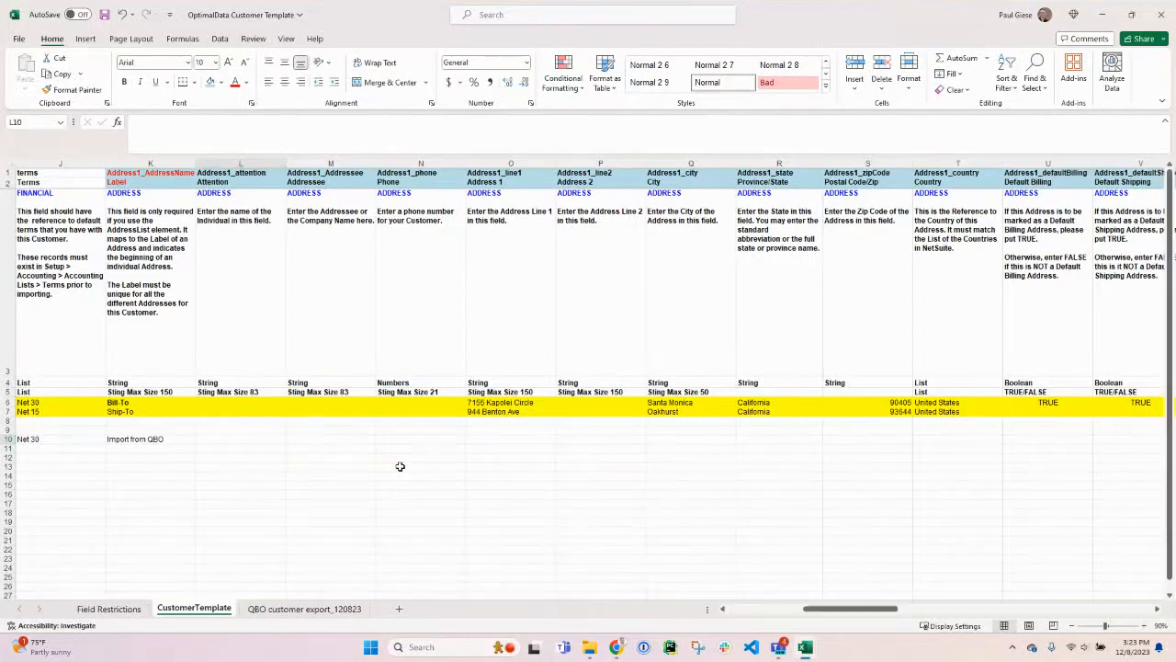
Step: Delete the Address1_attention, Address1_Addressee and Address1_phone columns from the template
key("ctrl+Page_Down")
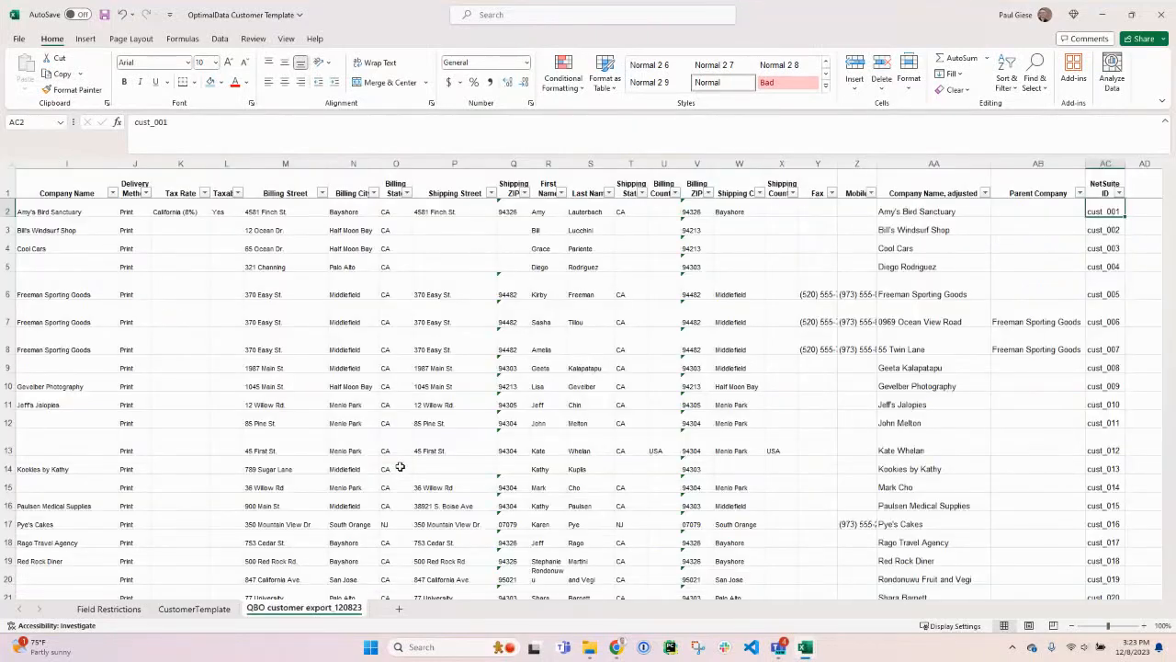
key("ctrl+Page_Up")
key("ctrl+space")
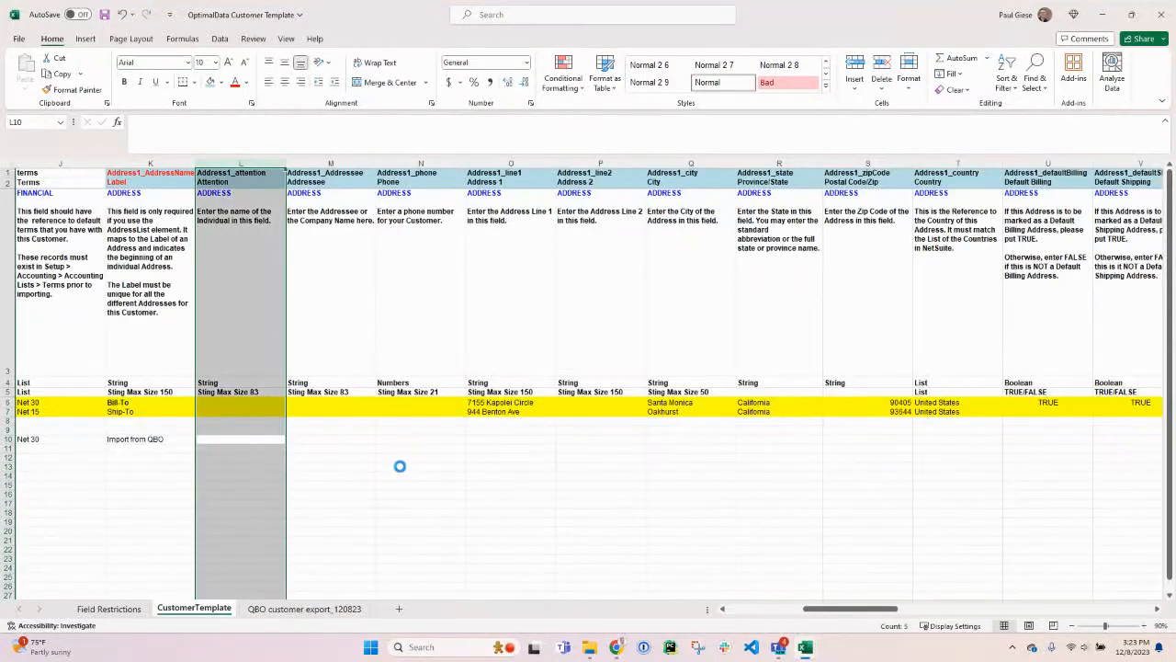
key("ctrl+minus")
key("ctrl+minus")
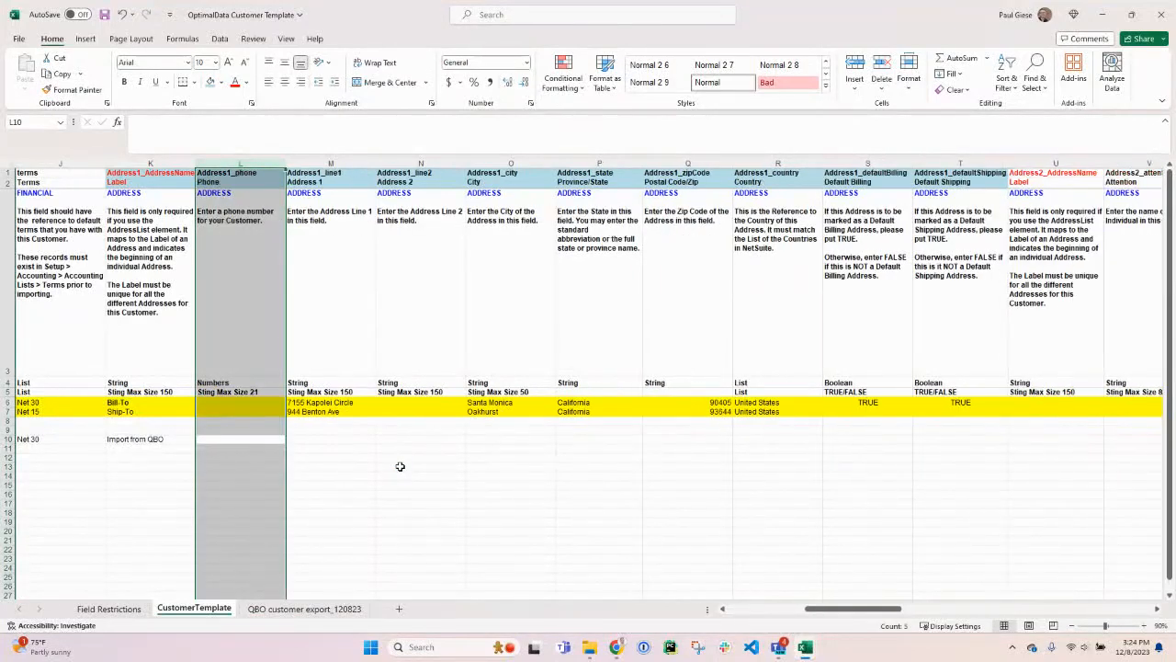
key("ctrl+minus")
key("Down")
key("Up")
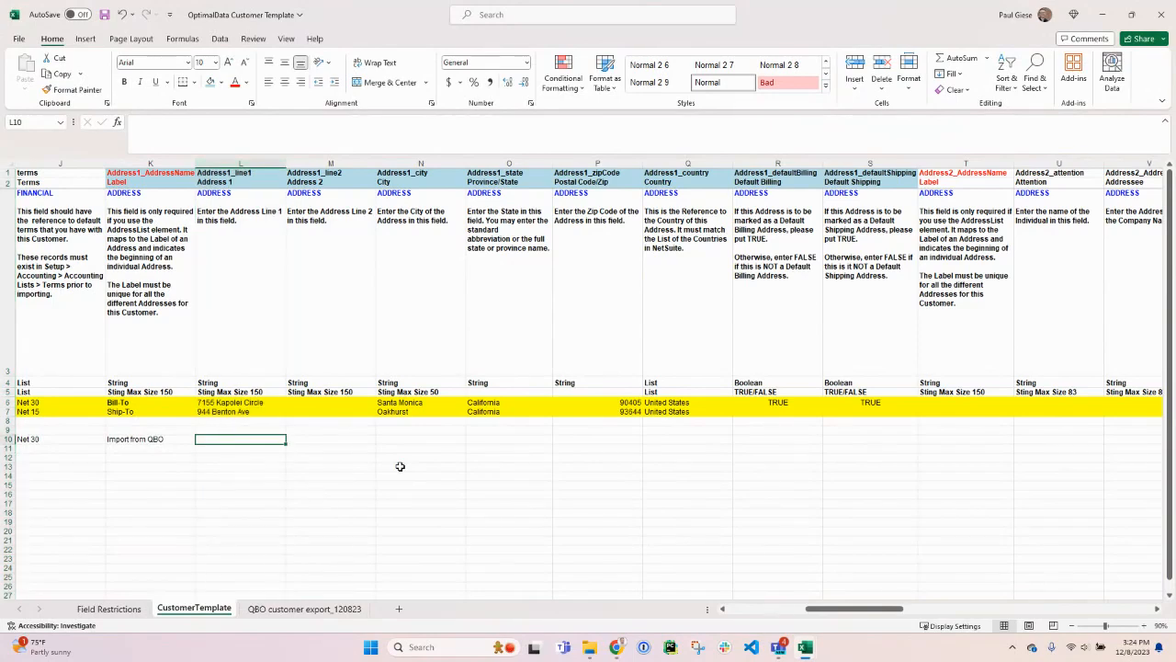
Step: Link the Address1_line1 cell L10 to the first customer's Billing Street in M2 of the export sheet
type("=")
key("ctrl+Page_Down")
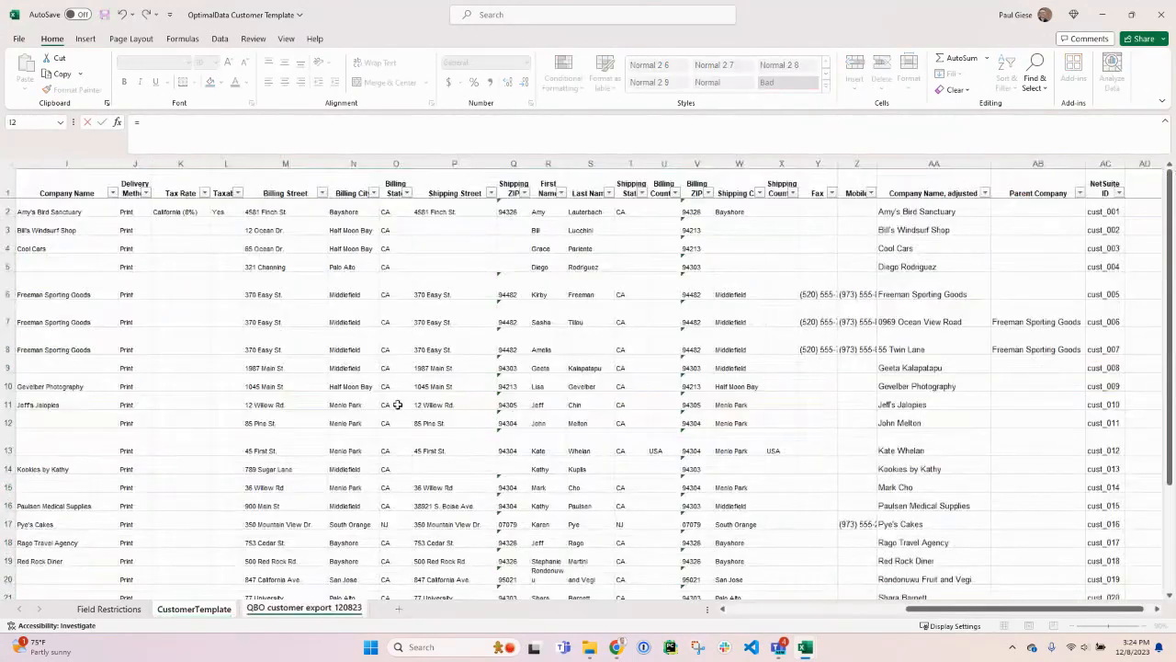
left_click(270, 212)
key("Return")
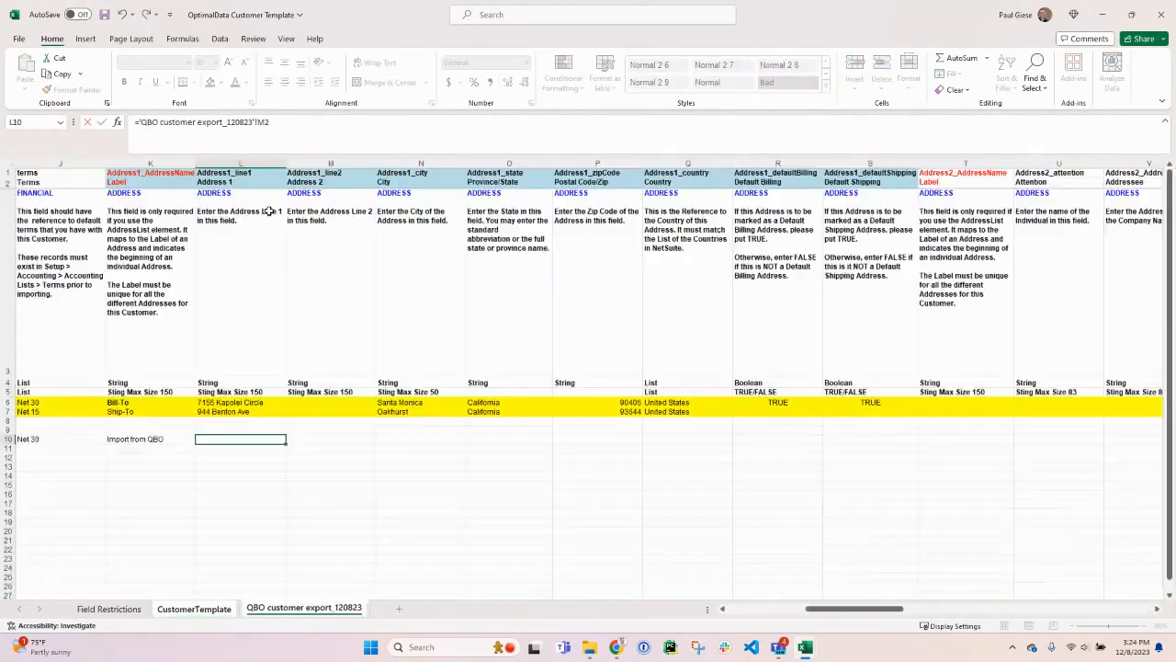
Step: Delete the Address1_line2 column from the CustomerTemplate sheet
key("Tab")
key("ctrl+space")
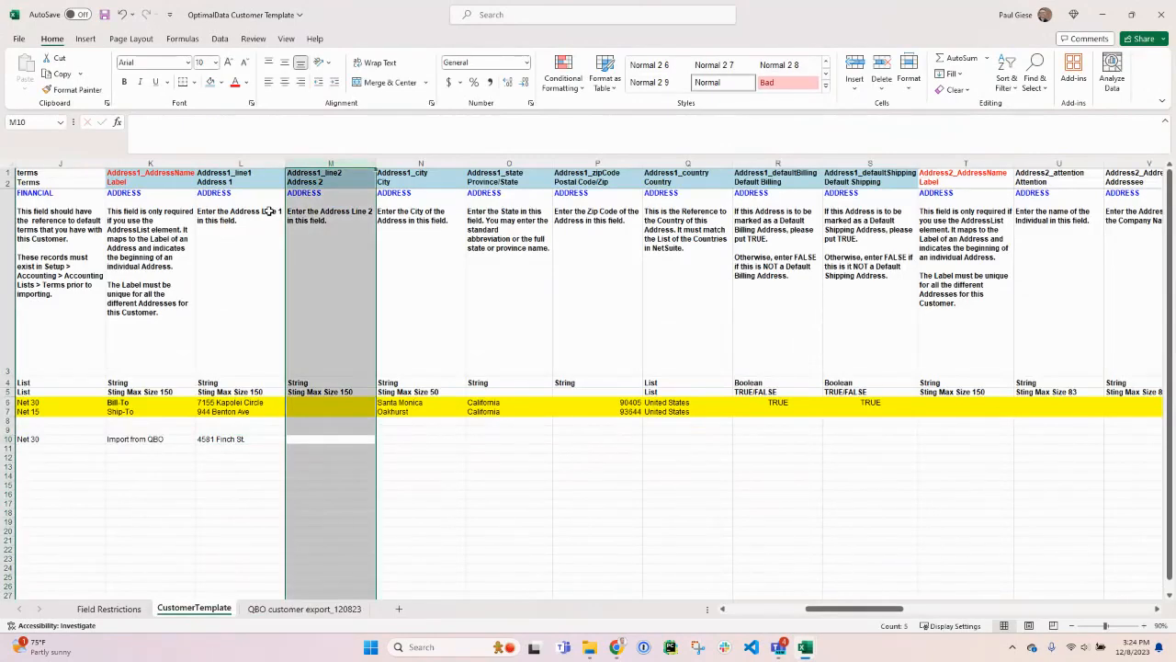
key("ctrl+minus")
Step: Link the city in M10 and the state in N10 to the first customer's Billing City (N2) and Billing State (O2) on the export sheet
key("ctrl+Page_Down")
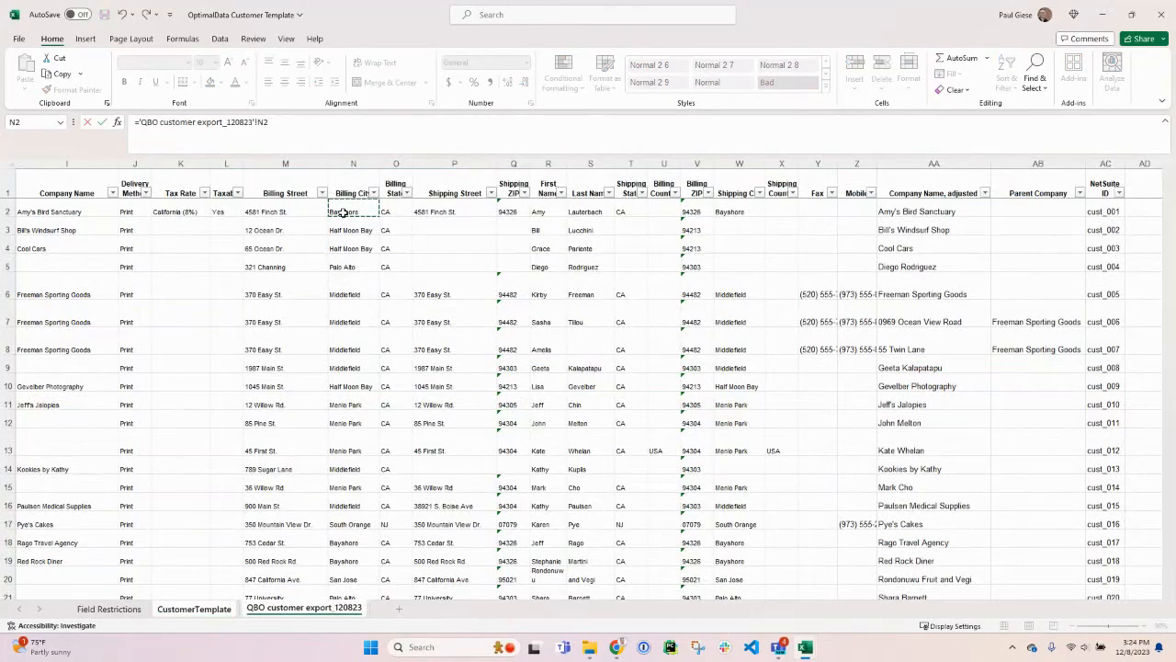
key("Return")
key("Up")
key("Right")
type("=")
key("ctrl+Page_Down")
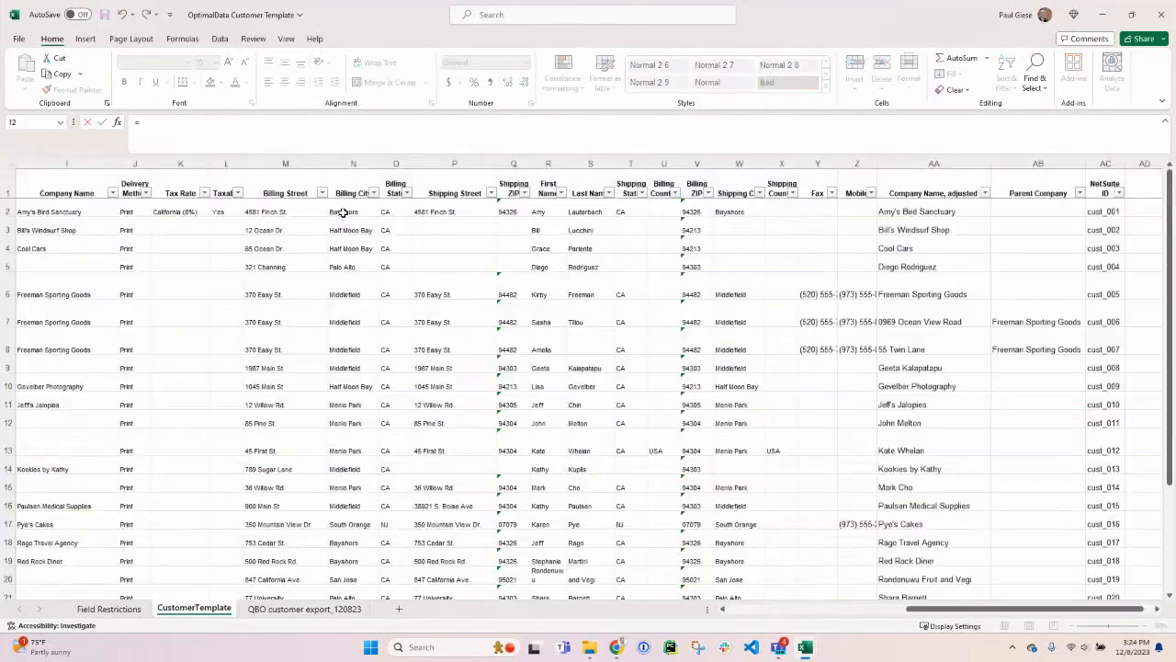
left_click(381, 211)
key("Tab")
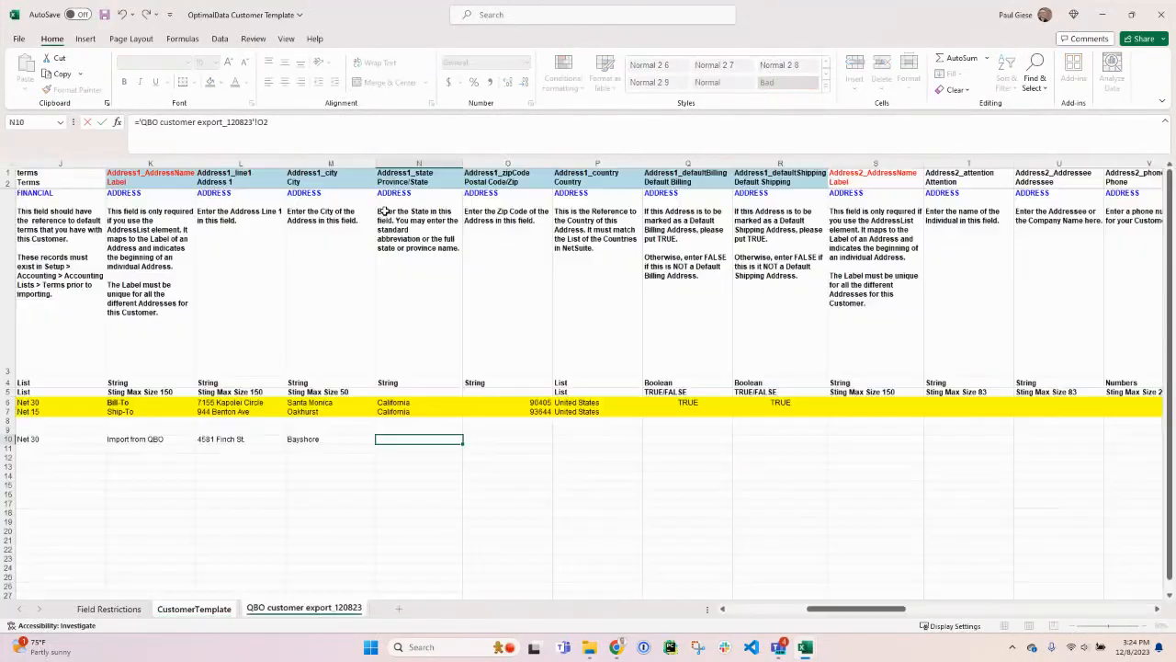
Step: Link the Address1_zipCode cell O10 to the first customer's Billing ZIP in V2 of the export sheet
type("=")
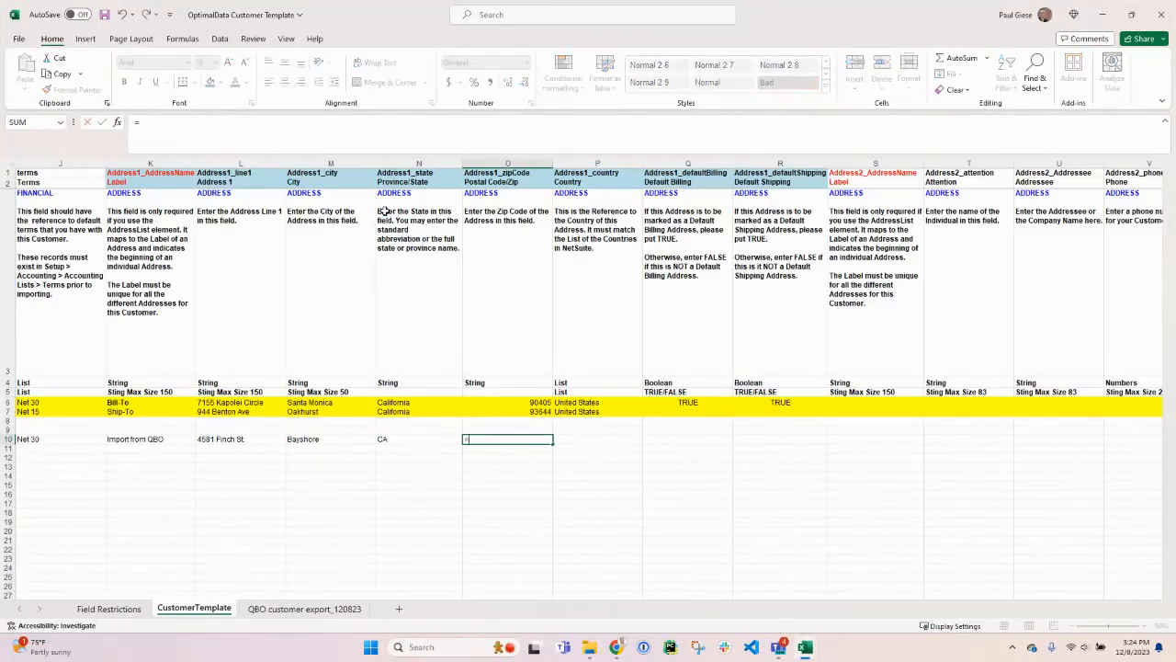
key("ctrl+Page_Down")
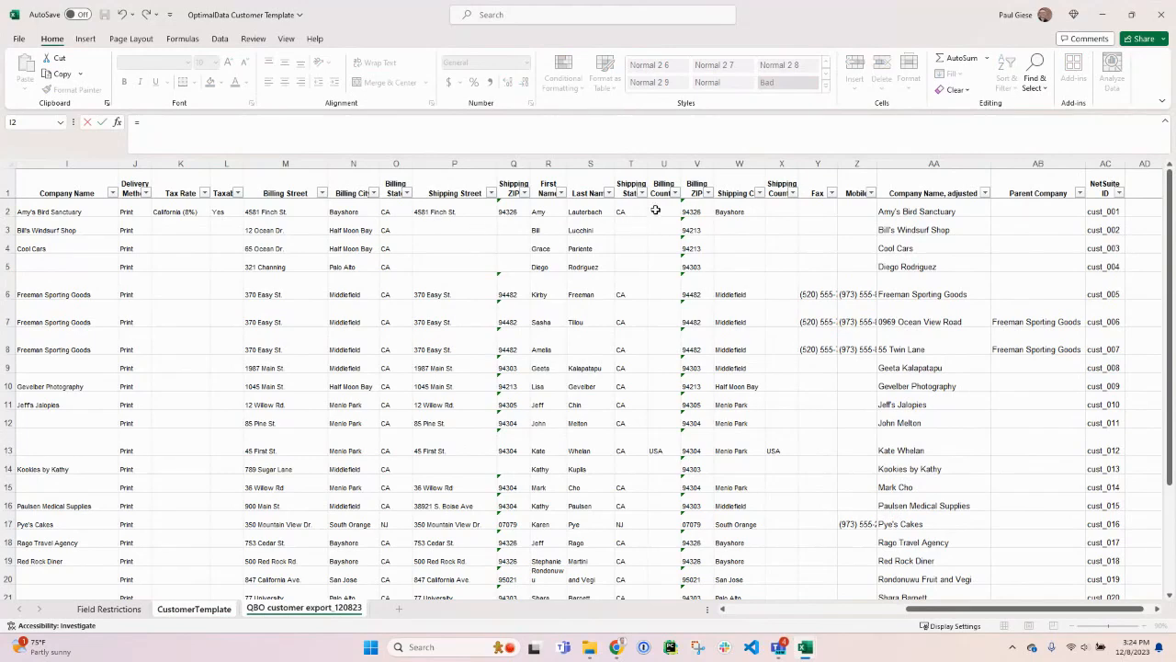
left_click(696, 211)
key("ctrl+Return")
key("Tab")
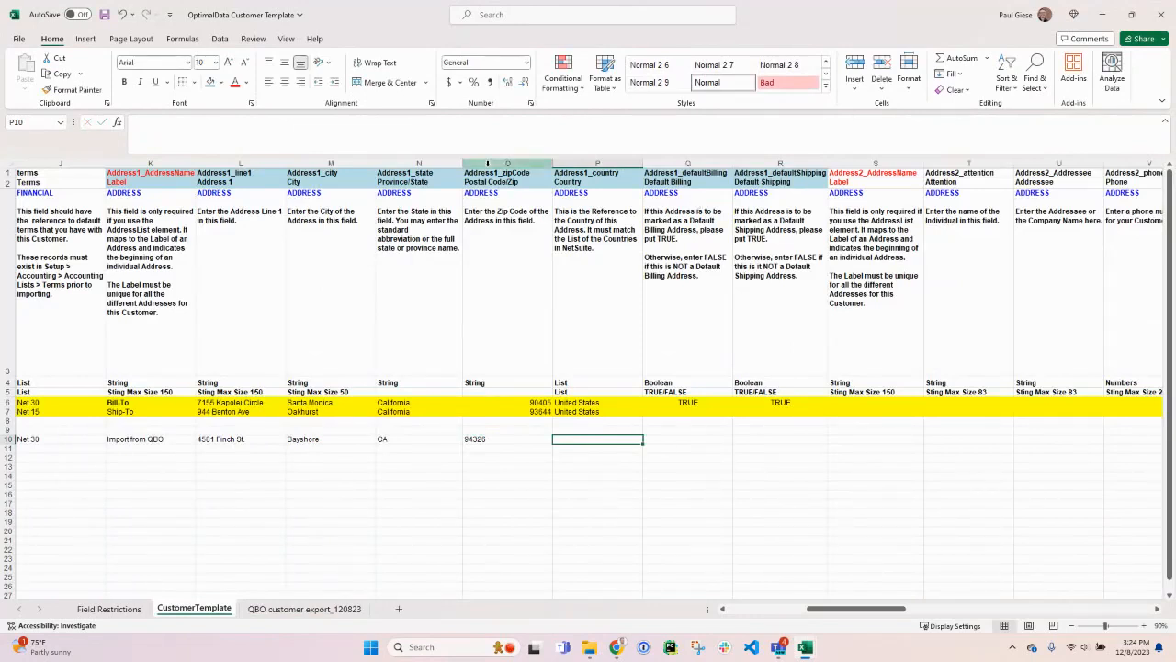
Step: Switch to NetSuite in the browser, search for countries and open the Set Up Countries page to check the accepted country names
left_click_drag(577, 174, 581, 184)
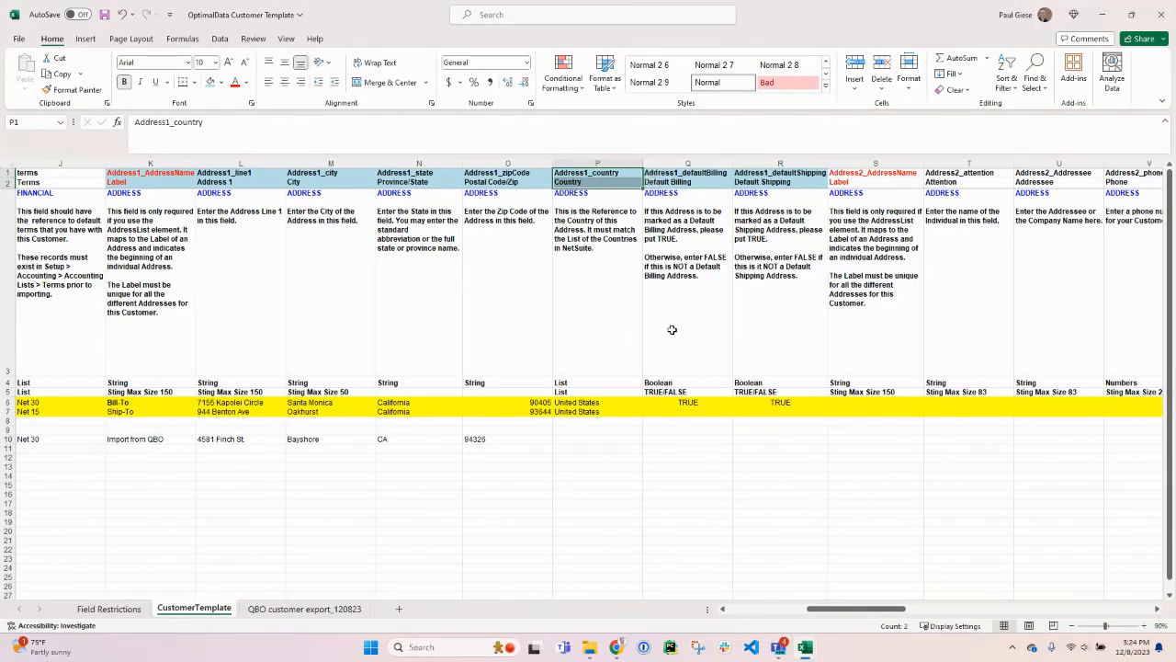
key("ctrl+Page_Down")
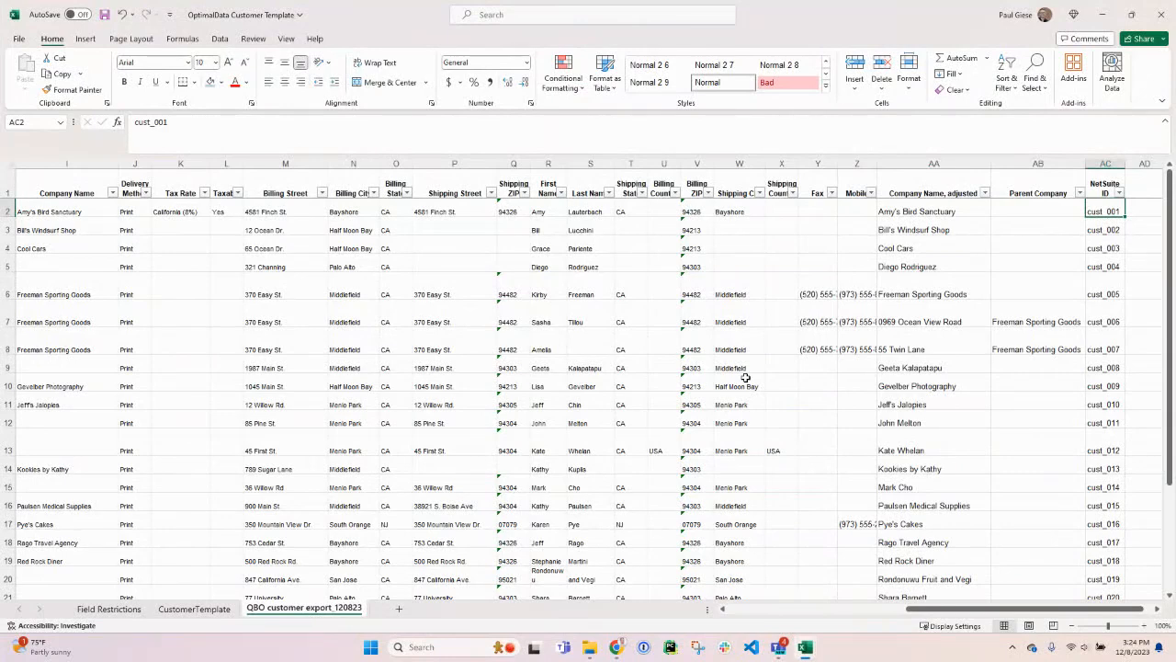
key("alt+Tab")
key("alt+Tab")
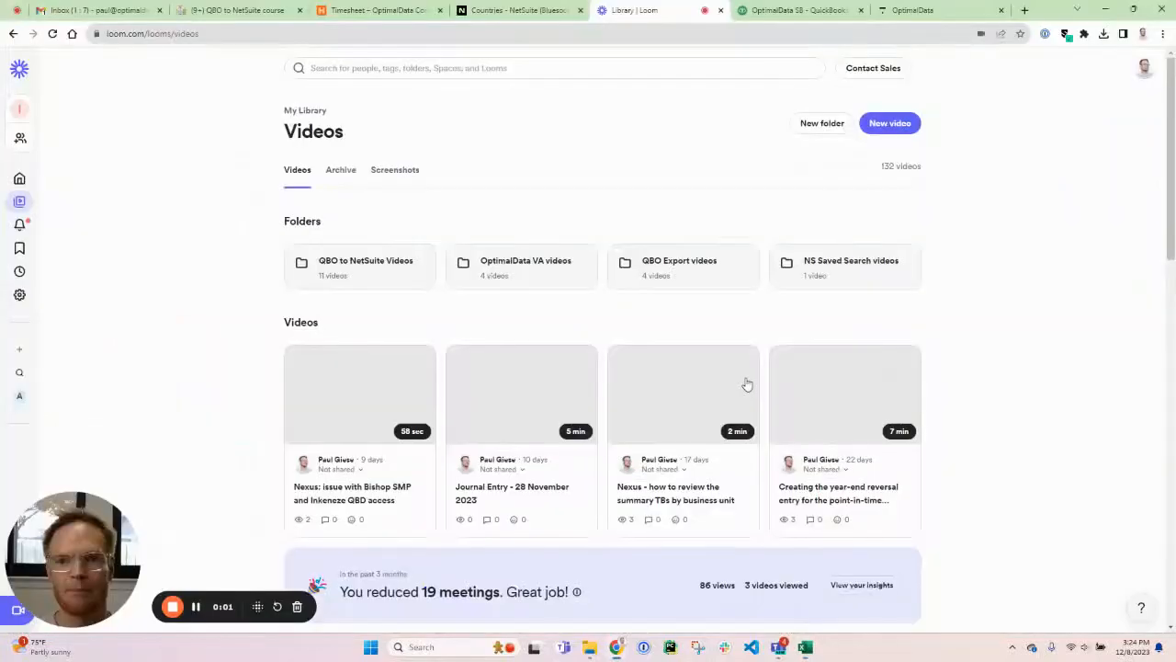
left_click(519, 11)
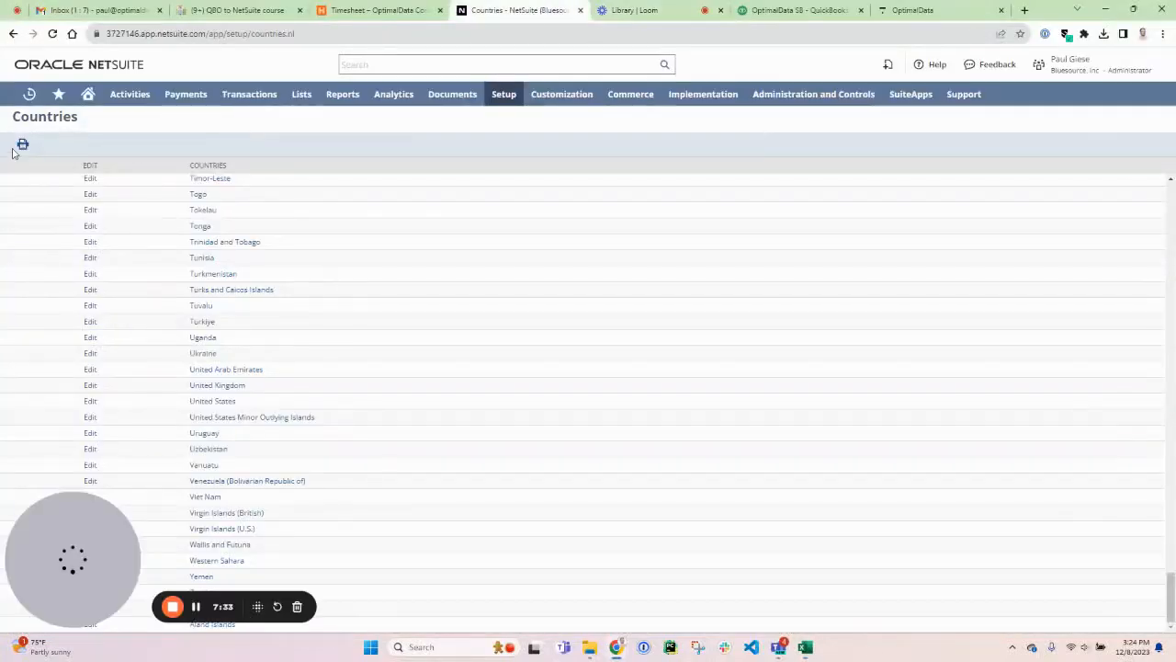
mouse_move(53, 94)
left_click(377, 64)
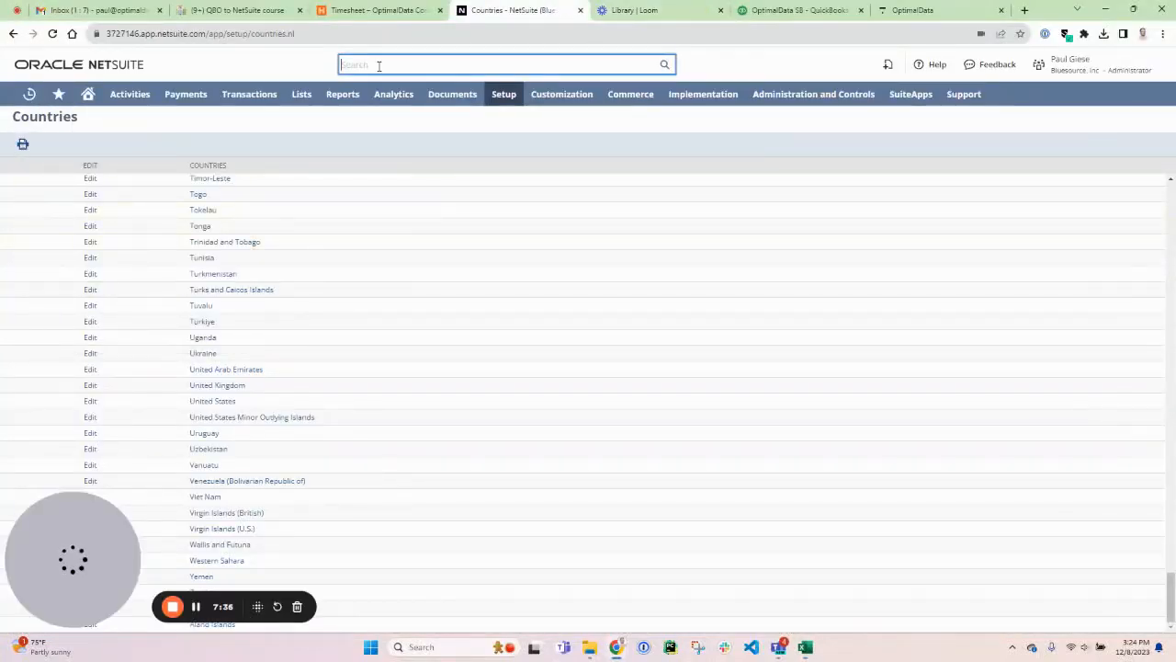
type("countries")
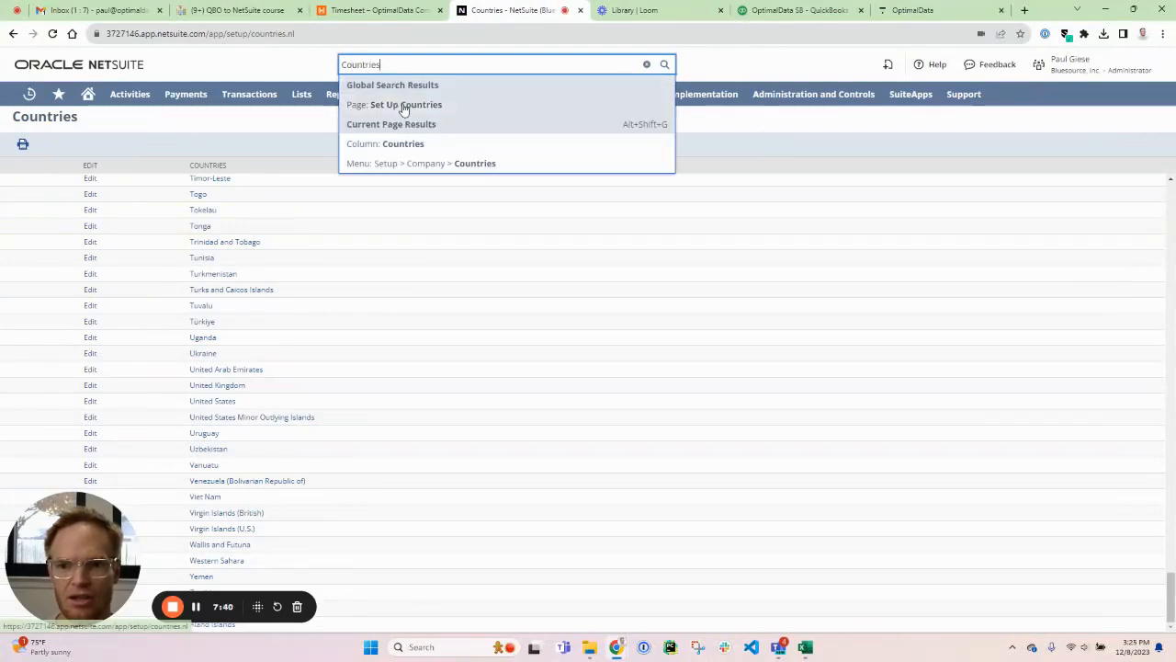
left_click(404, 106)
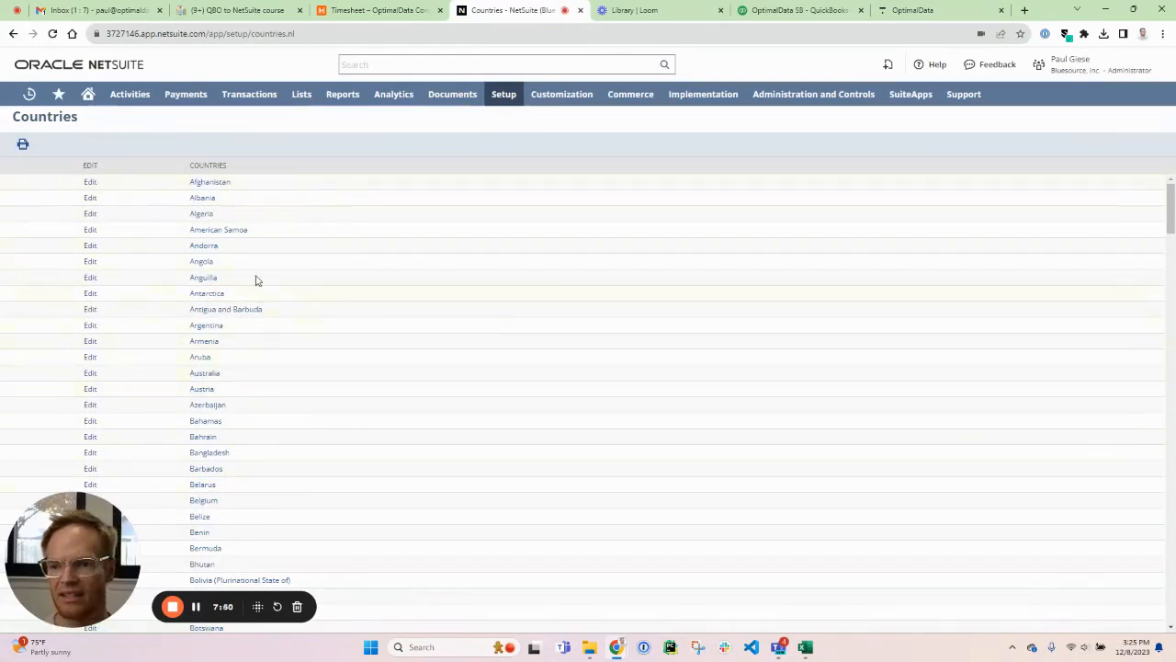
Step: Return to the CustomerTemplate sheet in Excel and enter United States as the Address1_country in P10
key("alt+Tab")
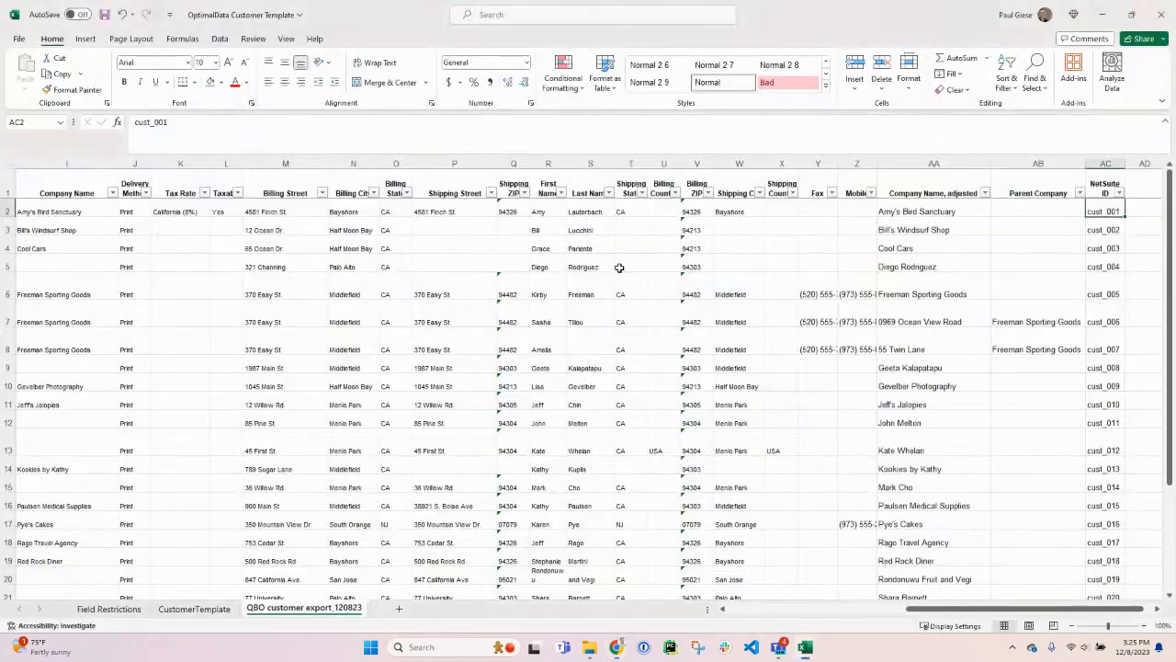
left_click(196, 608)
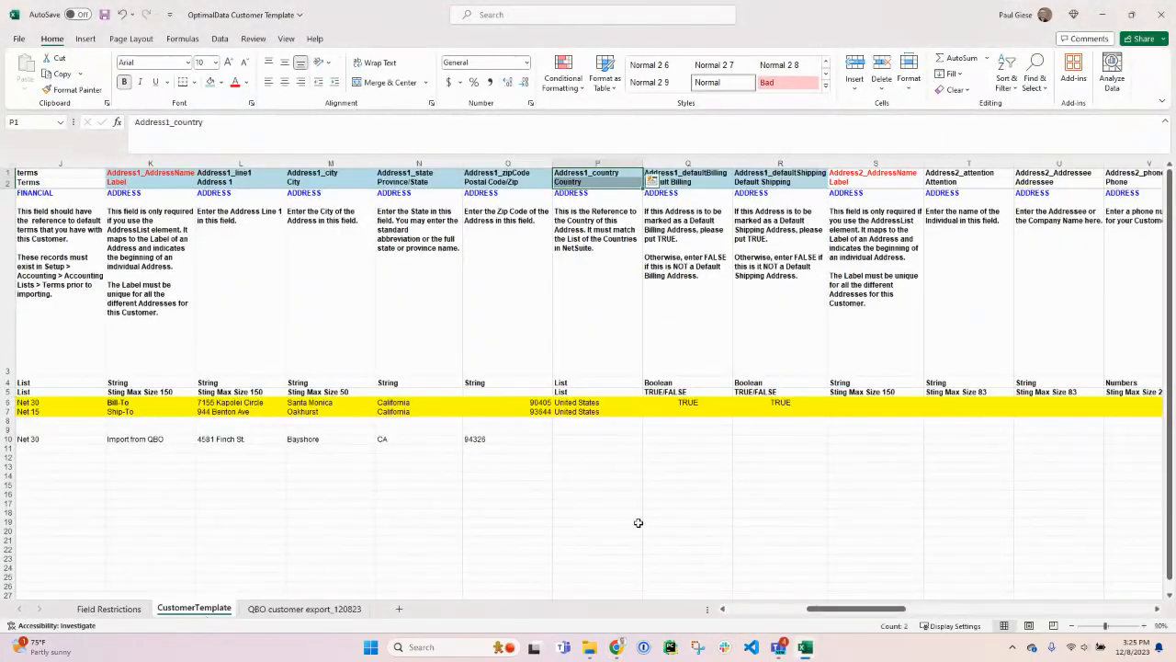
left_click(581, 438)
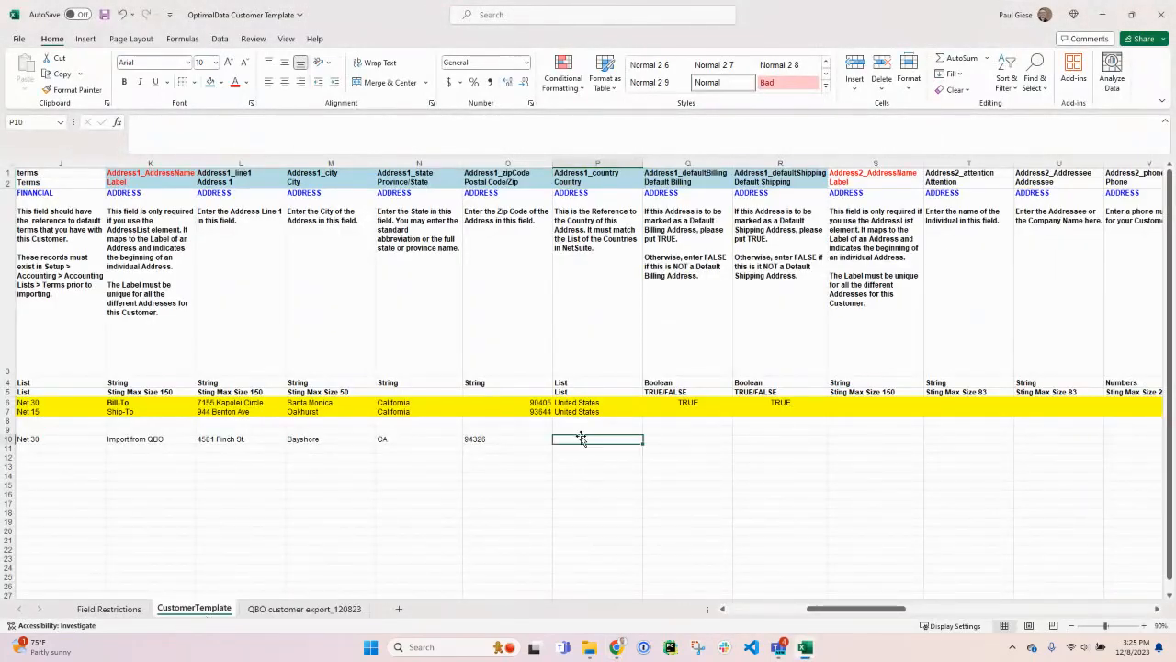
type("United States")
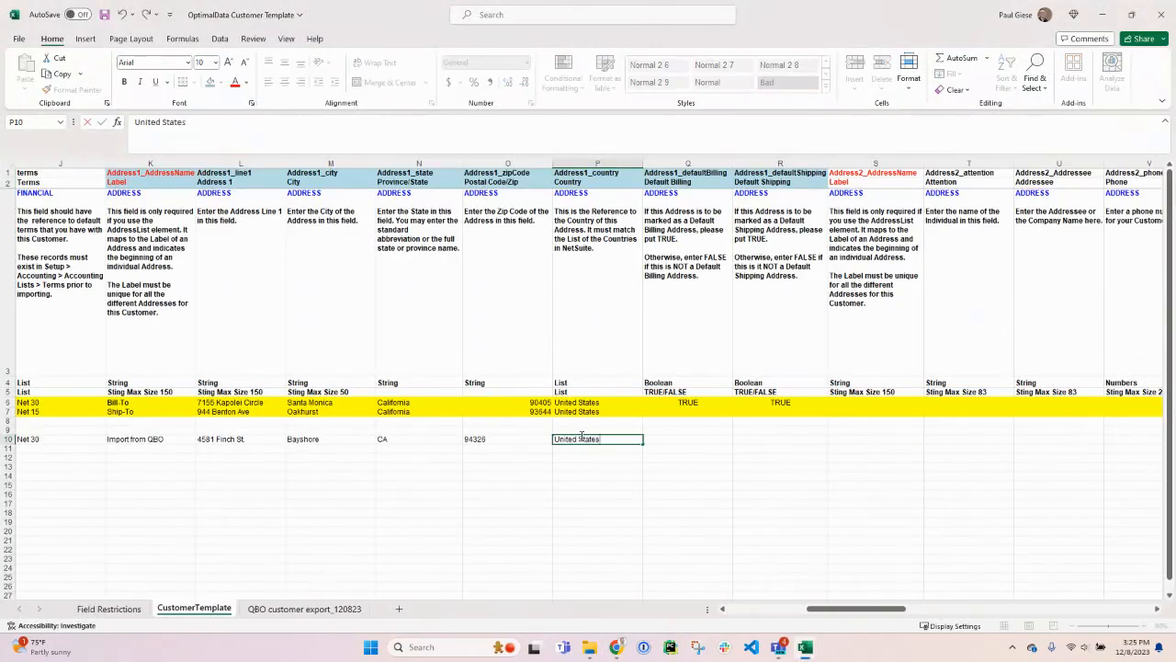
key("Tab")
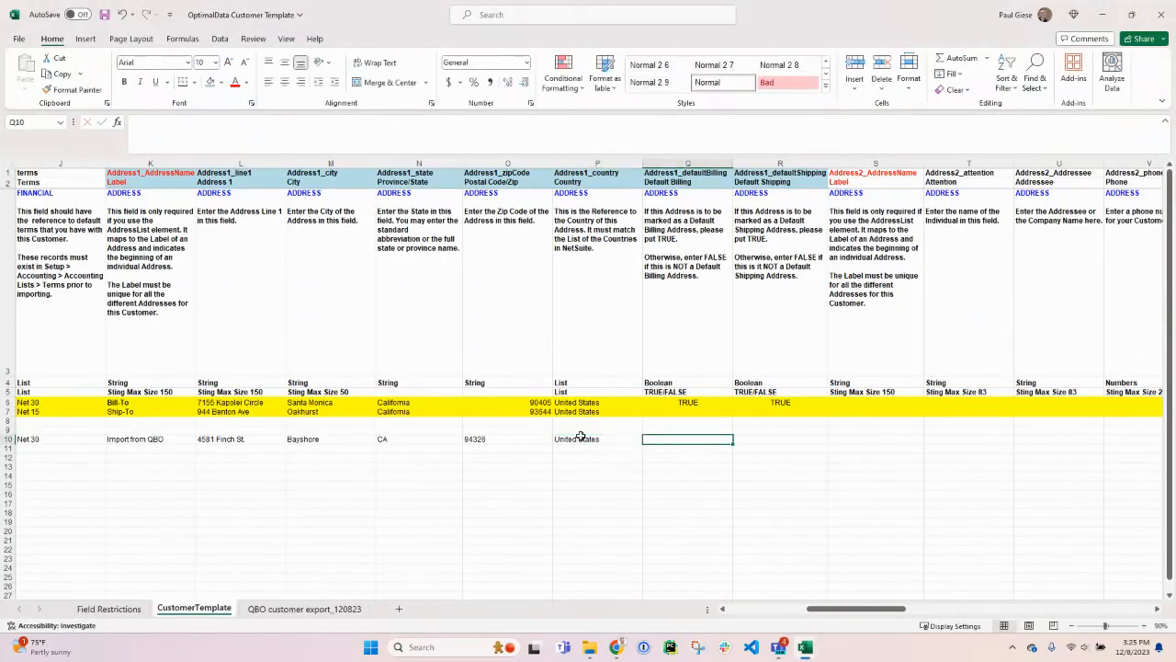
Step: Check the zip code's source cell, and set Address1_defaultBilling in Q10 to TRUE and Address1_defaultShipping in R10 to FALSE
key("Left")
key("Left")
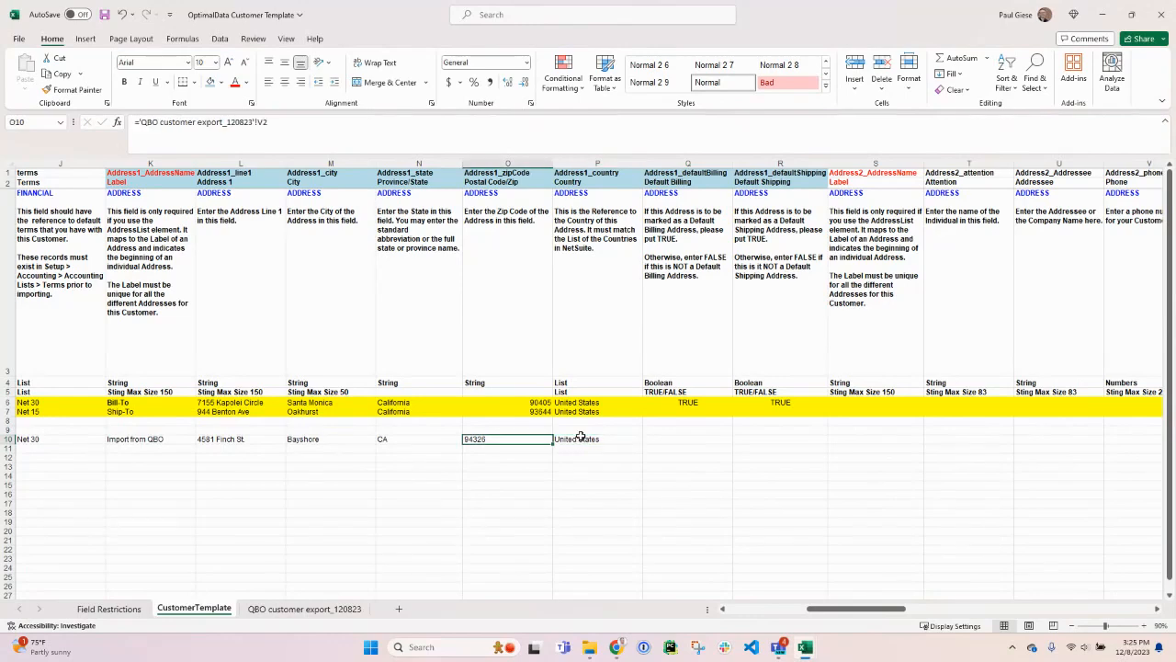
key("ctrl+Page_Down")
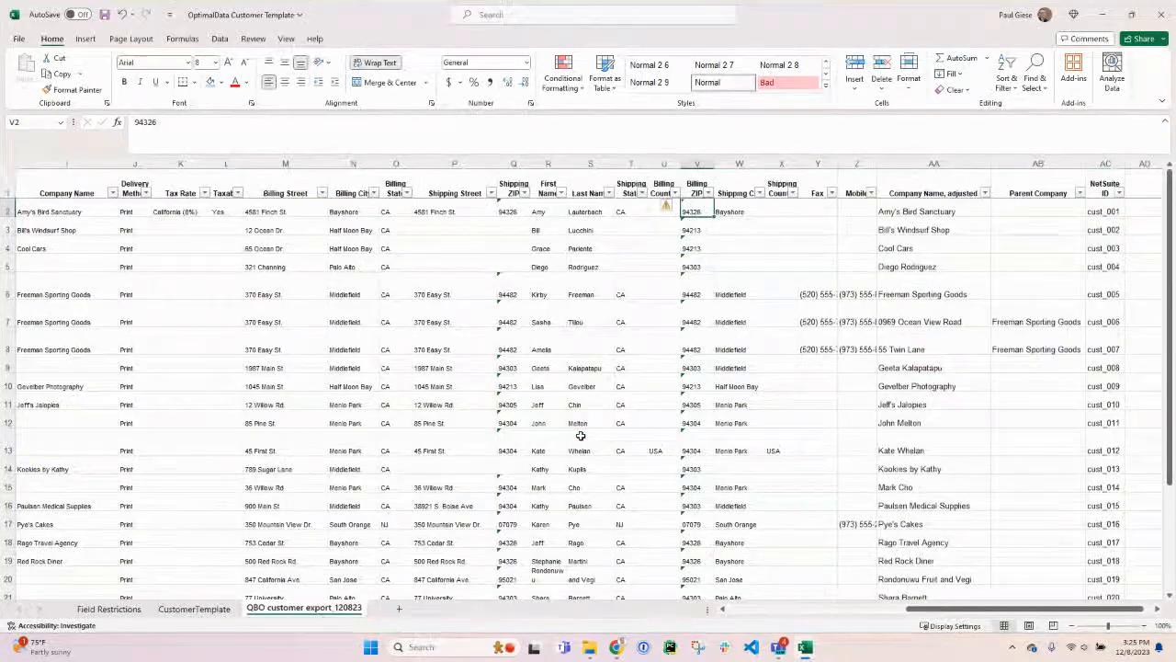
key("ctrl+Page_Up")
key("Right")
key("Right")
type("T")
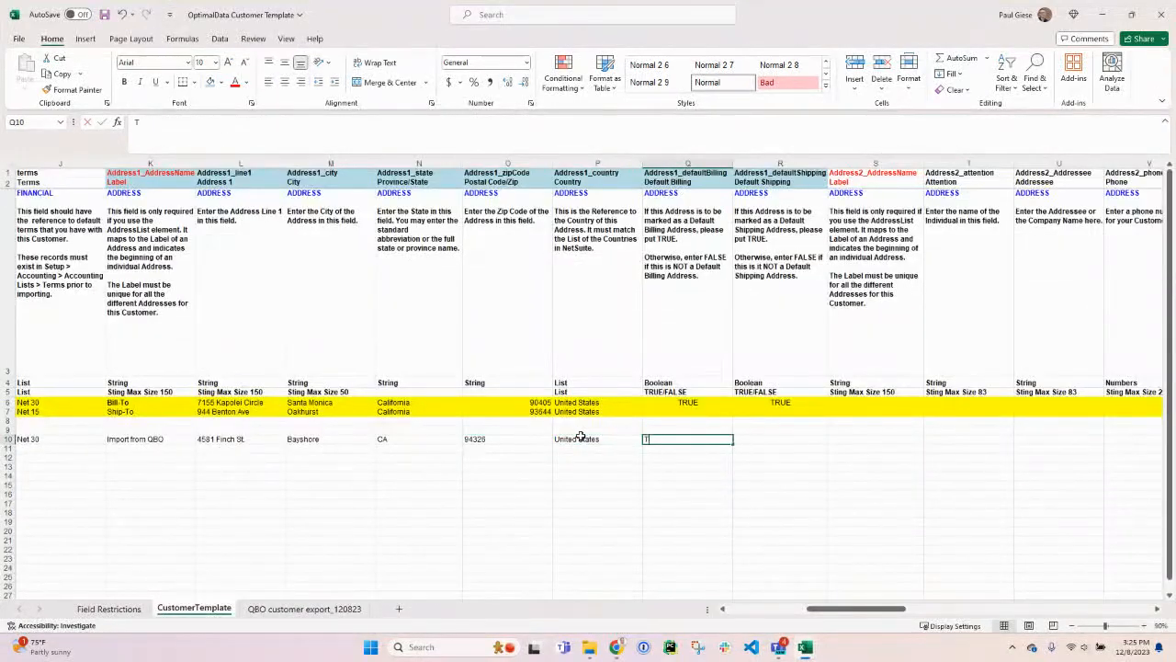
type("RUE")
key("Tab")
type("FALSE")
key("Tab")
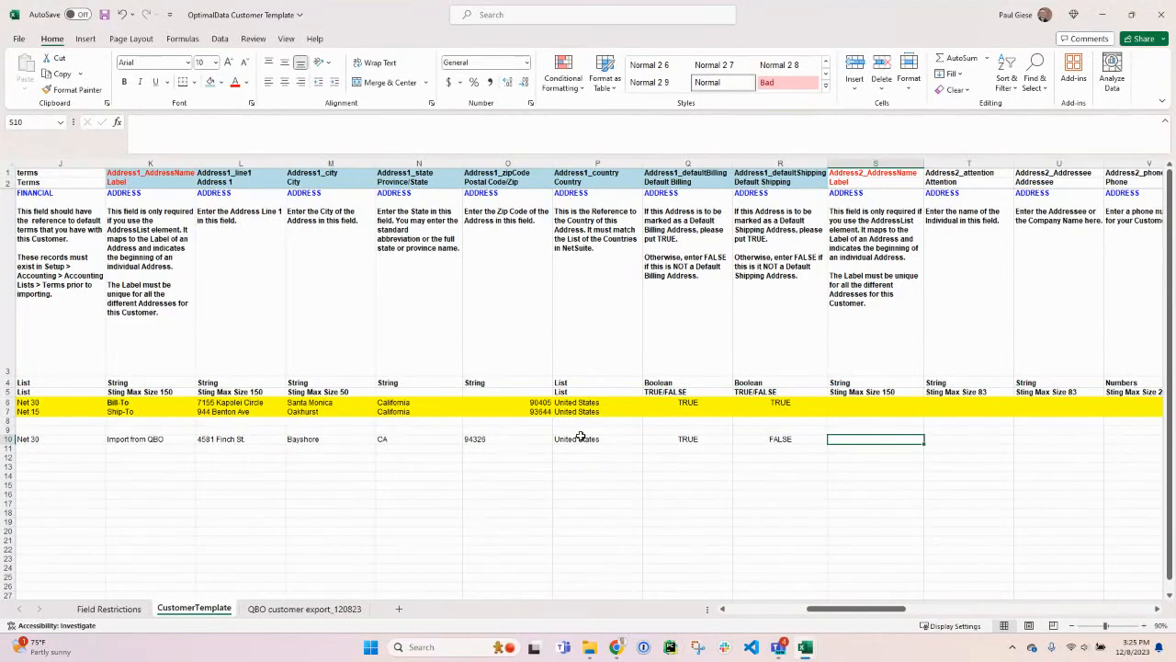
Step: Enter Import from QBO as the Address2 label in S10 and delete the Address2_attention, Address2_Addressee and Address2_phone columns
type("Import from QBO")
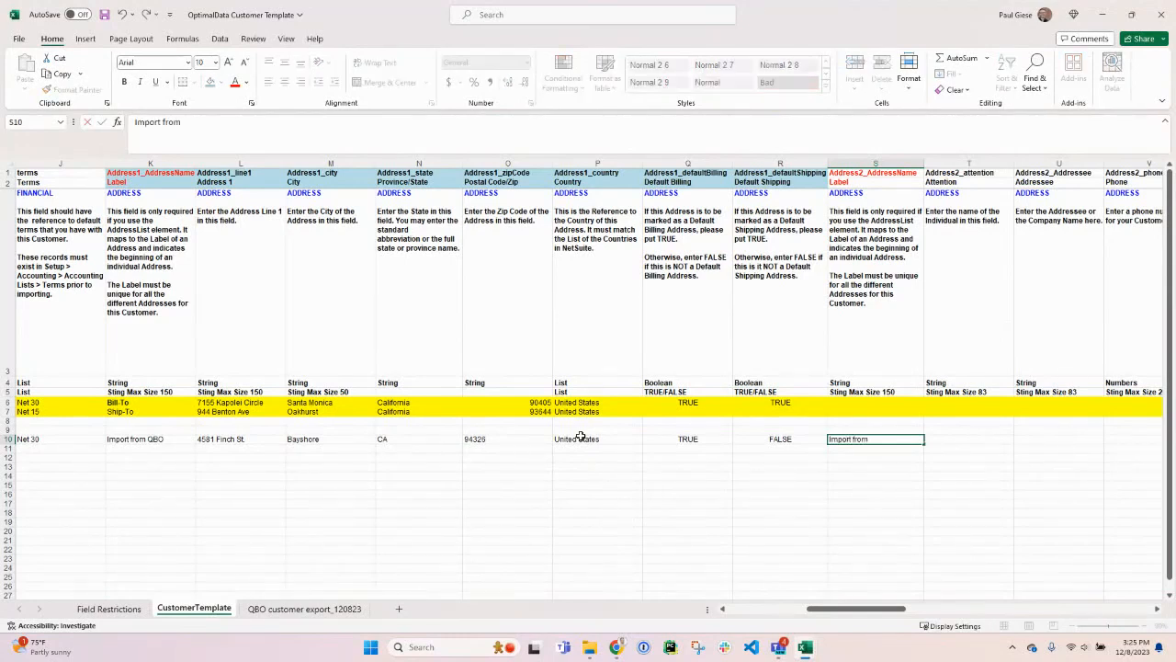
key("Tab")
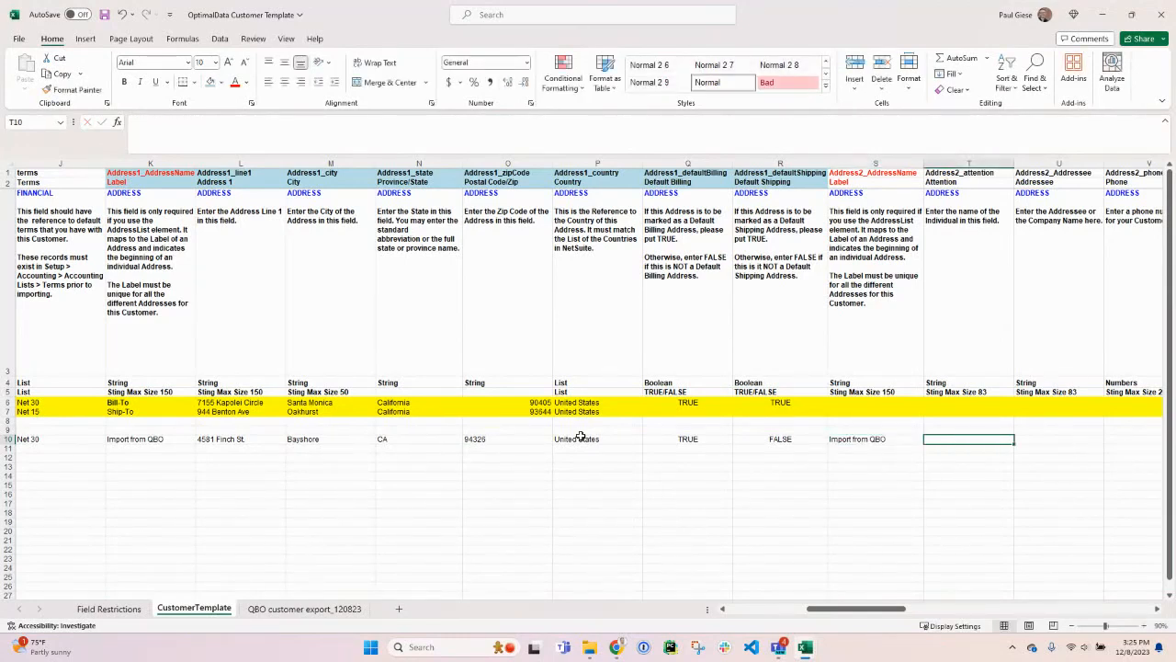
key("ctrl+space")
key("shift+Right")
key("shift+Right")
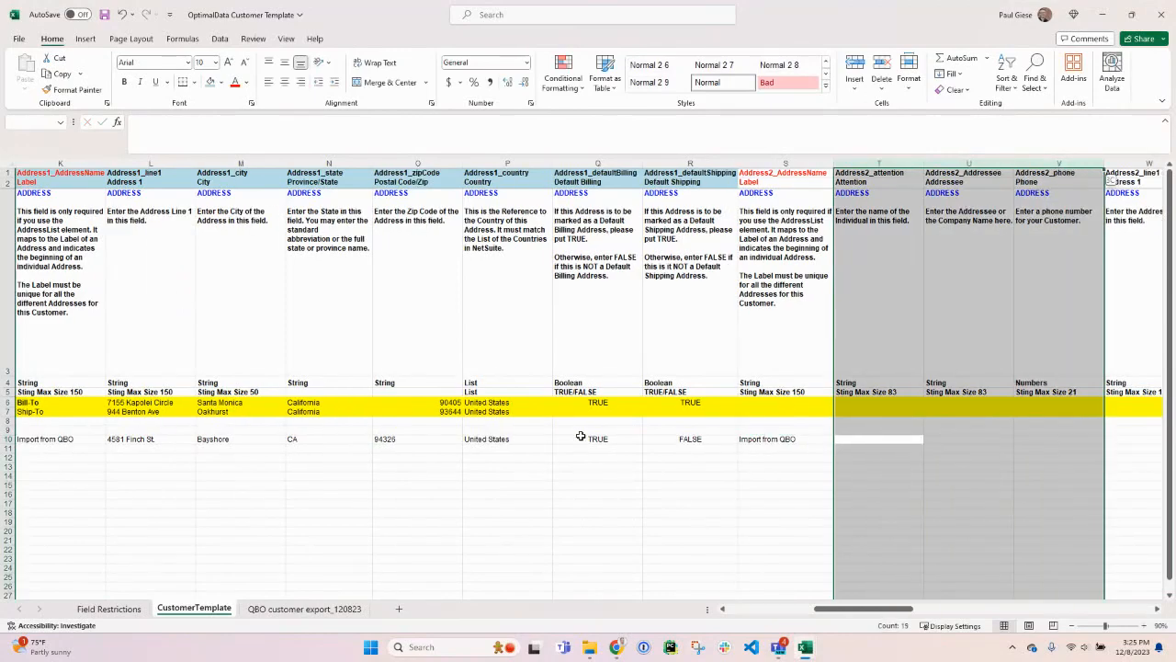
key("ctrl+minus")
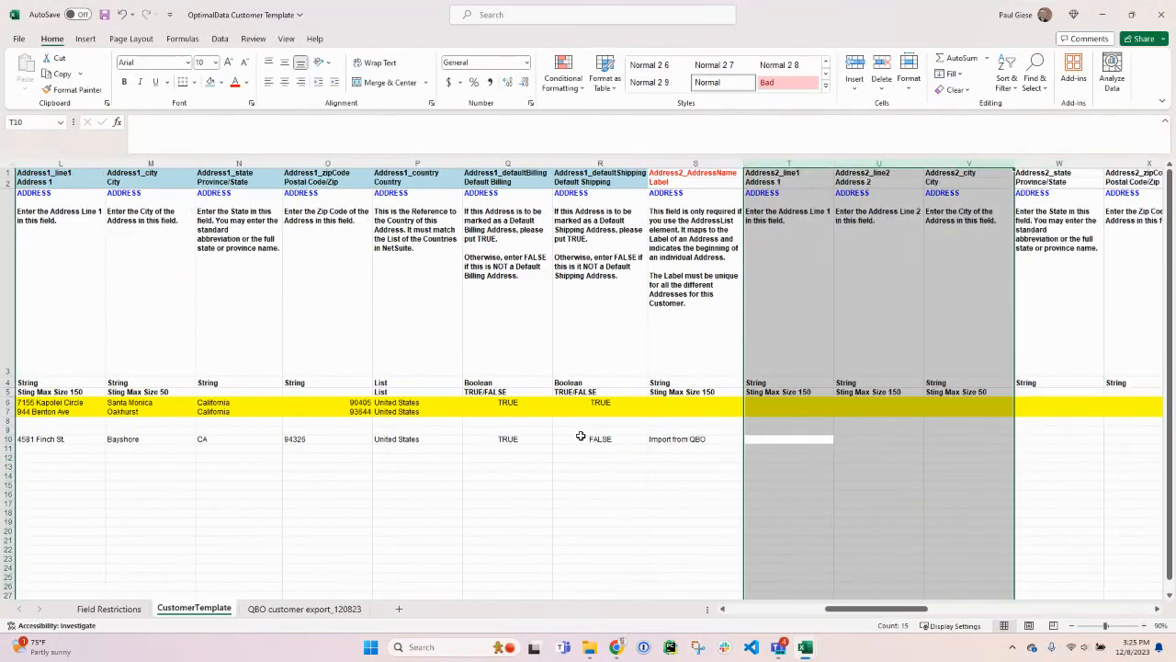
left_click(785, 439)
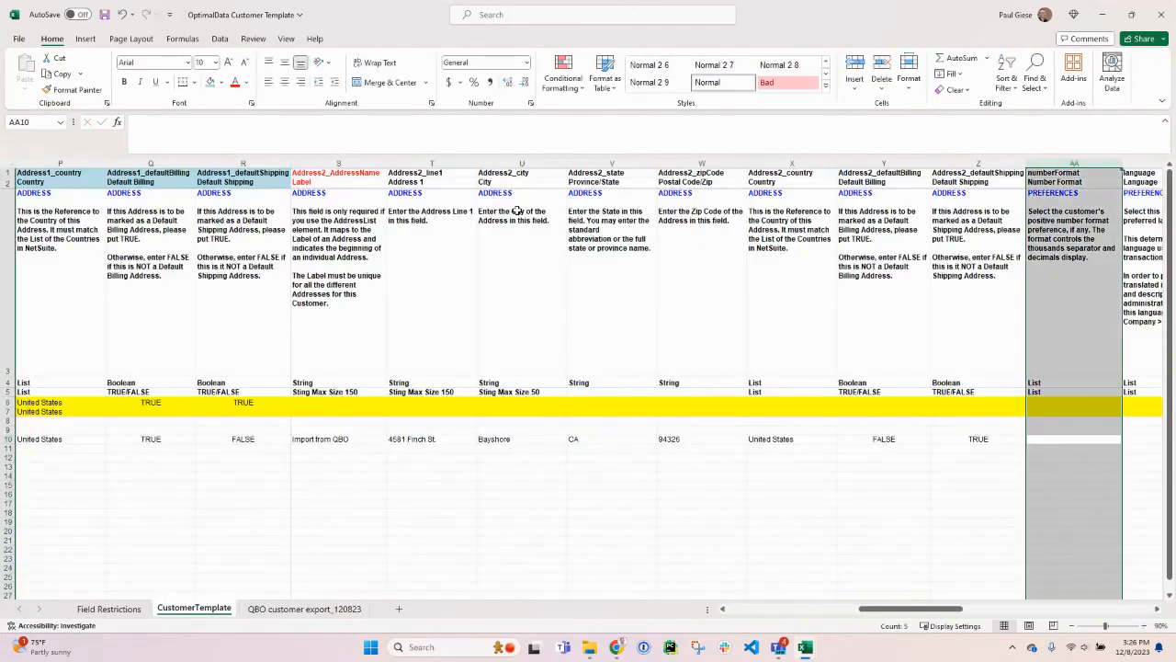
Step: Delete all preference and custom field columns after Address2_defaultShipping, from numberFormat in AA through the second custom field in AM
key("shift+Right")
key("shift+Right")
key("shift+Right")
key("shift+Right")
key("shift+Right")
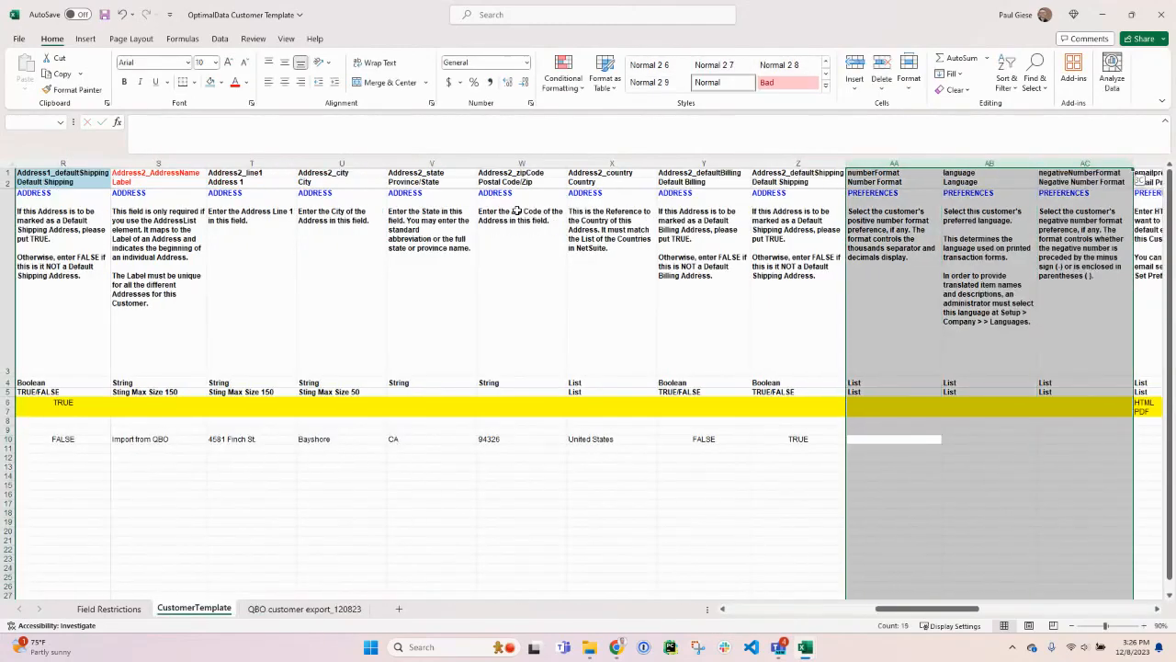
key("shift+Right")
key("shift+Right")
key("shift+Right")
key("shift+Right")
key("shift+Right")
key("shift+Right")
key("shift+Right")
key("shift+Right")
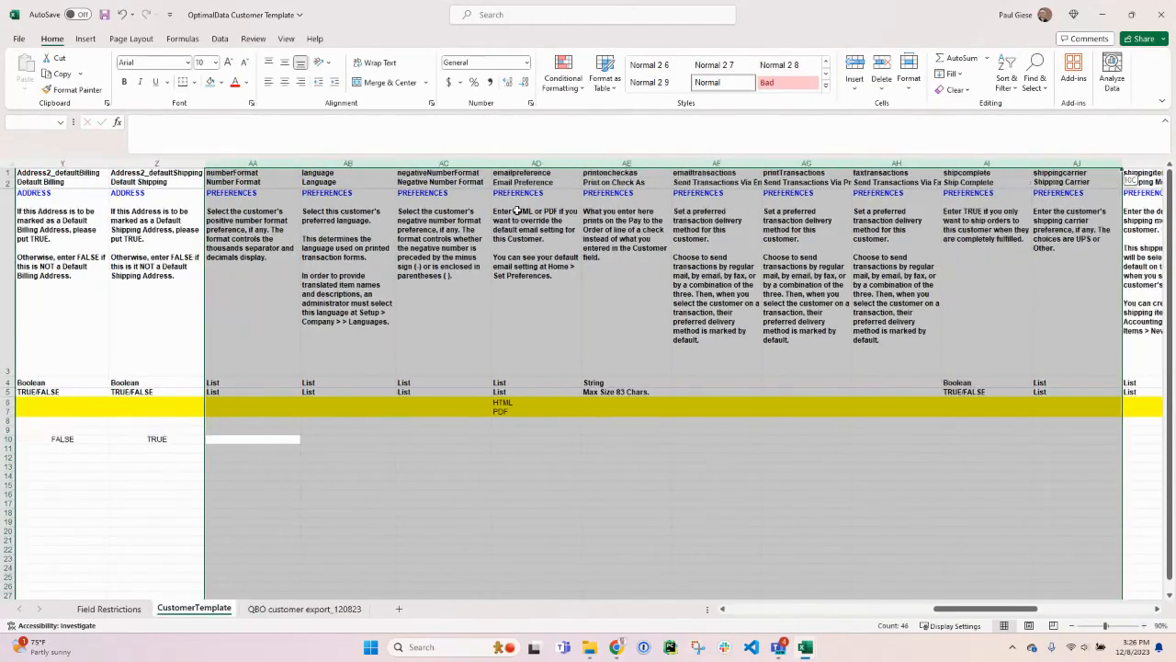
key("shift+Left")
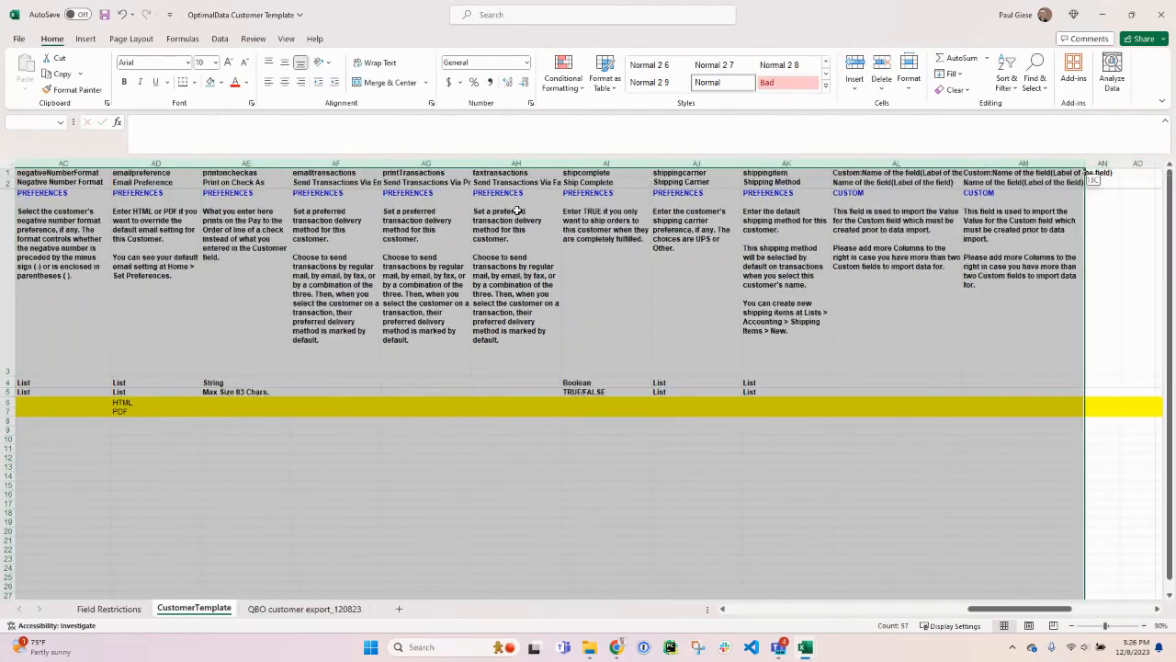
key("ctrl+minus")
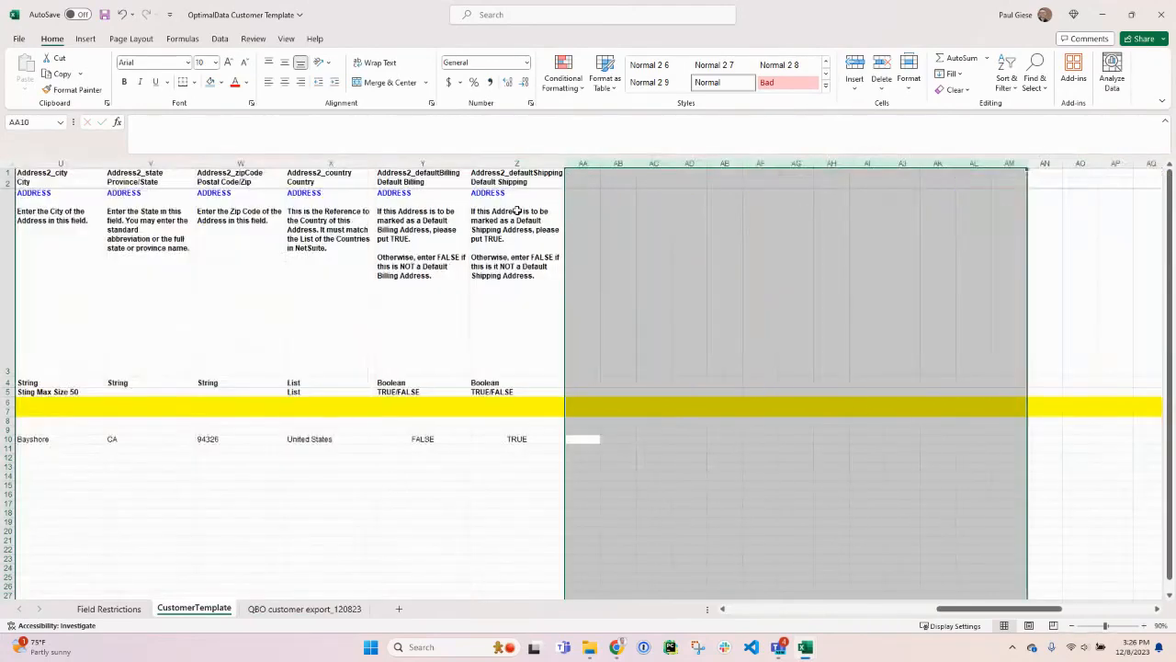
Step: Review the mapped values and formulas across row 10 of the CustomerTemplate sheet
key("Left")
key("Left")
key("Left")
key("Left")
key("Left")
key("Left")
key("Left")
key("Left")
key("Left")
key("Left")
key("Left")
key("Left")
key("Left")
key("Left")
key("Left")
key("Left")
key("Left")
key("Left")
key("Left")
key("Left")
key("Left")
key("Left")
key("Left")
key("Left")
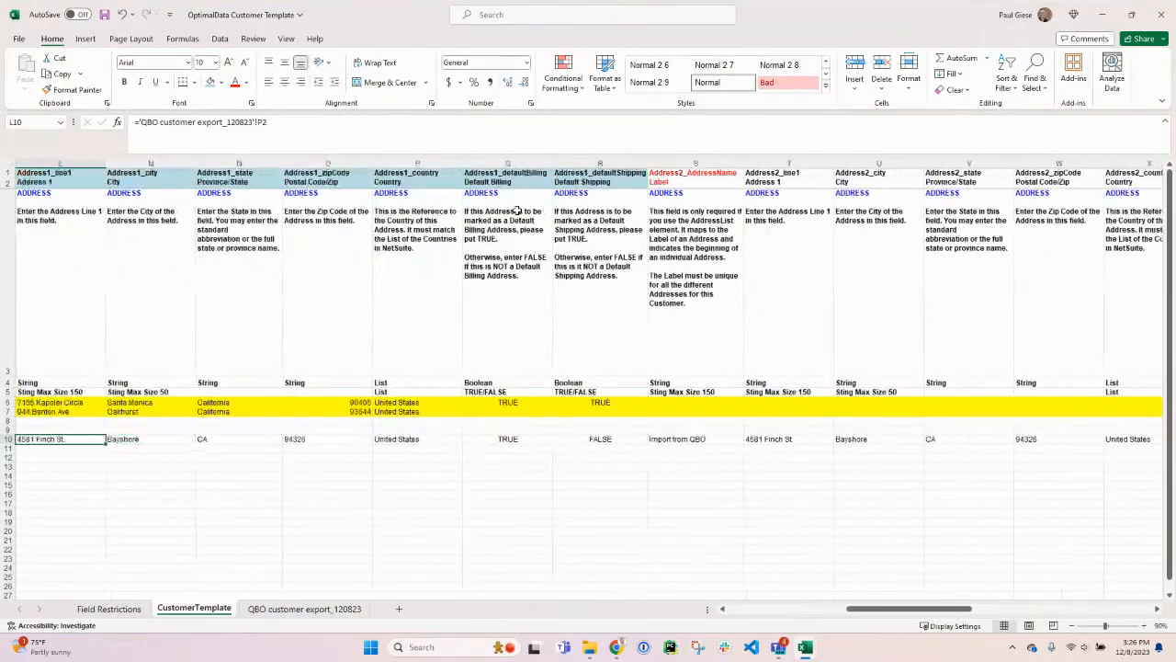
key("Right")
key("Right")
key("Right")
key("Right")
key("Right")
key("Right")
key("Right")
key("Right")
key("Right")
key("Right")
key("Right")
key("Right")
key("Right")
key("Right")
key("Right")
key("Right")
key("Right")
key("Right")
key("Right")
key("Right")
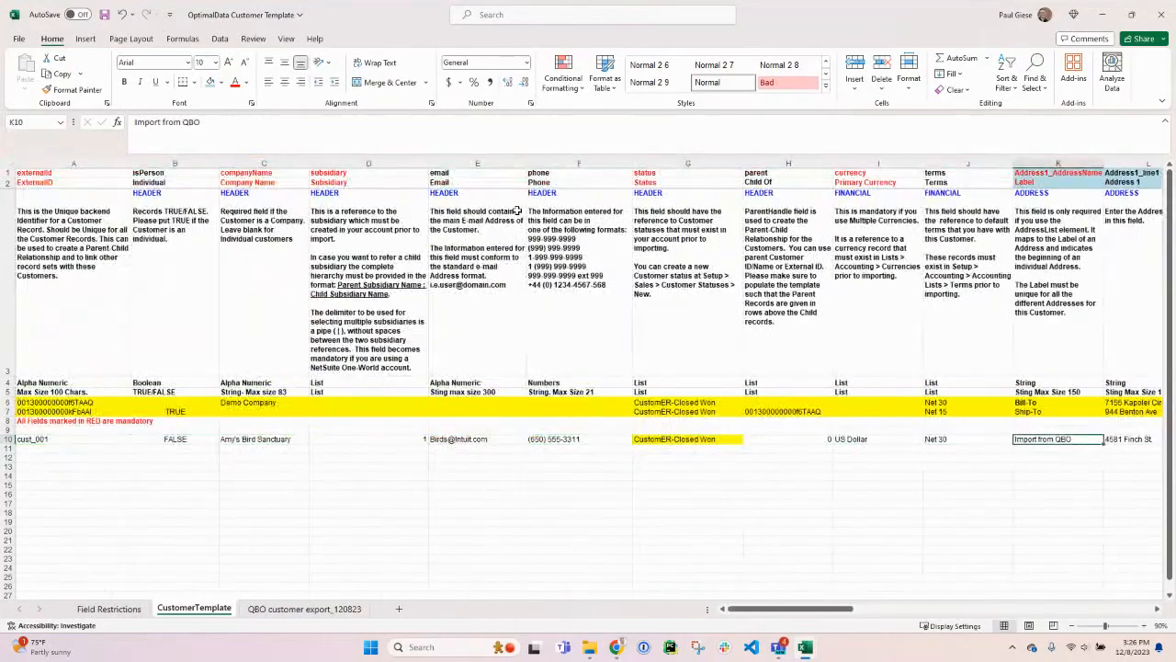
Step: Copy the whole mapped row 10 and paste it down the CustomerTemplate sheet through row 34
key("ctrl+Left")
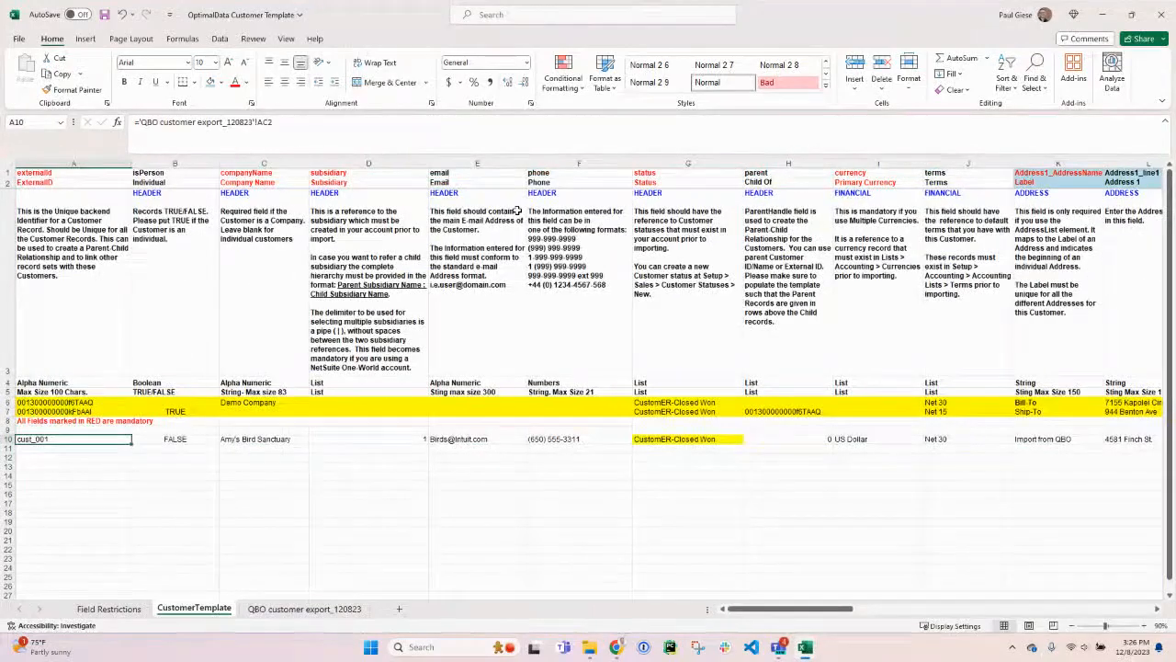
key("ctrl+shift+Right")
key("ctrl+c")
key("ctrl+Left")
key("Page_Down")
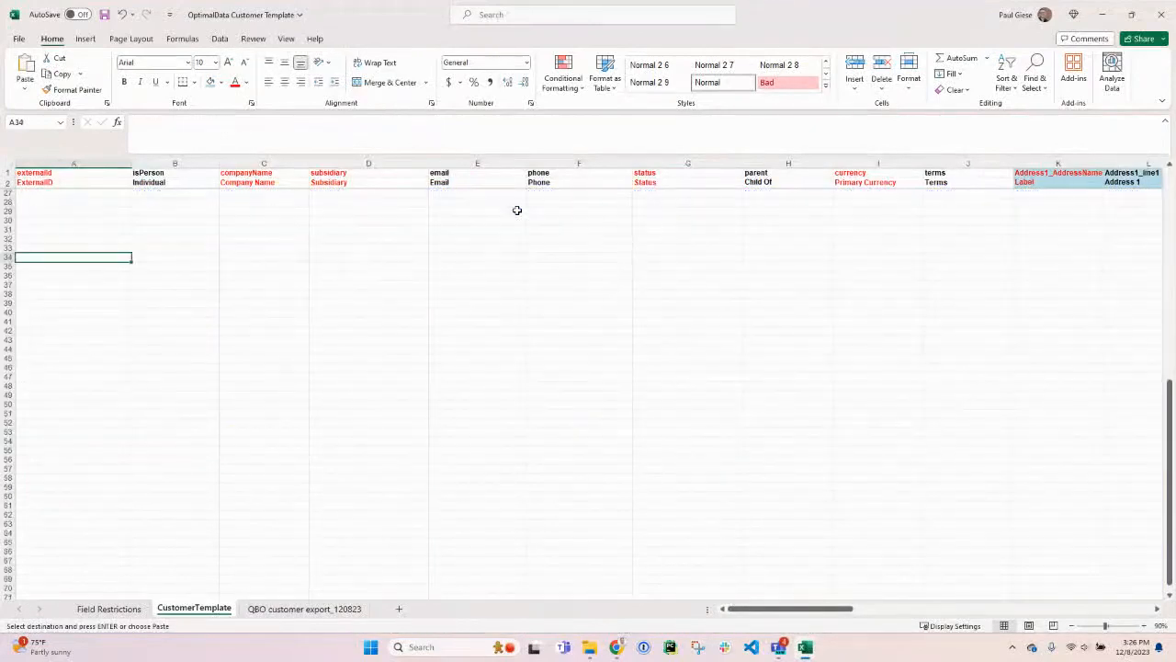
key("ctrl+shift+Up")
key("ctrl+v")
Step: Extend the pasted customer formulas down through row 38 to cover the remaining customers
key("Down")
key("Down")
key("Down")
key("Down")
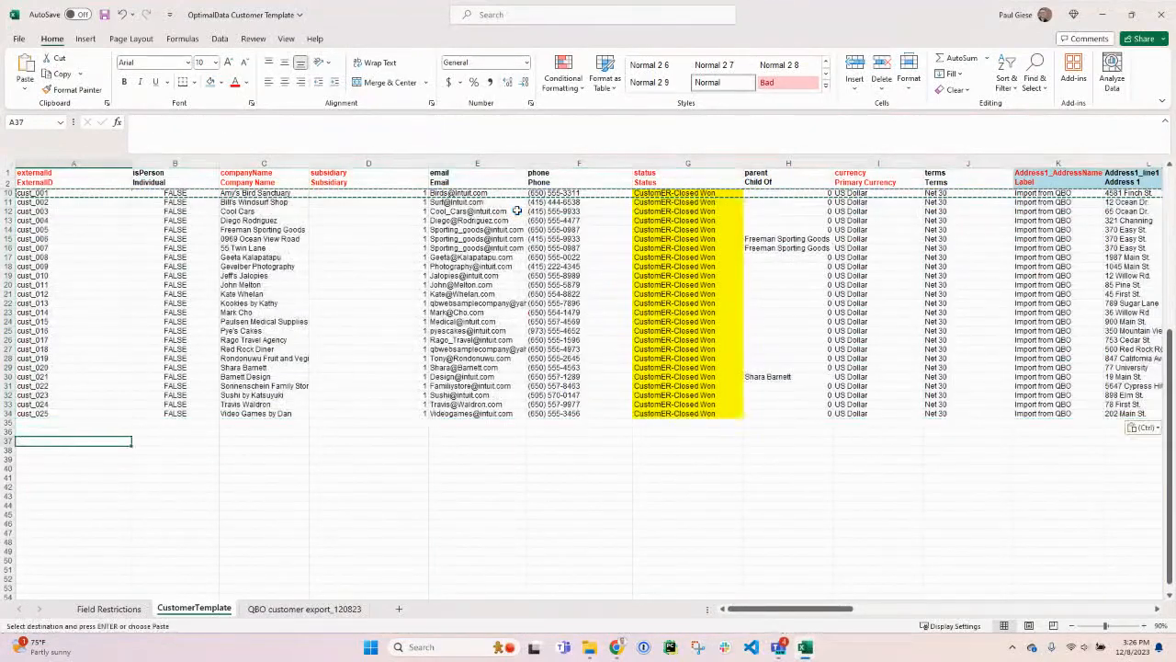
key("ctrl+shift+Up")
key("ctrl+v")
key("Down")
key("Up")
key("Up")
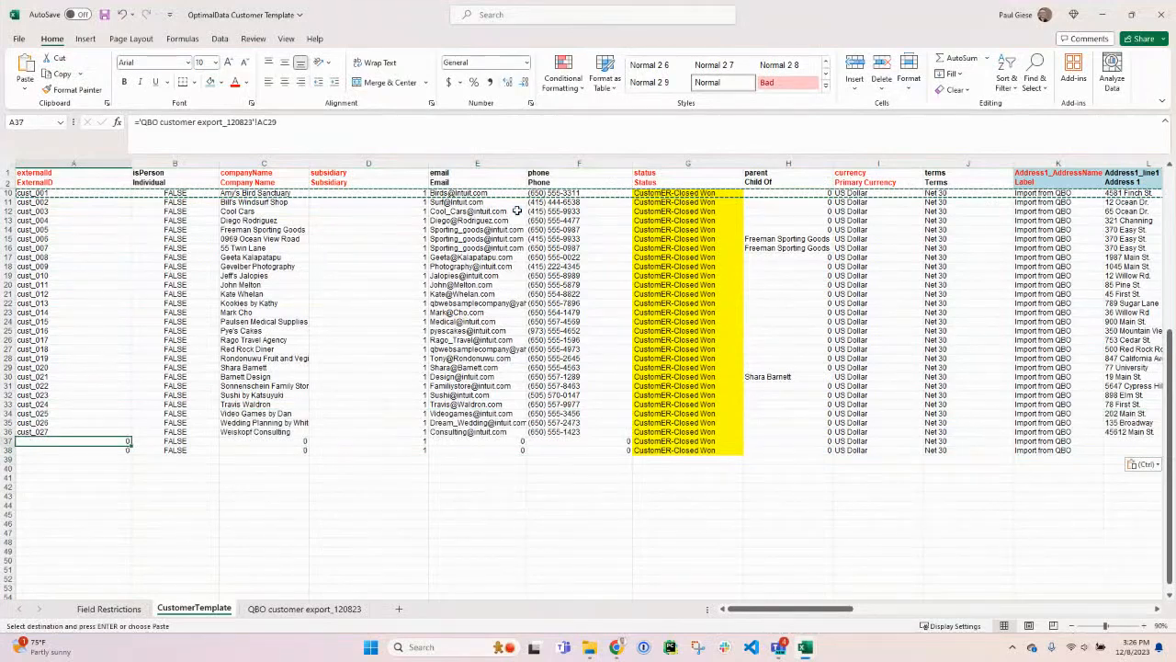
Step: Delete the surplus rows 37 and 38 below the last customer
key("shift+space")
key("shift+Down")
key("ctrl+minus")
key("Up")
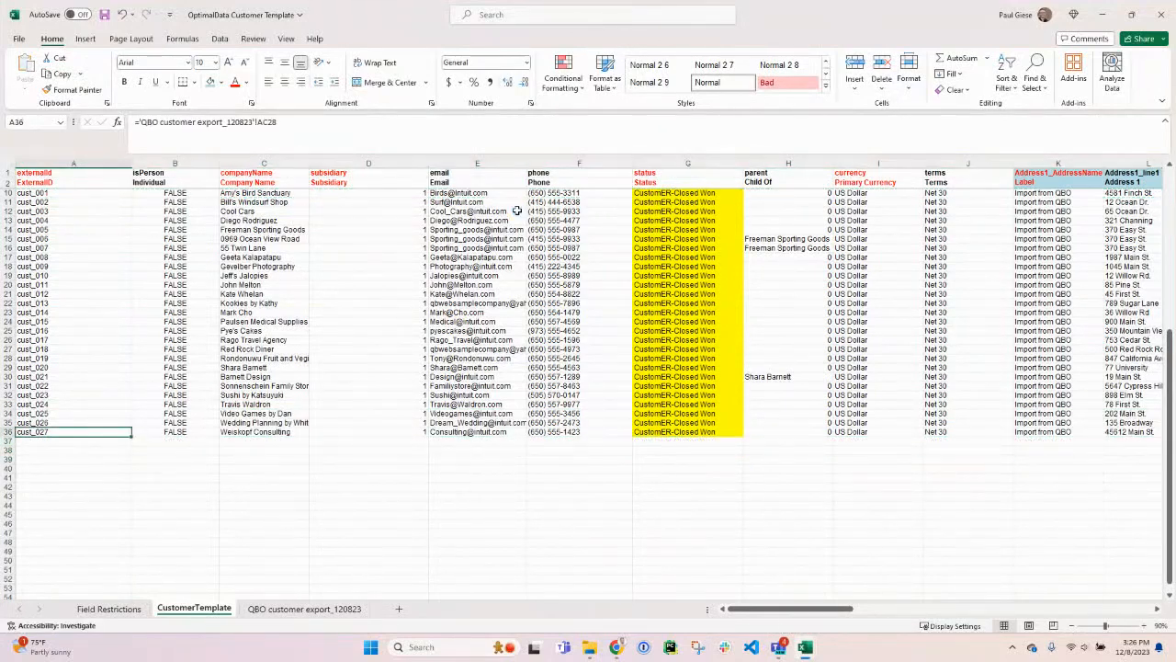
Step: Rename the CustomerTemplate sheet as CustomerTemplate_Live
scroll(616, 404, "up", 3)
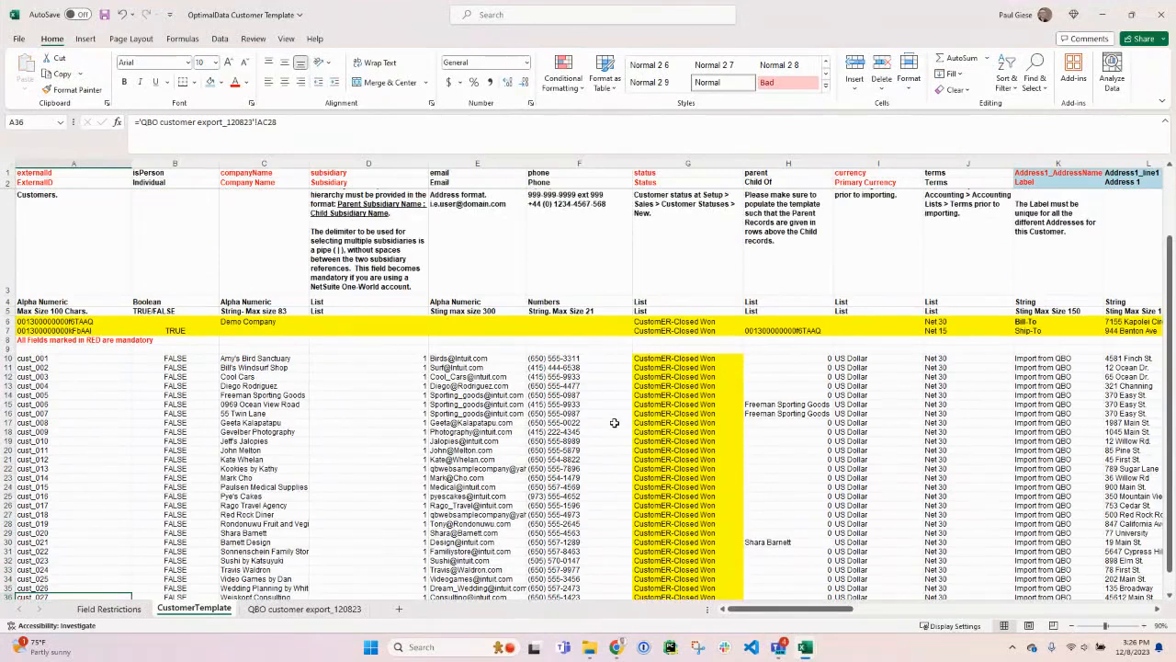
scroll(612, 424, "up", 1)
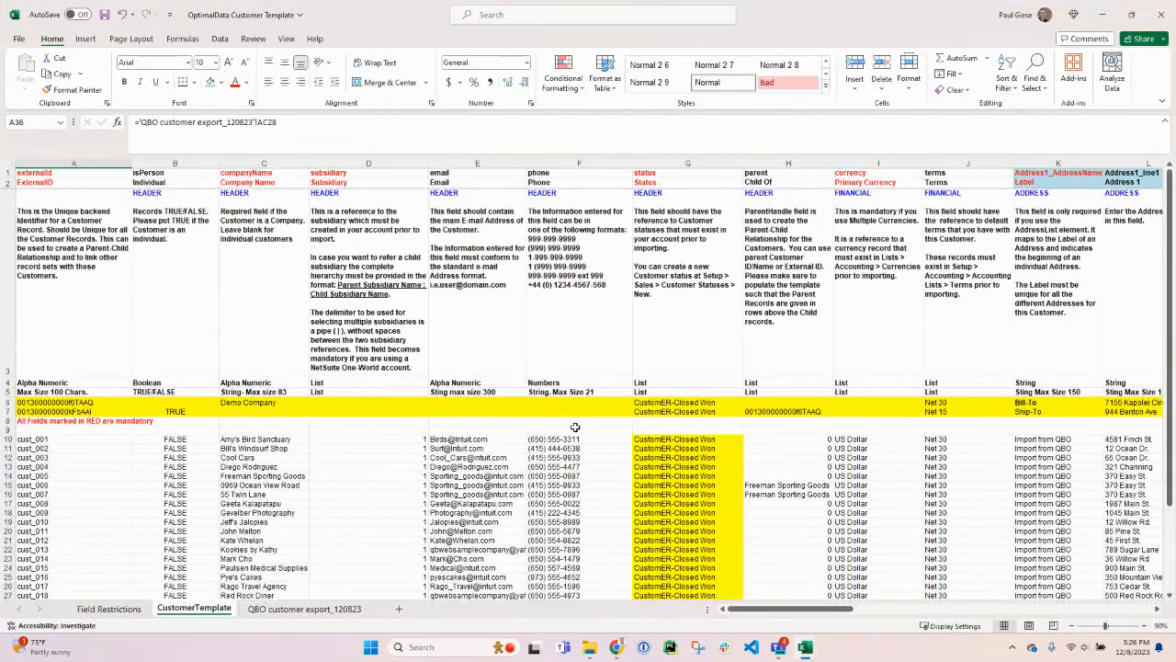
double_click(227, 612)
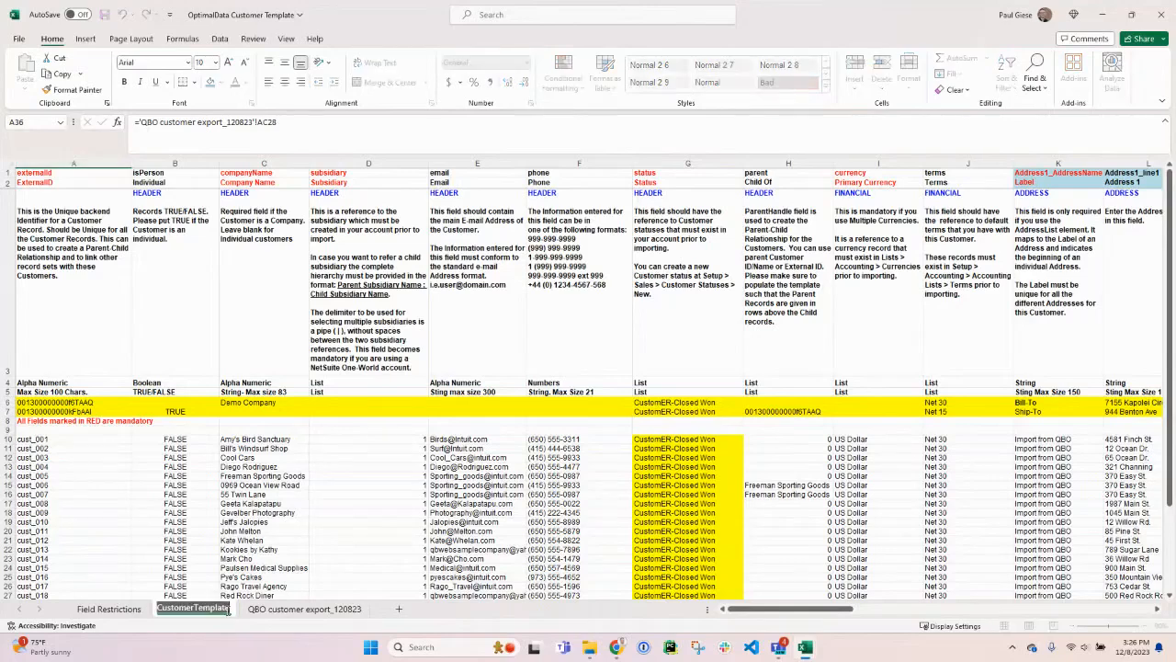
type("_Live")
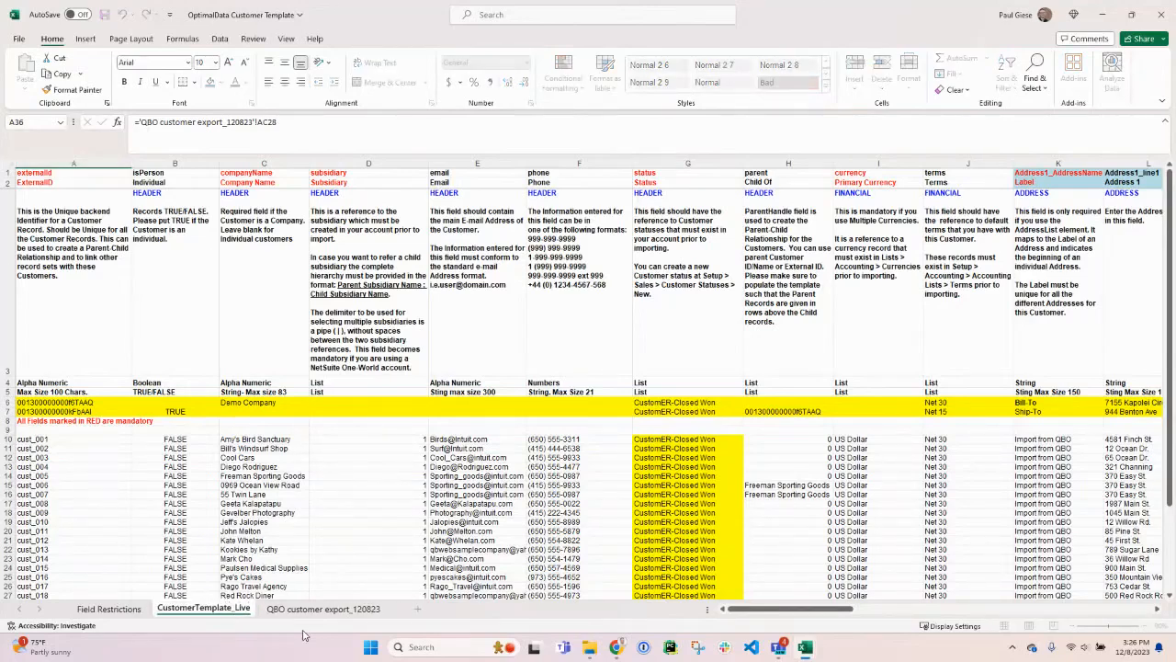
key("Return")
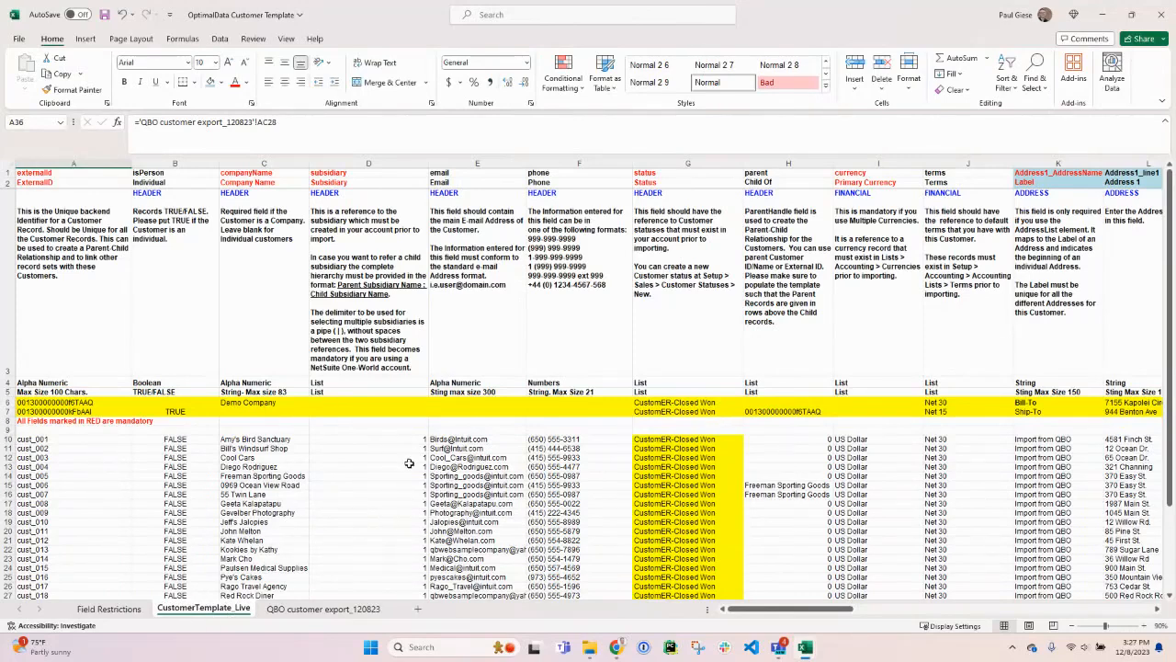
Step: Add a new sheet after CustomerTemplate_Live and name it Customer Upload_hardcode
left_click(418, 610)
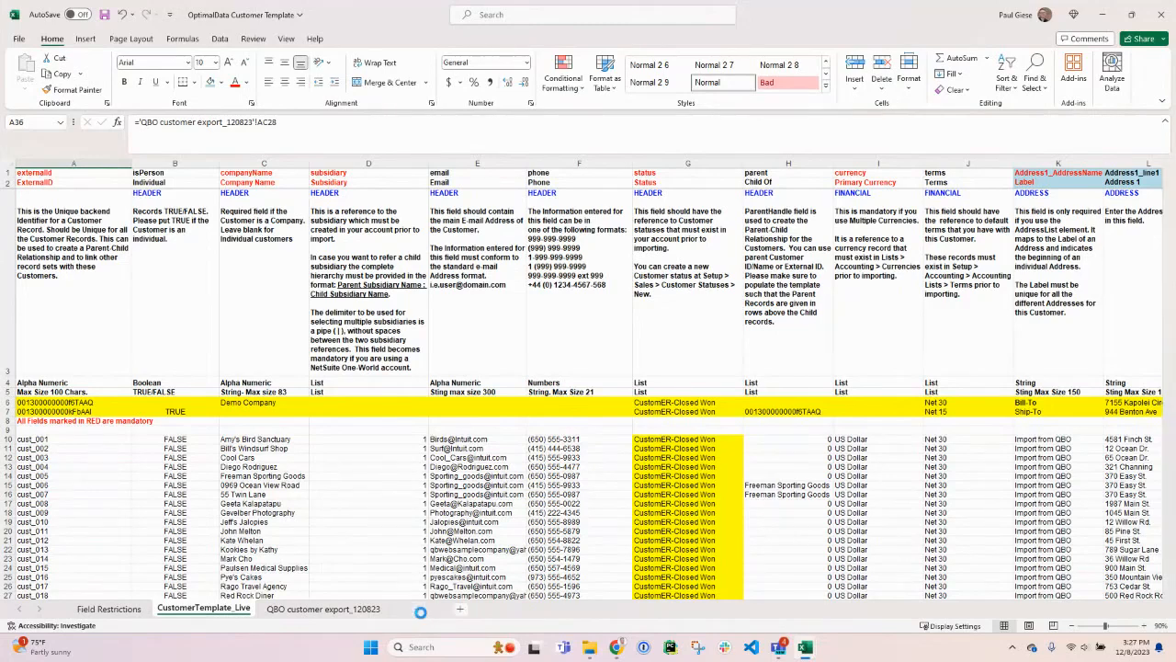
double_click(280, 608)
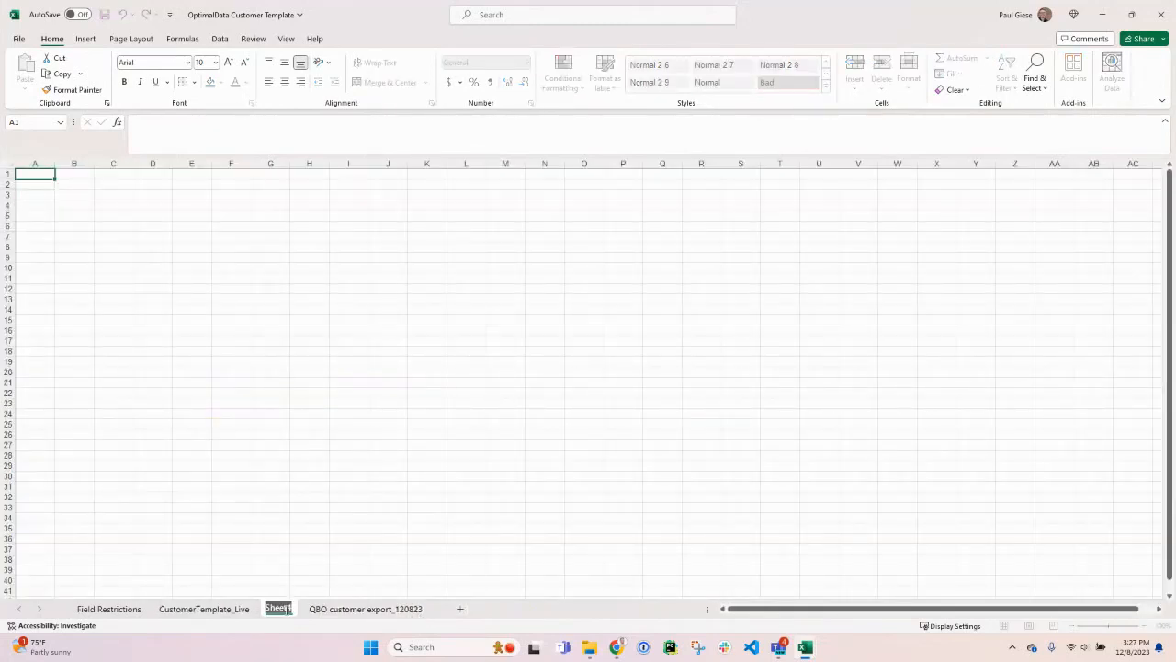
type("Customer Uplo")
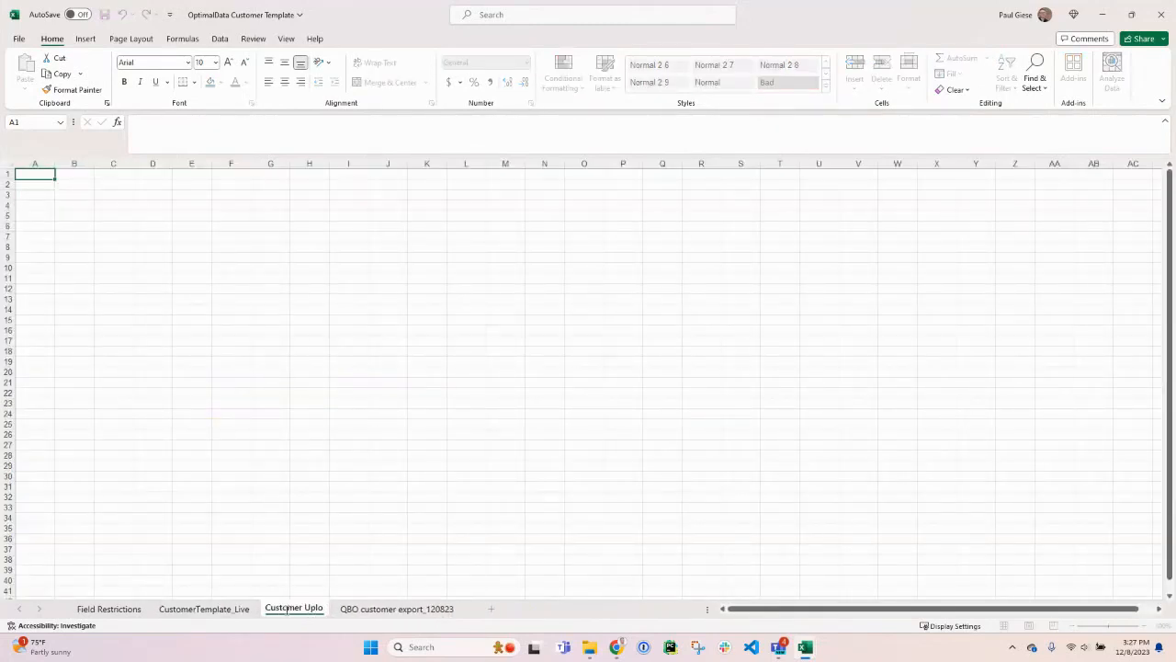
type("ad_hard")
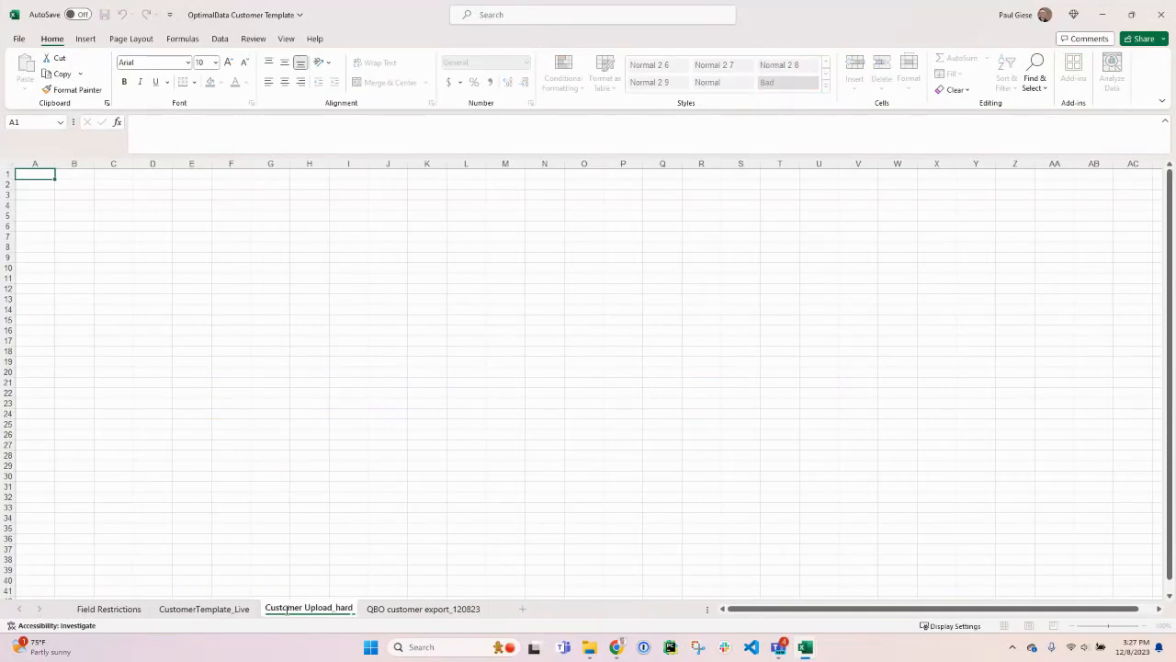
type("code")
key("Return")
Step: Copy the field-name header row 1 of CustomerTemplate_Live into row 1 of the Customer Upload_hardcode sheet
key("ctrl+Page_Up")
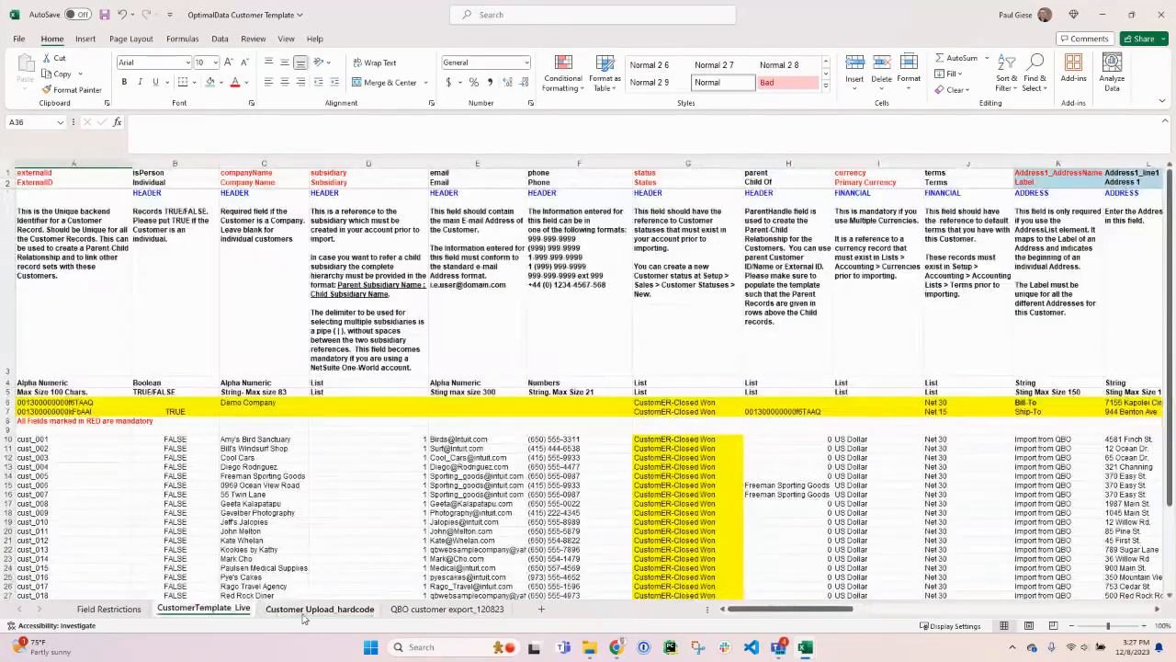
key("ctrl+Home")
key("ctrl+a")
key("ctrl+c")
key("ctrl+Page_Down")
key("ctrl+v")
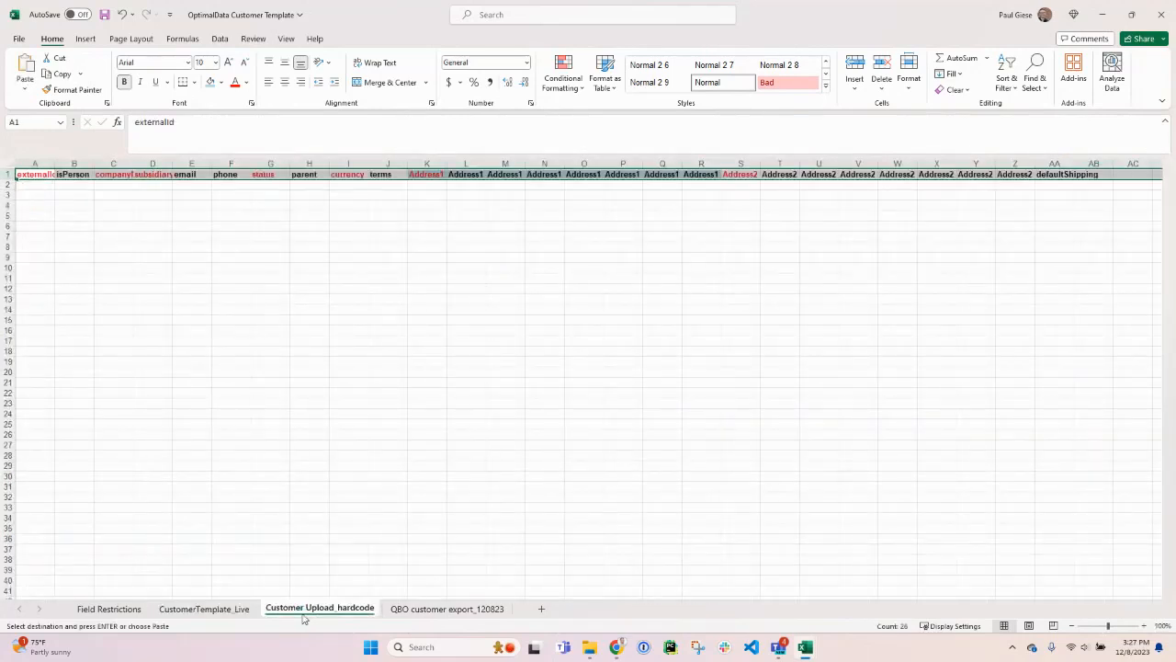
Step: Copy customer rows 10 through 36 of CustomerTemplate_Live and paste them as values only from A2 on Customer Upload_hardcode
key("ctrl+Page_Up")
key("Down")
key("Down")
key("Down")
key("Down")
key("Down")
key("Down")
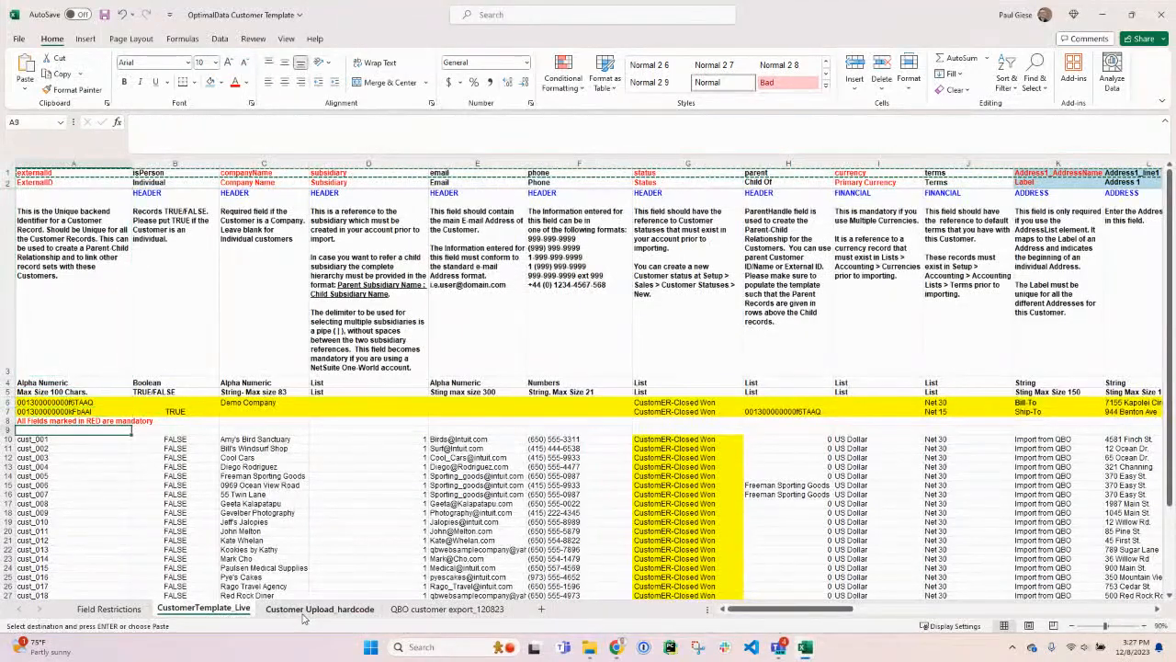
key("shift+space")
key("ctrl+shift+Down")
left_click(303, 612)
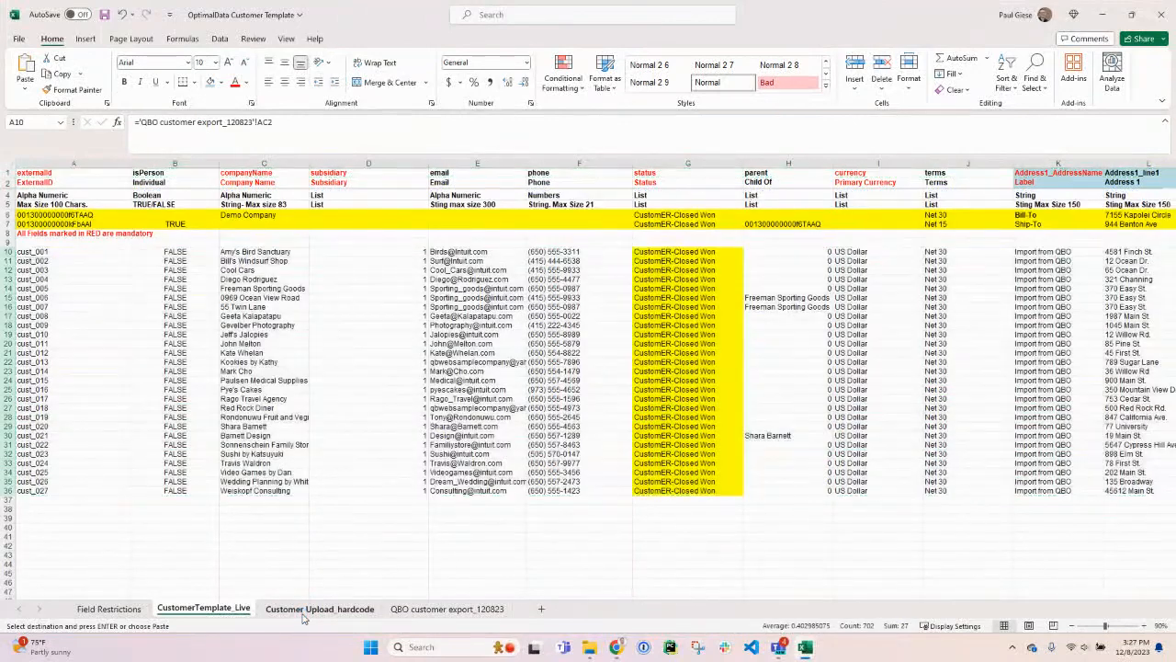
key("ctrl+alt+v")
key("v")
key("Return")
key("Right")
key("Left")
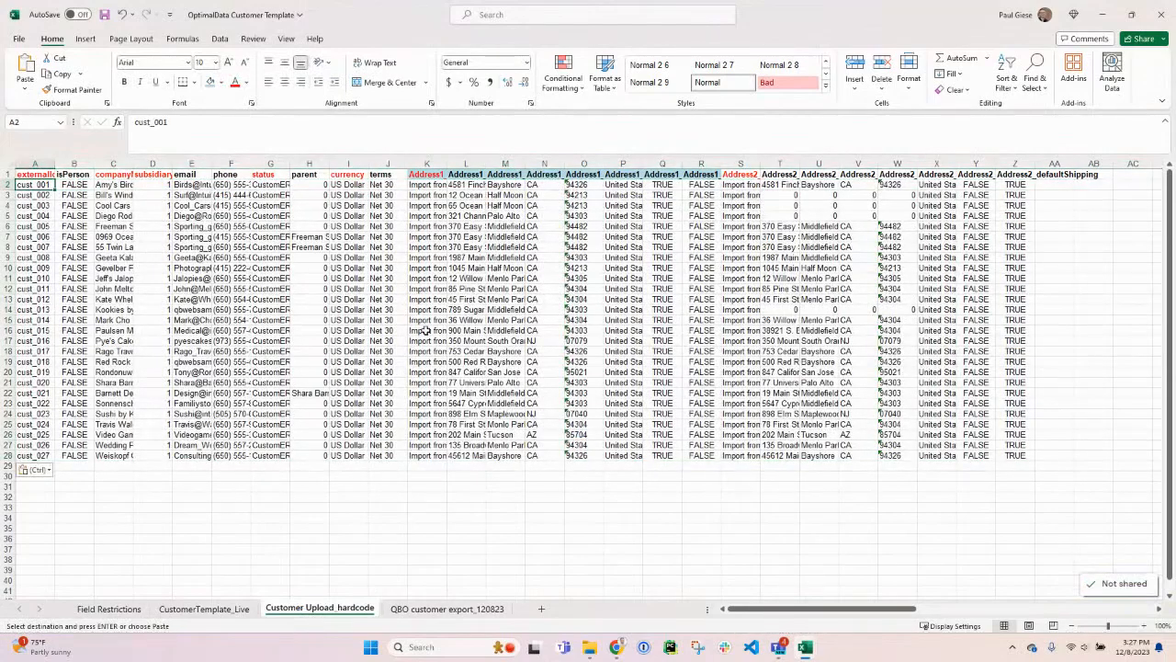
Step: Autofit the width of all columns on the Customer Upload_hardcode sheet
key("ctrl+a")
key("ctrl+a")
double_click(568, 165)
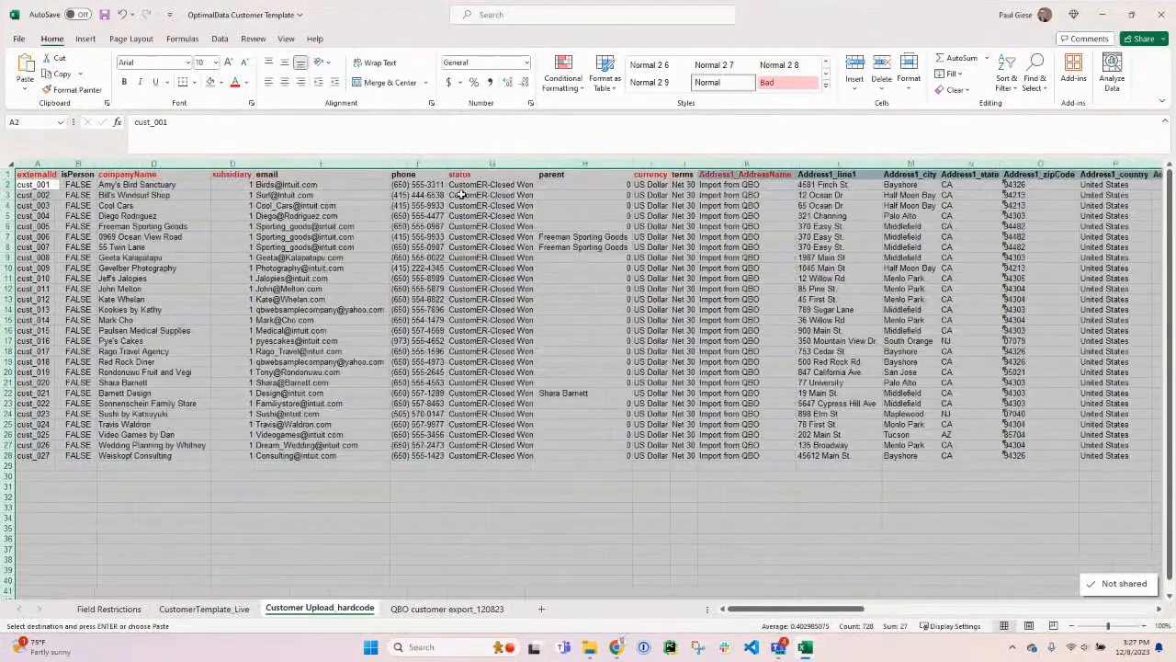
Step: Replace every cell containing only 0 in the customer data with a blank, matching entire cell contents
left_click(461, 195)
key("Right")
key("Up")
key("Down")
key("Down")
key("Down")
key("Down")
key("ctrl+a")
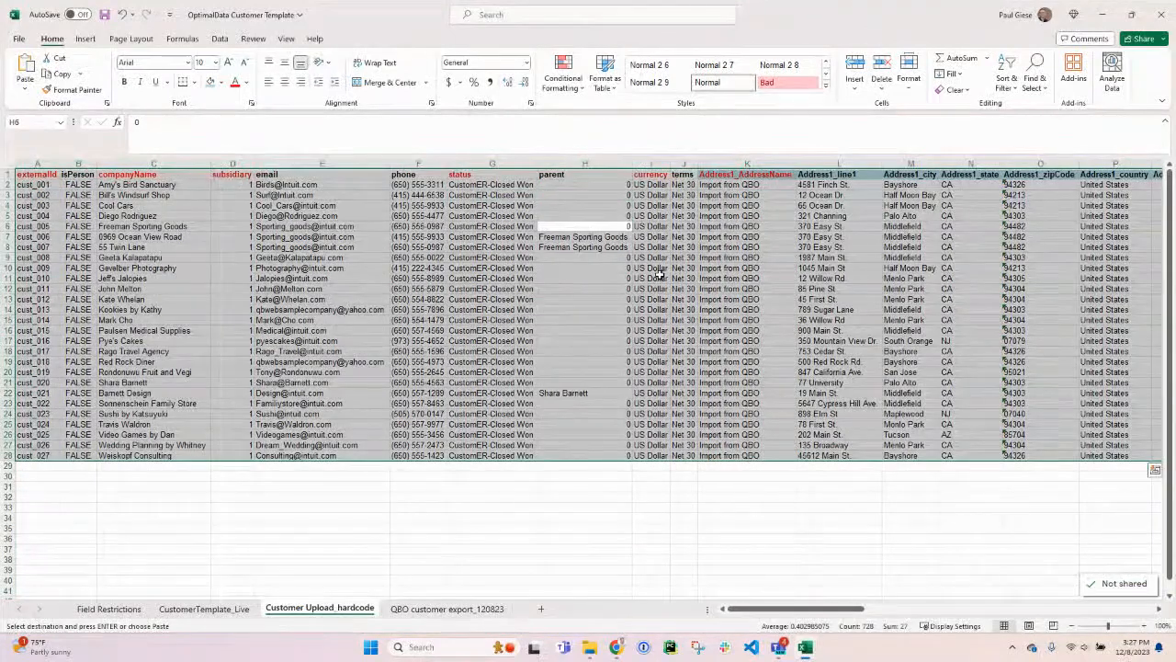
left_click(1035, 73)
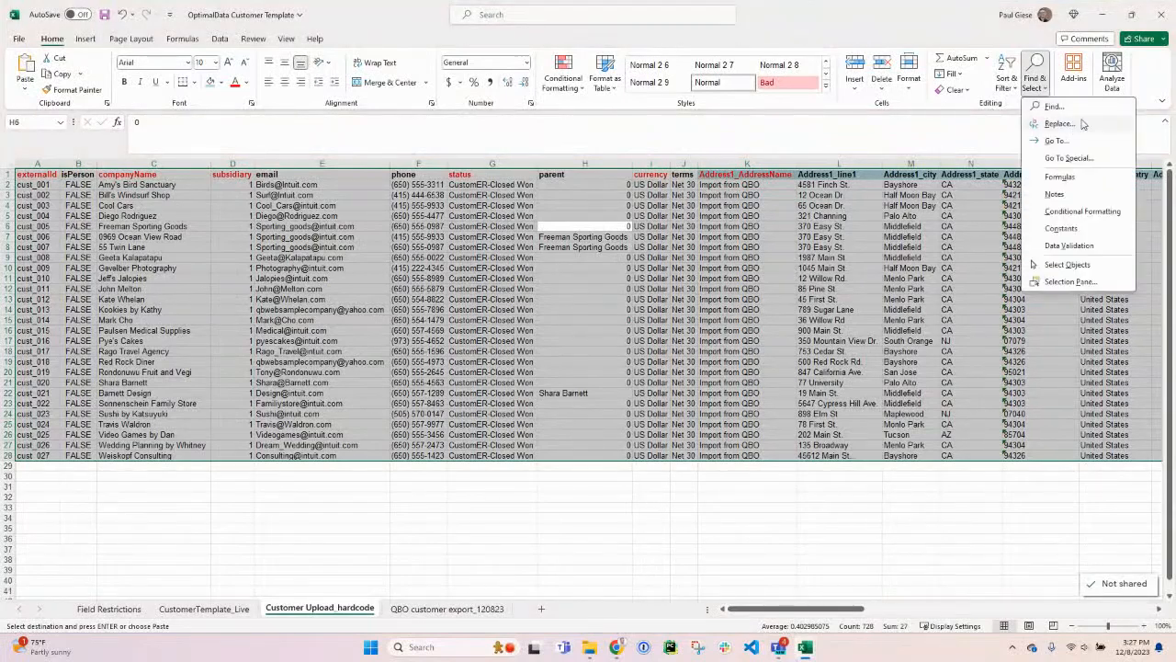
left_click(1083, 124)
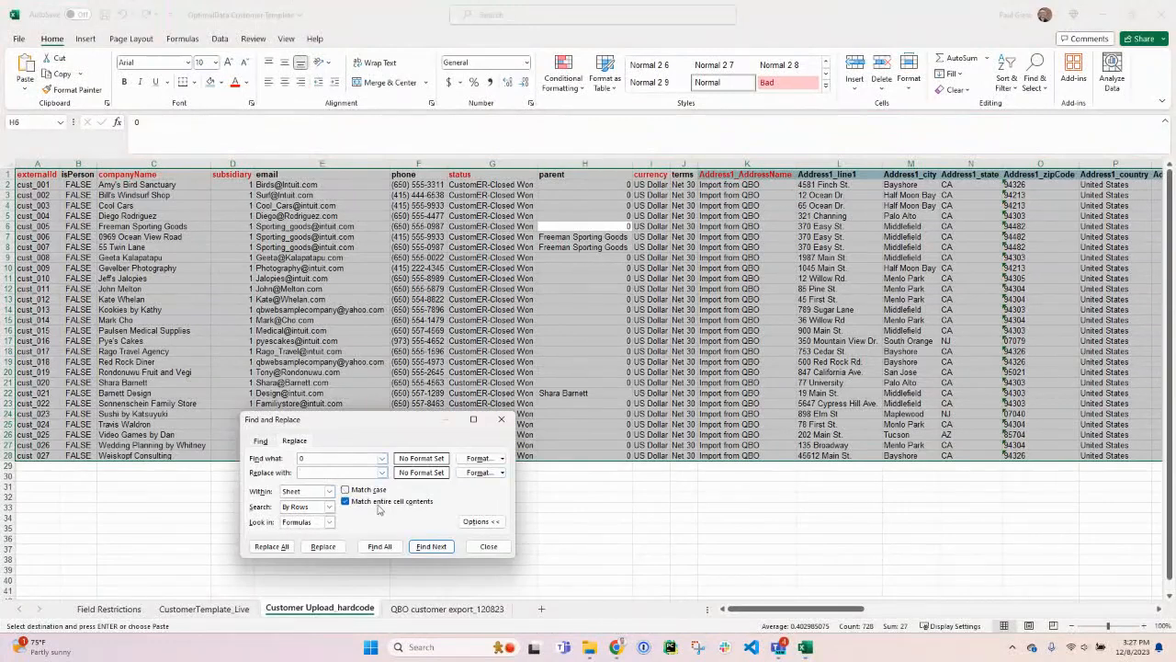
left_click(274, 548)
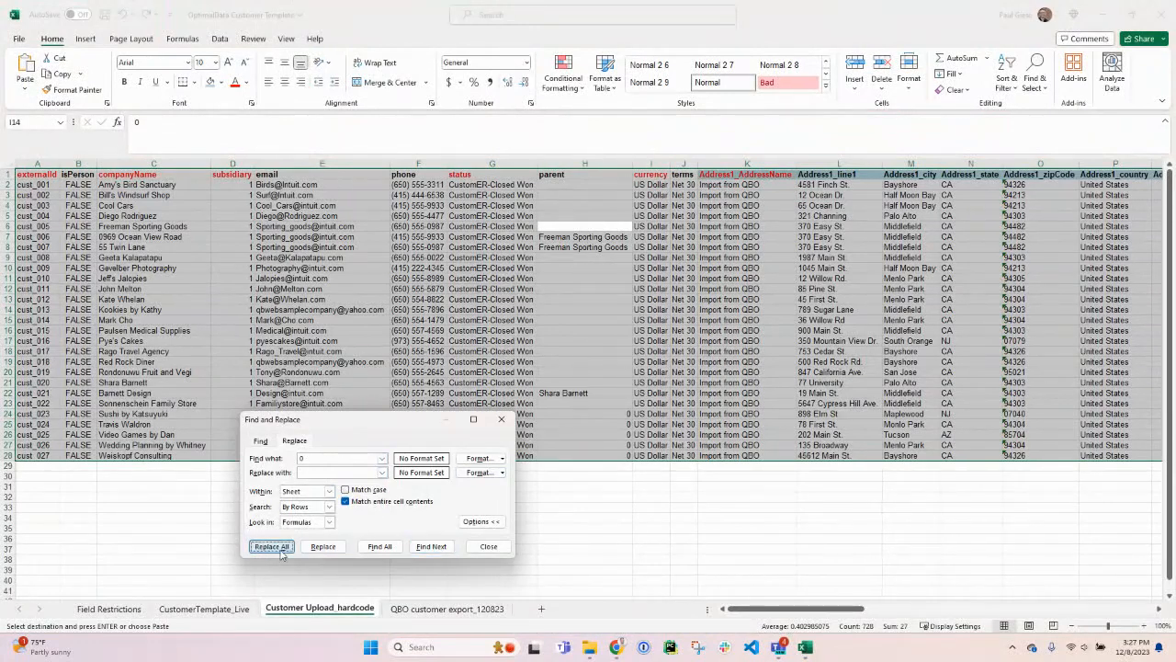
left_click(599, 359)
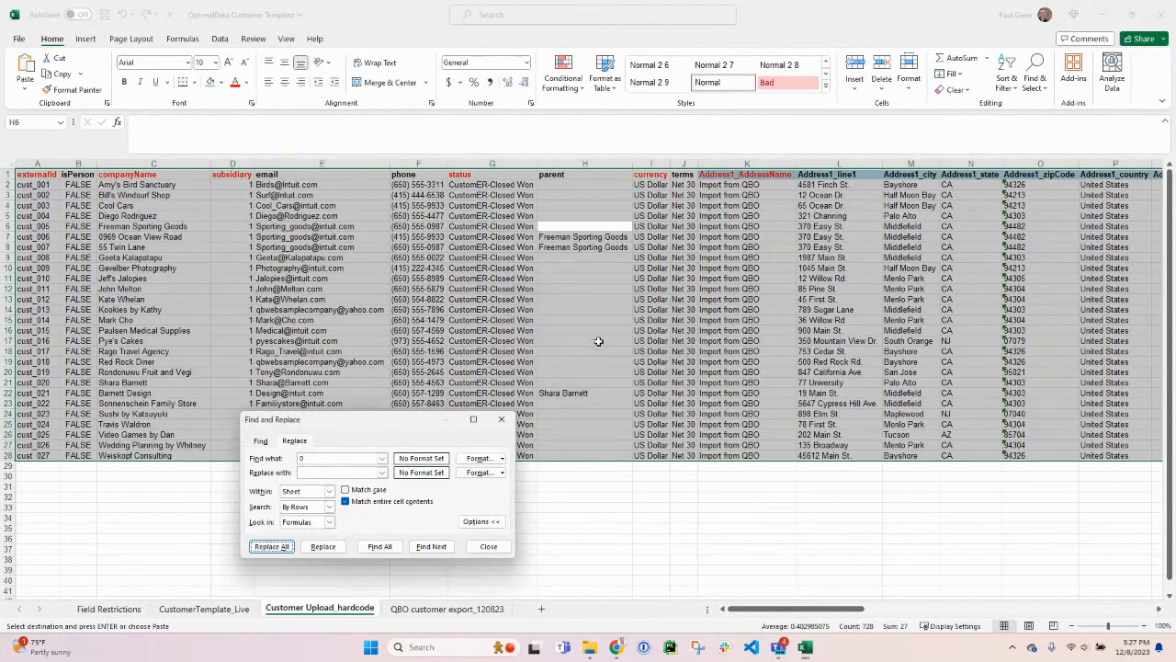
left_click(487, 545)
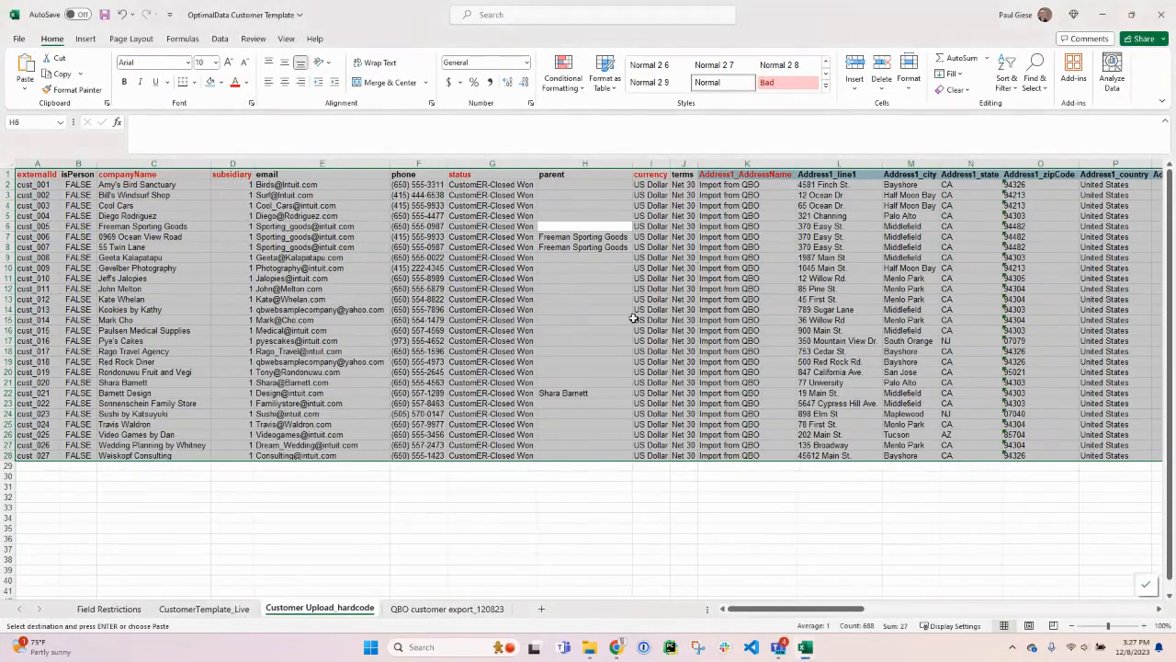
Step: Review the address columns of the Customer Upload_hardcode sheet for remaining zero values
left_click(792, 320)
key("Right")
key("Right")
key("Right")
key("Right")
key("Right")
key("Right")
key("Right")
key("Right")
key("Right")
key("Right")
key("Right")
key("Right")
key("Right")
key("Right")
key("Right")
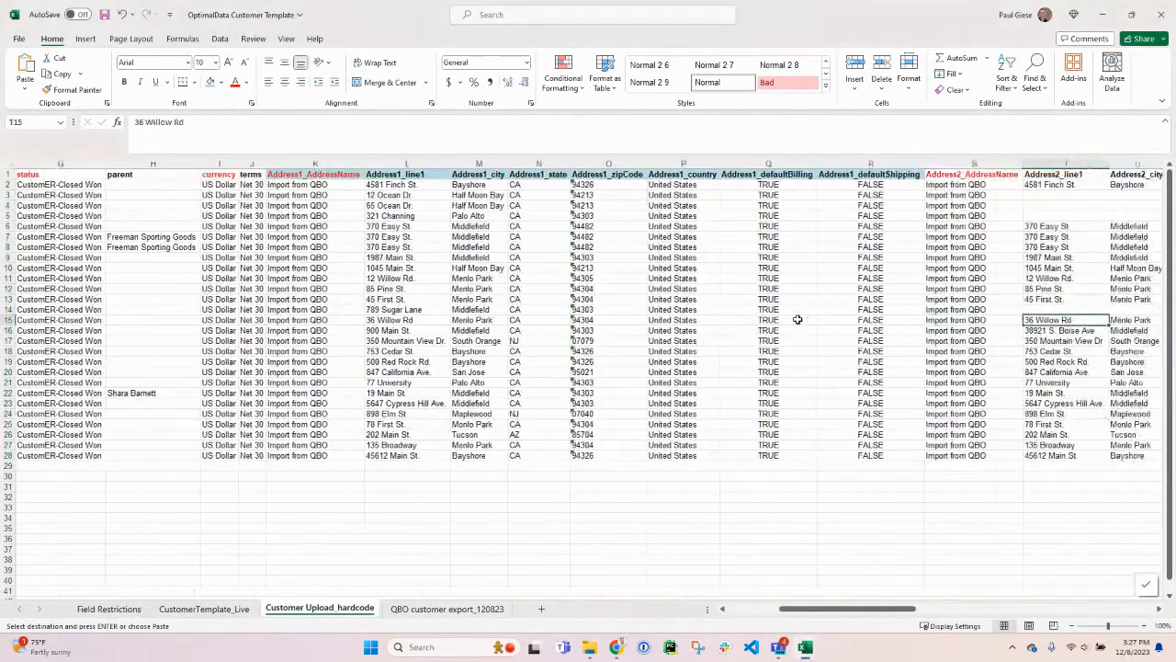
key("Right")
key("Left")
key("Left")
key("Left")
key("Left")
key("Left")
key("Left")
key("Left")
key("Left")
key("Left")
key("Left")
key("Left")
key("Left")
key("Left")
key("Left")
key("Left")
key("Left")
key("Left")
key("Left")
key("Left")
key("Left")
key("Left")
key("Left")
key("Left")
key("Left")
key("Left")
key("Left")
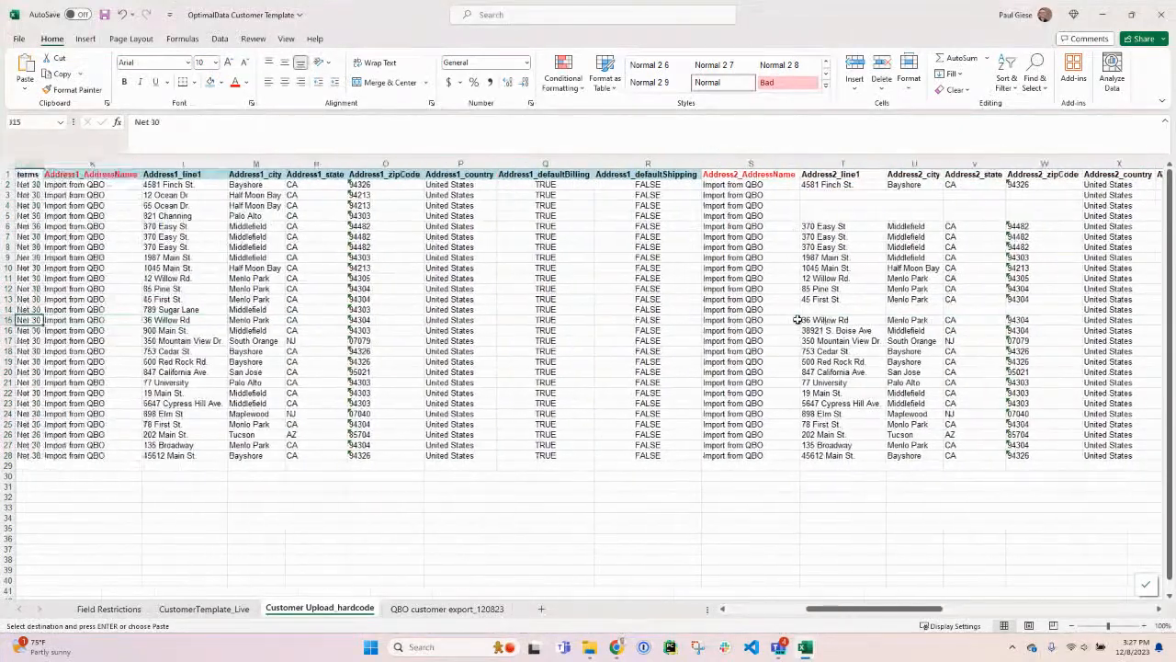